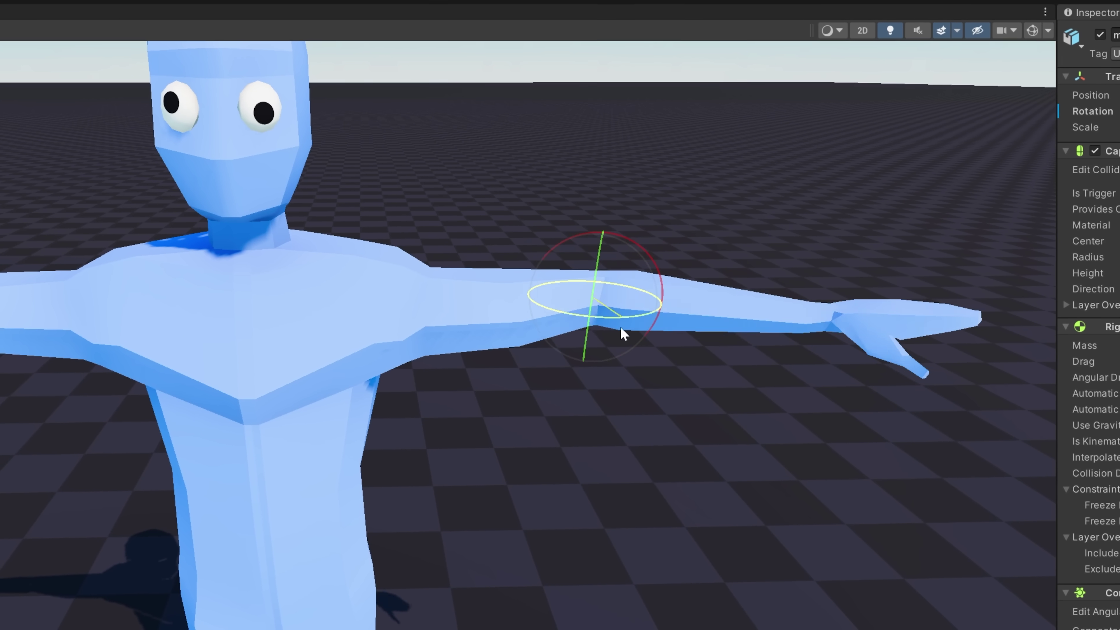
# - Rotate the left forearm bone at the elbow to try out its joint's bending
pyautogui.moveTo(623, 334); pyautogui.dragTo(603, 292)
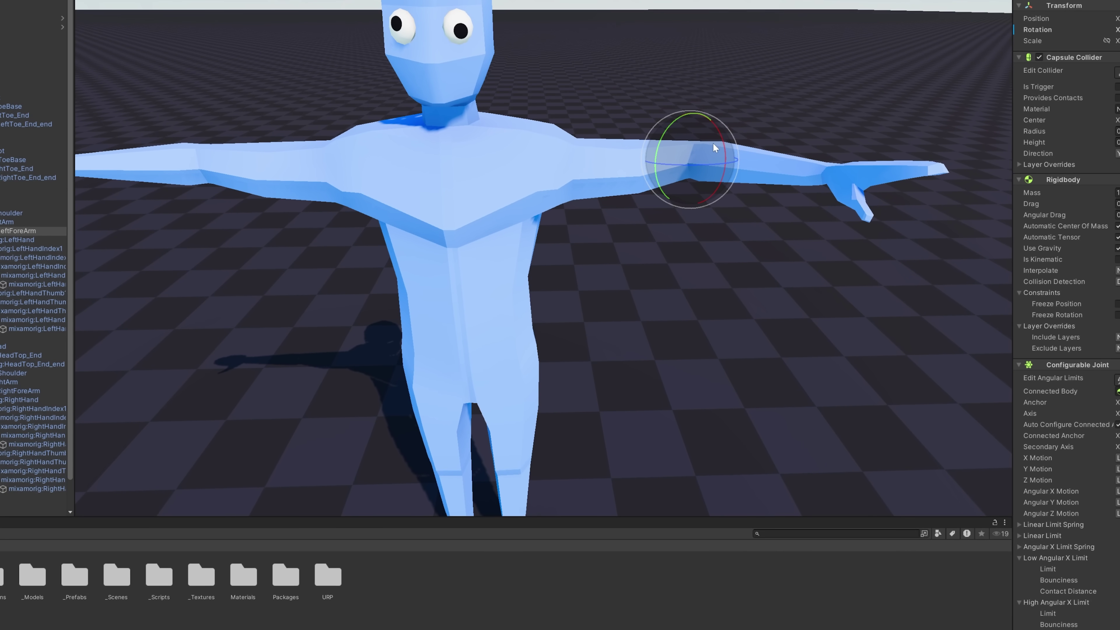
pyautogui.moveTo(686, 185); pyautogui.dragTo(732, 181)
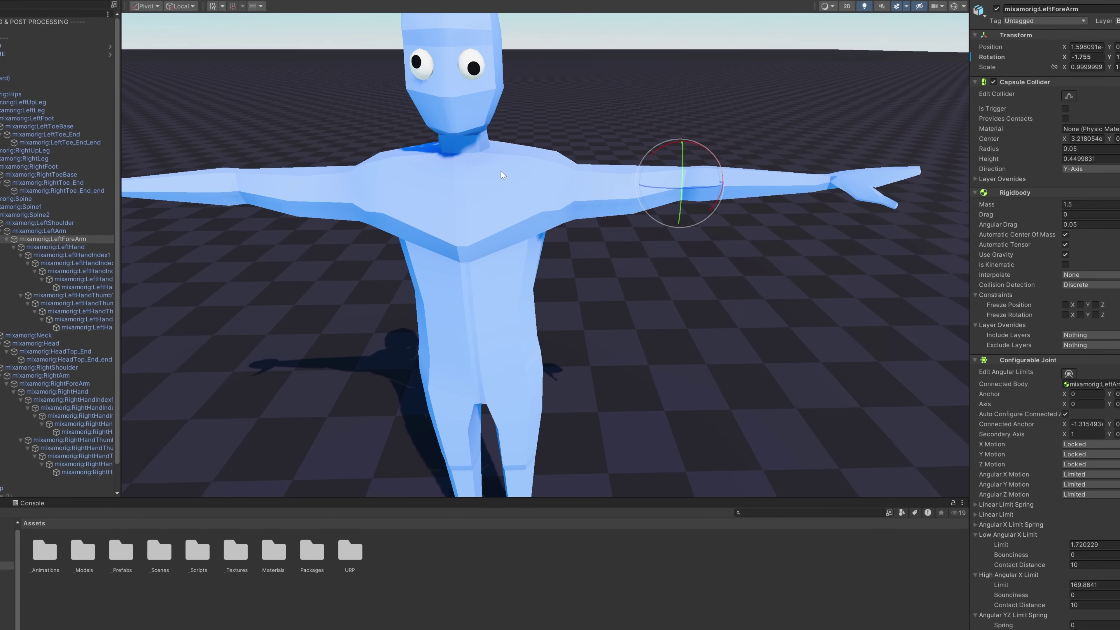
pyautogui.scroll(-5, 501, 170)
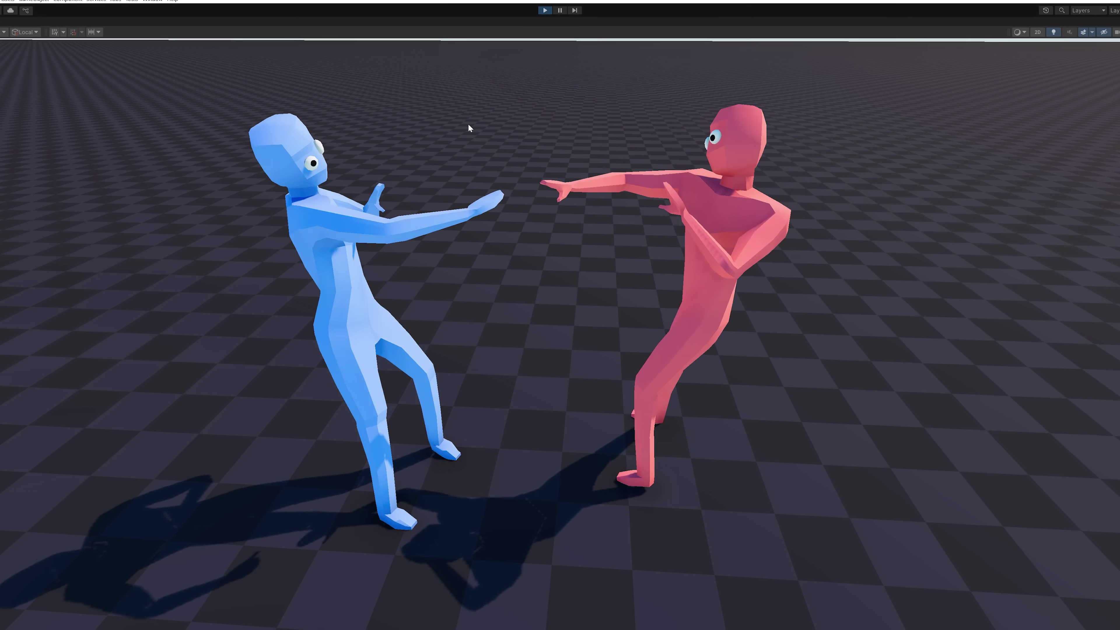
# - Open the Package Manager
pyautogui.doubleClick(1, 20)
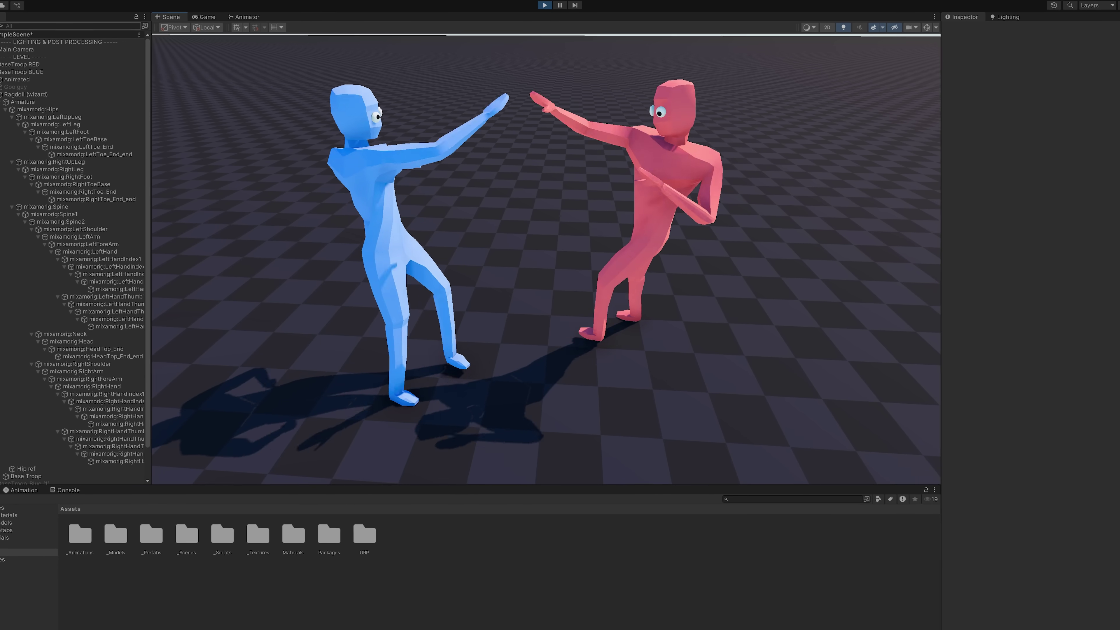
pyautogui.click(60, 0)
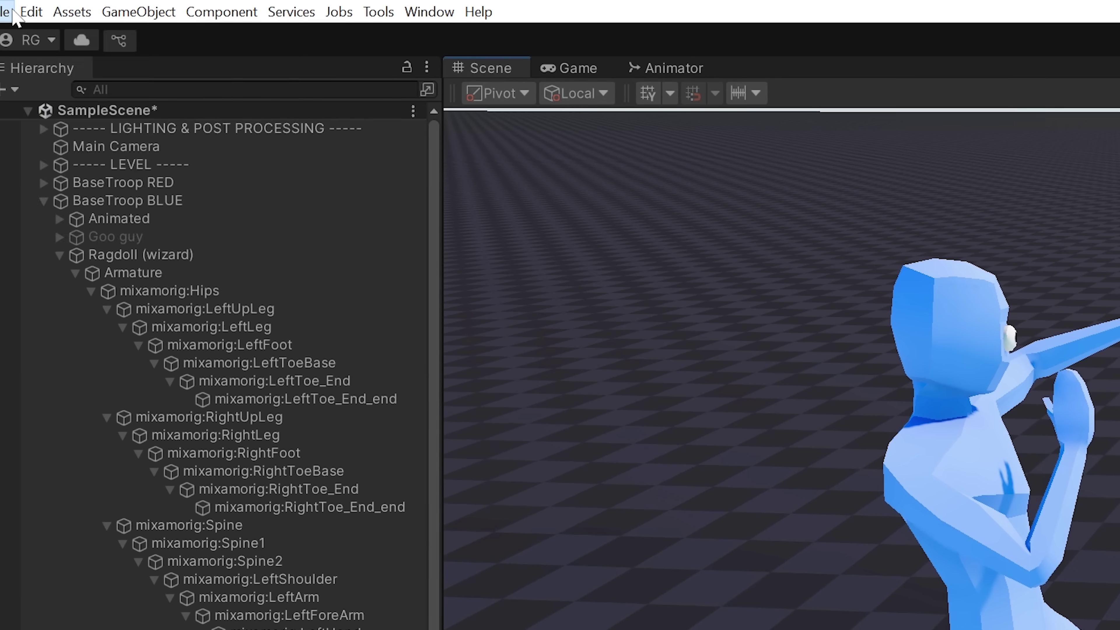
pyautogui.moveTo(6, 10)
pyautogui.moveTo(429, 10)
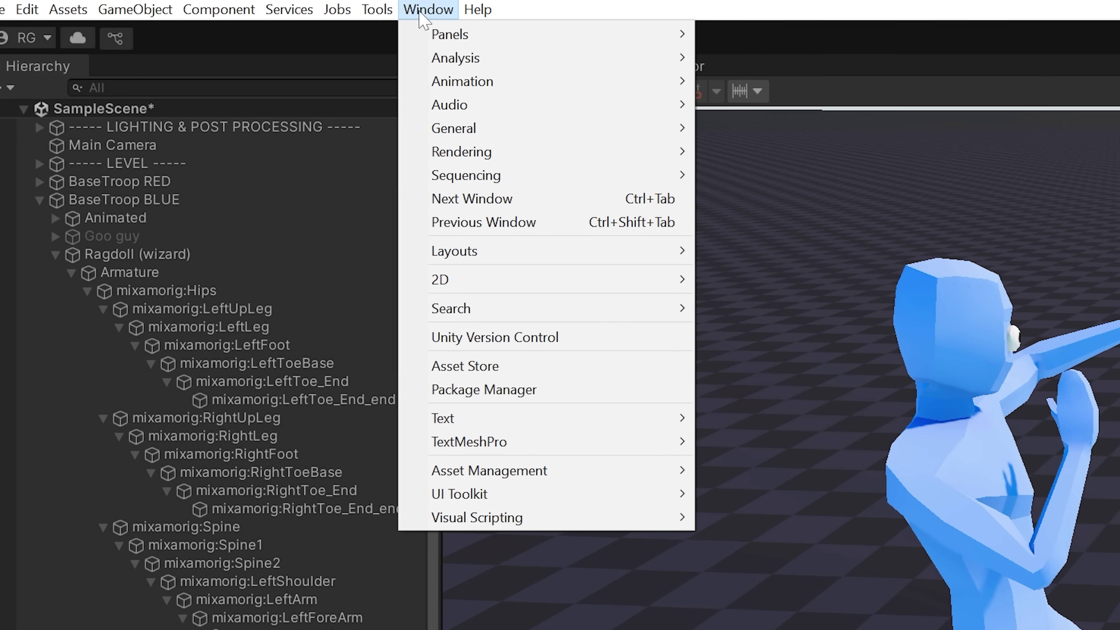
pyautogui.click(530, 388)
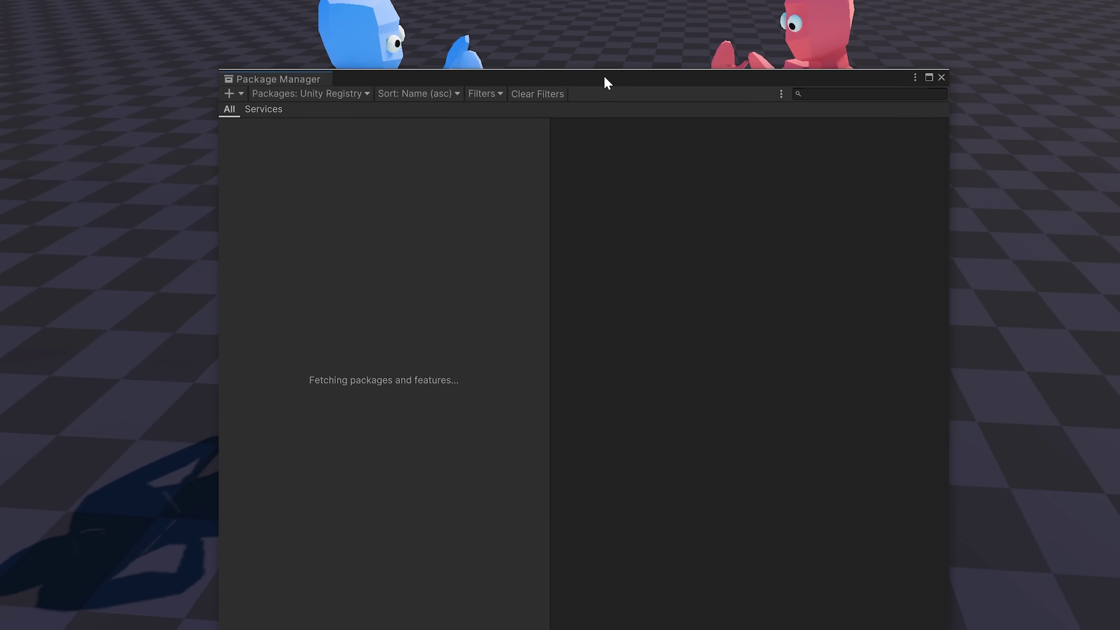
# - Search the Unity Registry packages for inverse kinematics
pyautogui.click(825, 95)
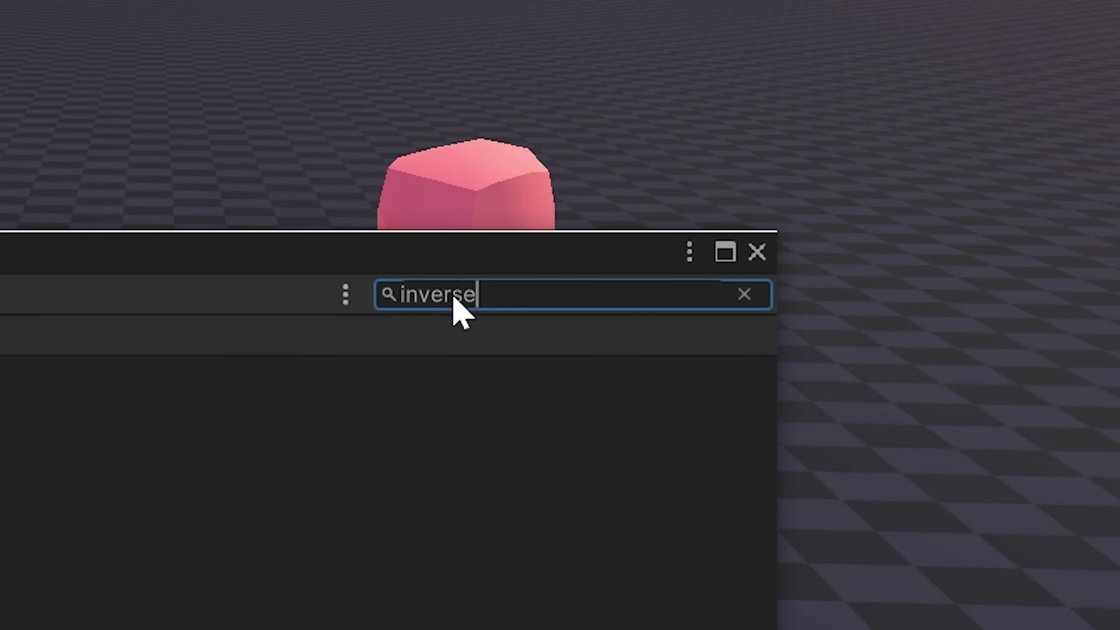
pyautogui.write('inverse ')
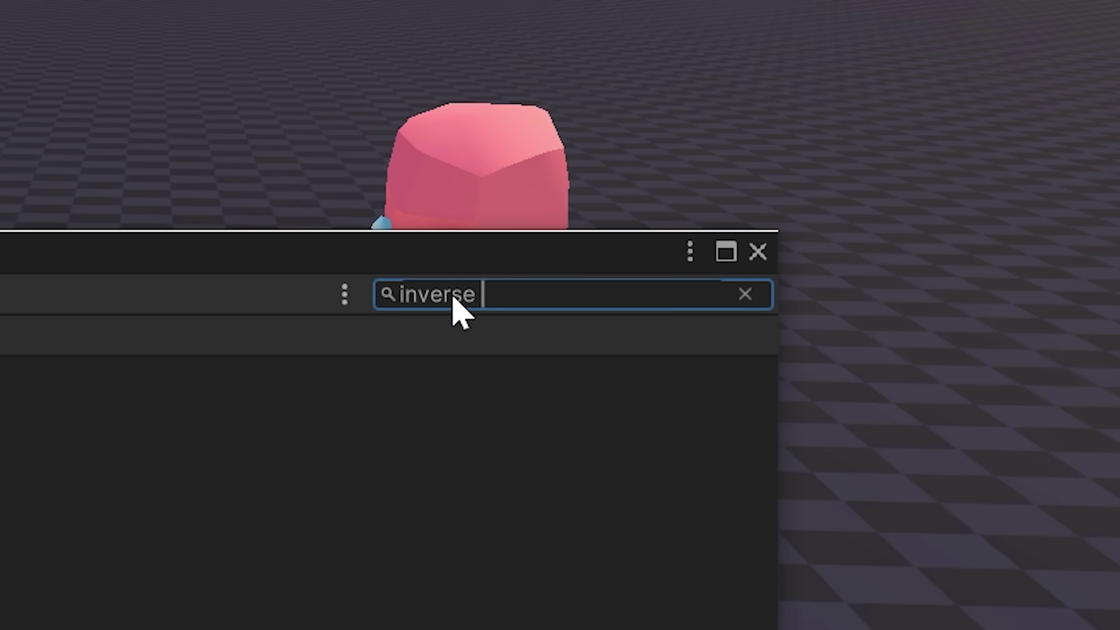
pyautogui.write('kinemati')
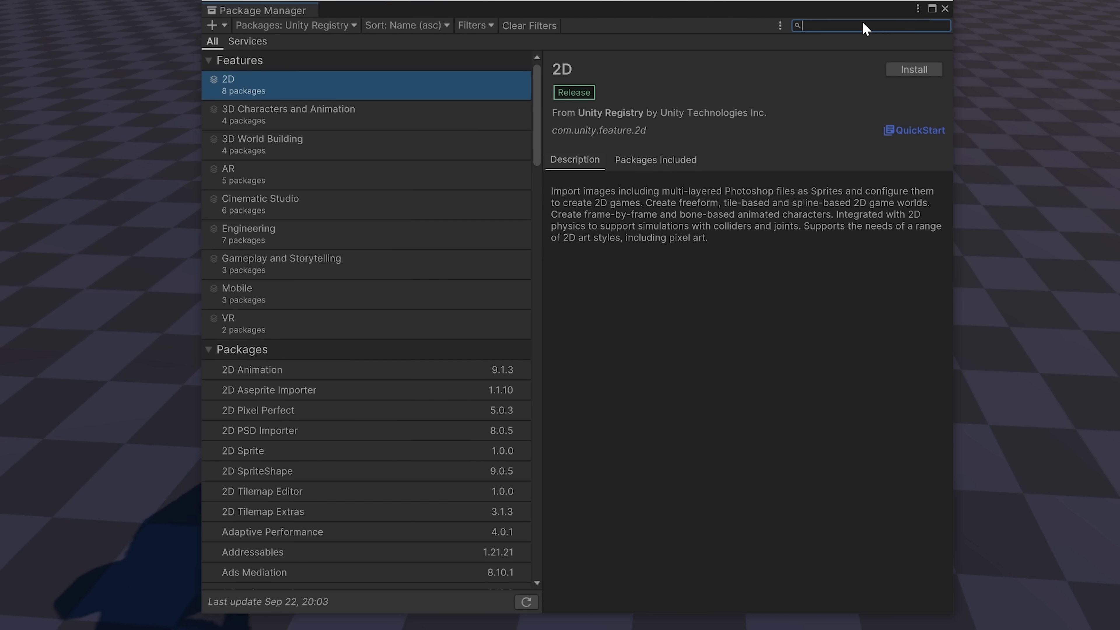
# - Search the registry for "animation" and open the Animation Rigging package's documentation
pyautogui.write('animation')
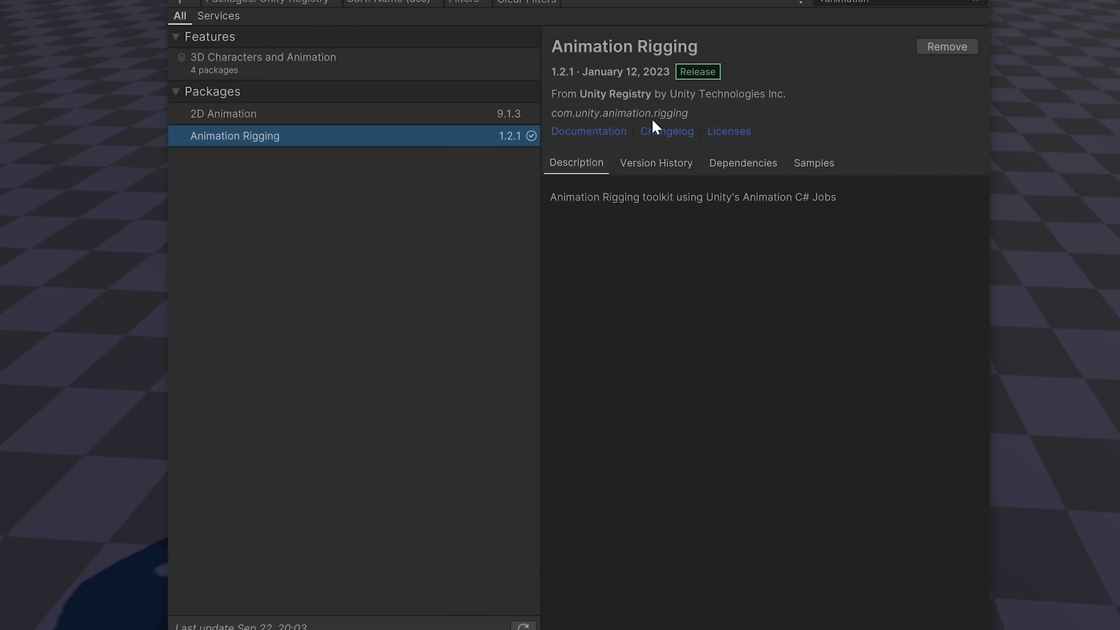
pyautogui.click(589, 129)
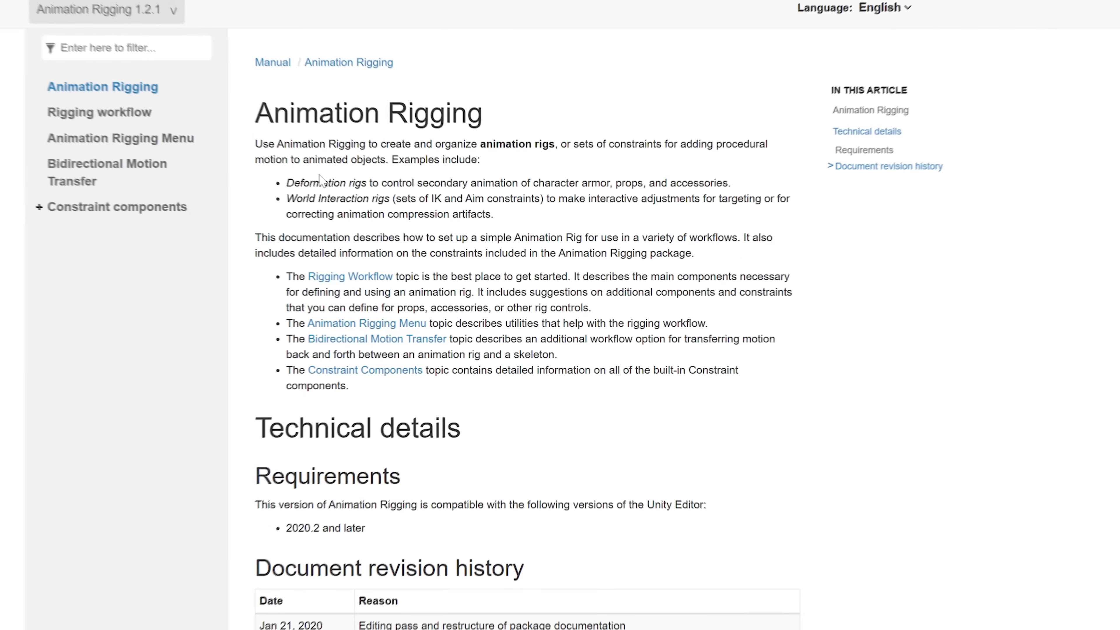
# - Read the Animation Rigging introduction and the Rigging Workflow page, from Core Components through Rig Effectors and Rig Transform
pyautogui.moveTo(327, 282); pyautogui.dragTo(657, 380)
pyautogui.click(515, 391)
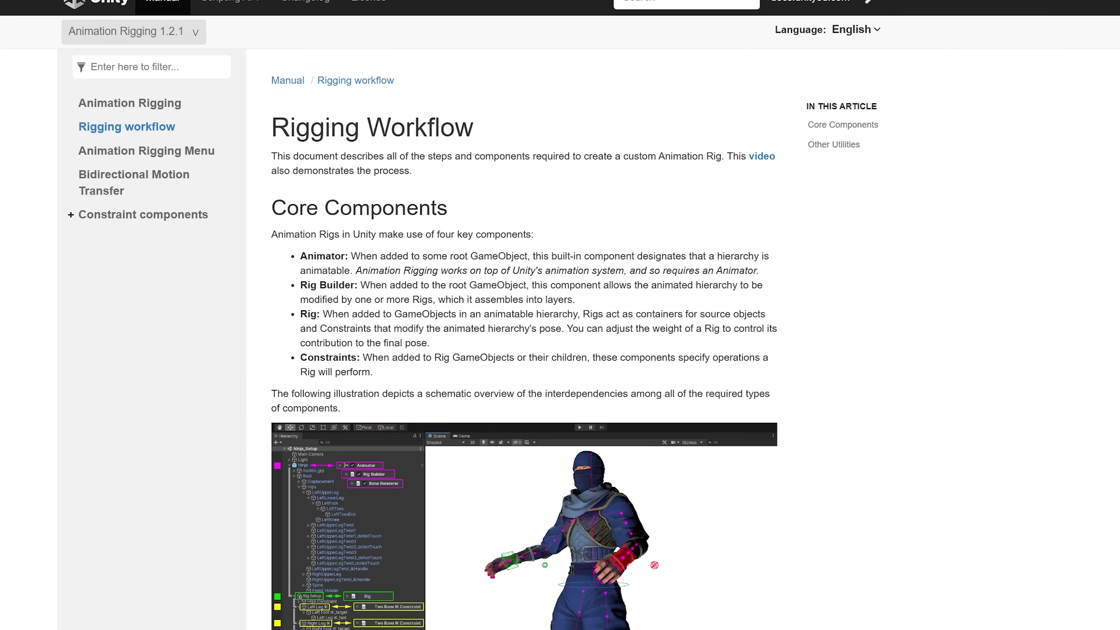
pyautogui.moveTo(270, 127); pyautogui.dragTo(638, 298)
pyautogui.click(638, 298)
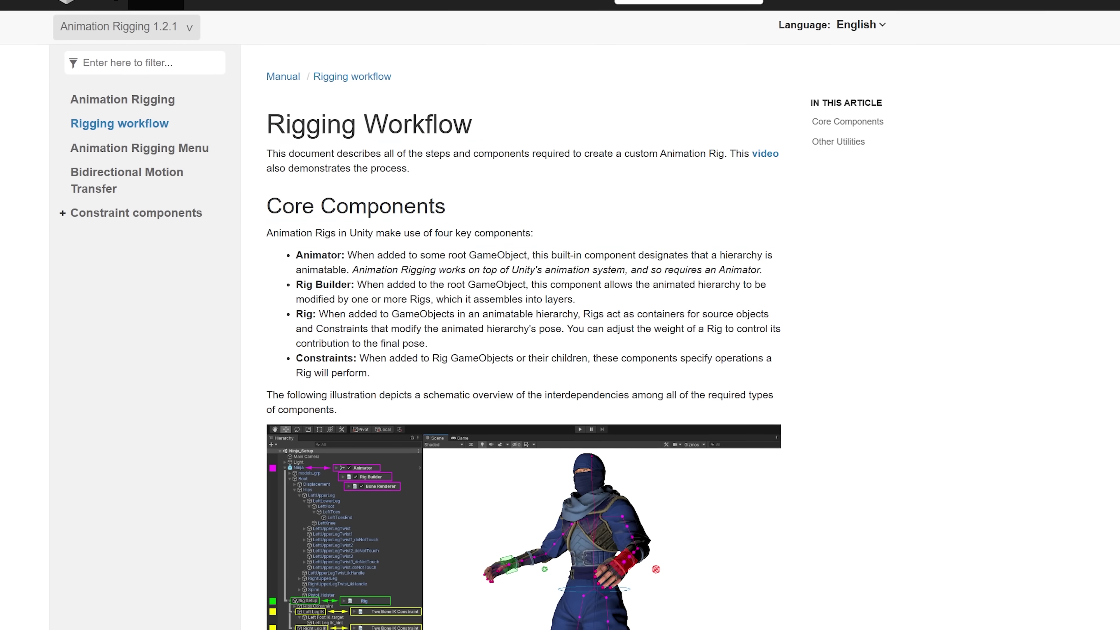
pyautogui.scroll(-8, 638, 299)
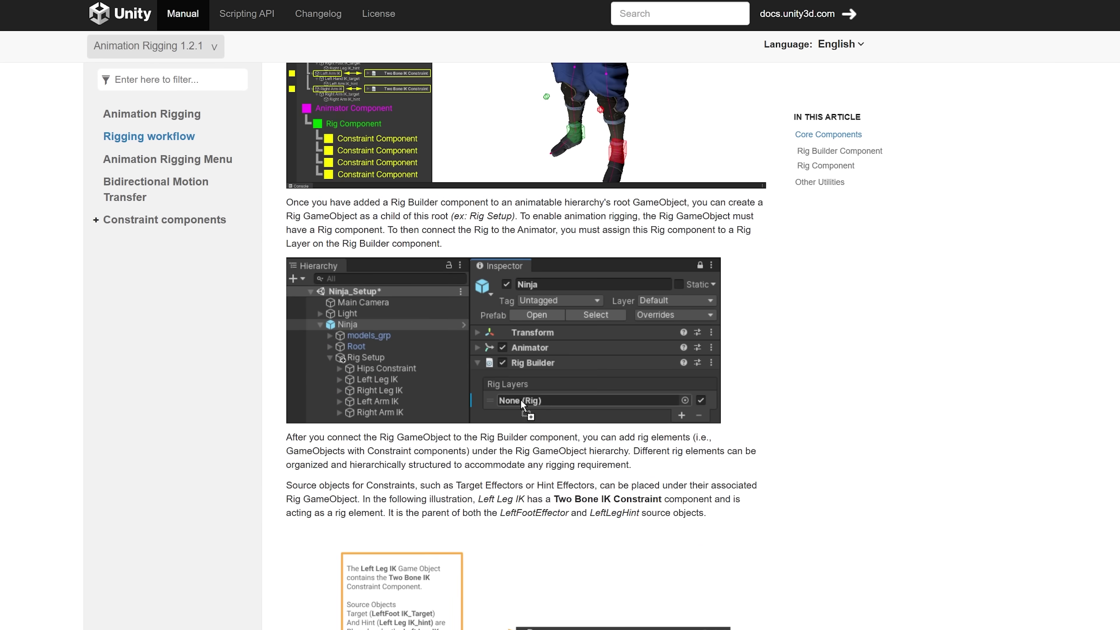
pyautogui.scroll(-20, 498, 315)
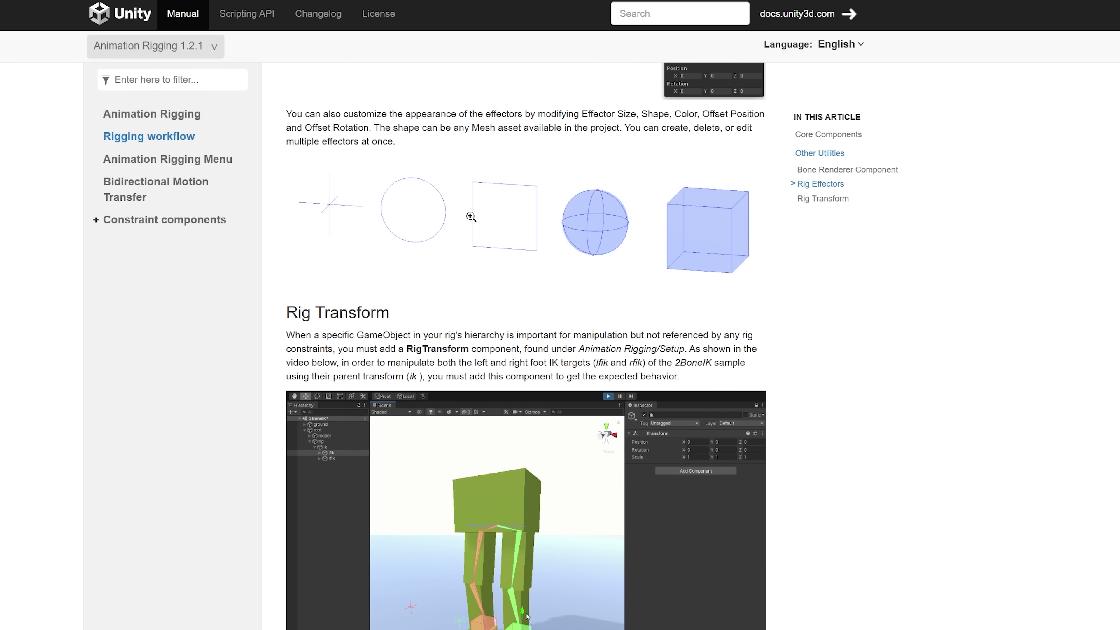
pyautogui.scroll(20, 498, 316)
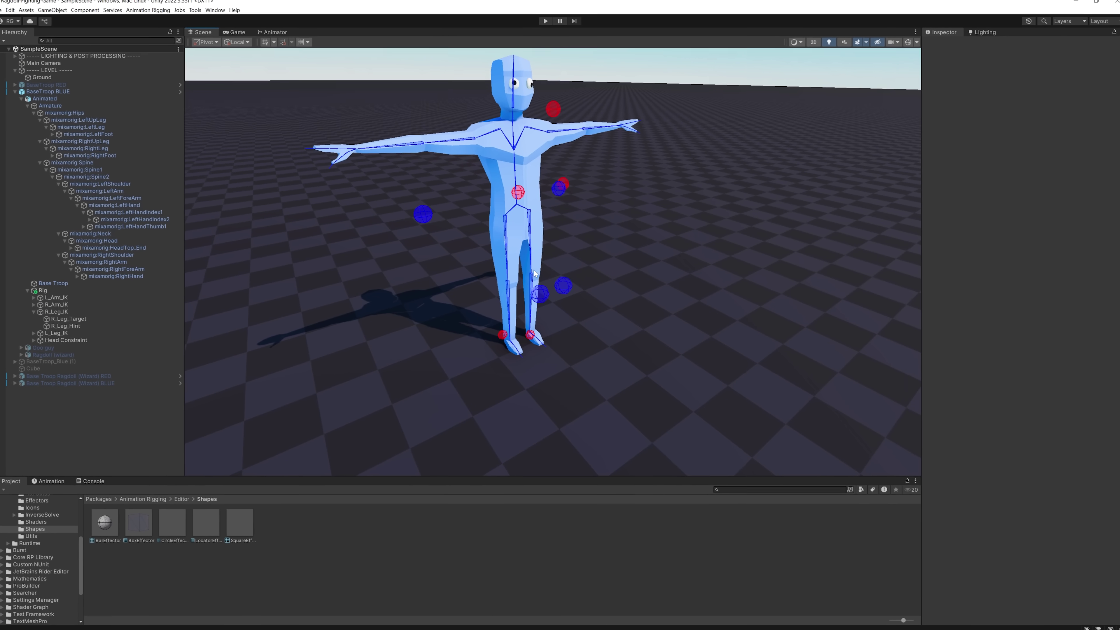
# - Inspect the blue troop's bones and IK effectors from the front, and start Play mode
pyautogui.keyDown('alt'); pyautogui.moveTo(463, 282); pyautogui.dragTo(462, 233); pyautogui.keyUp('alt')
pyautogui.moveTo(462, 232); pyautogui.dragTo(488, 299, button='right')
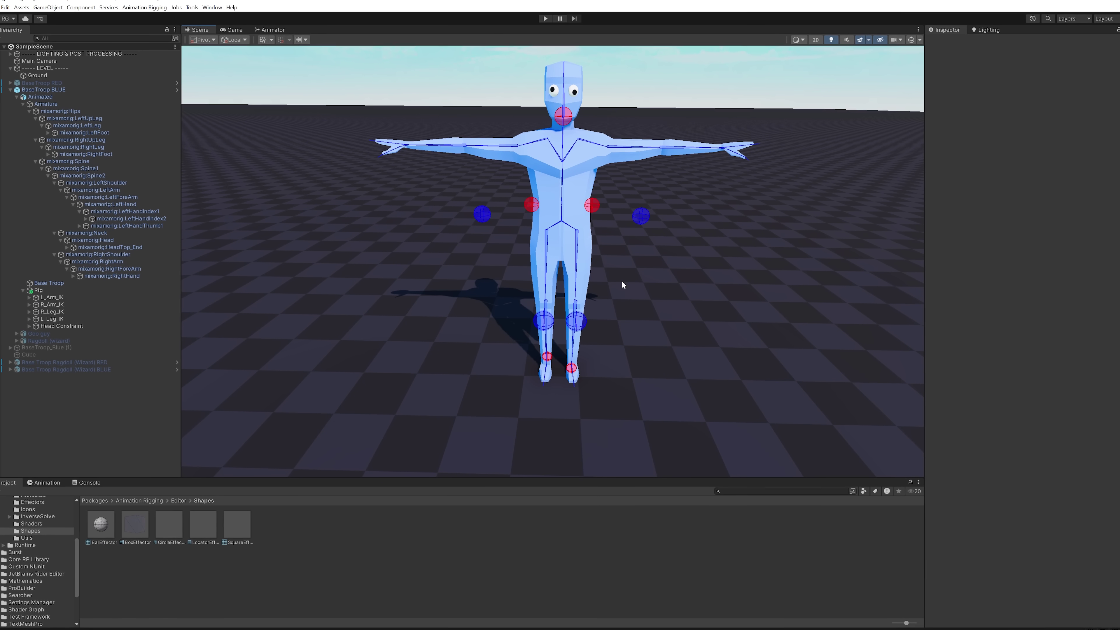
pyautogui.moveTo(621, 280); pyautogui.dragTo(622, 268, button='right')
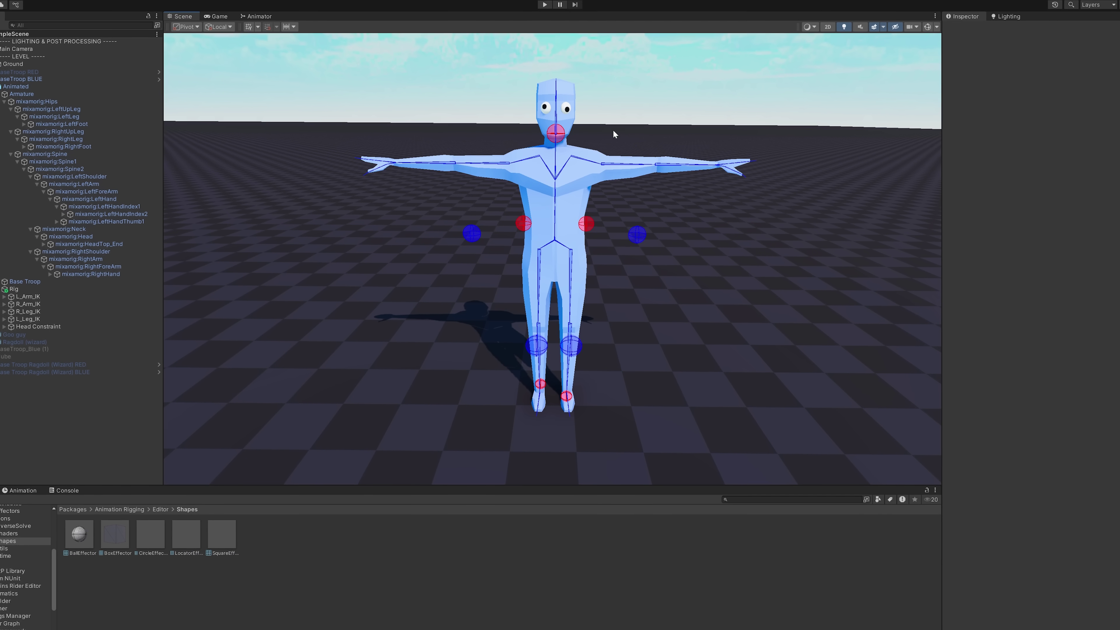
pyautogui.hotkey('ctrl', 'p')
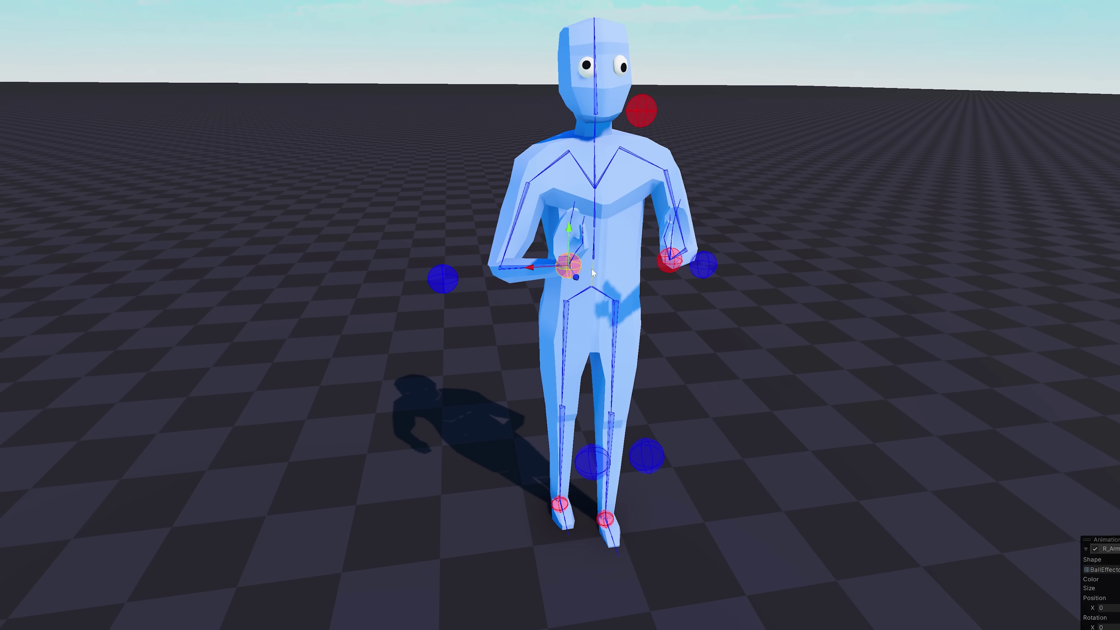
# - Move the right arm's IK target sideways, away from the blue troop's body
pyautogui.moveTo(454, 277); pyautogui.dragTo(470, 276)
pyautogui.moveTo(471, 276); pyautogui.dragTo(446, 273, button='right')
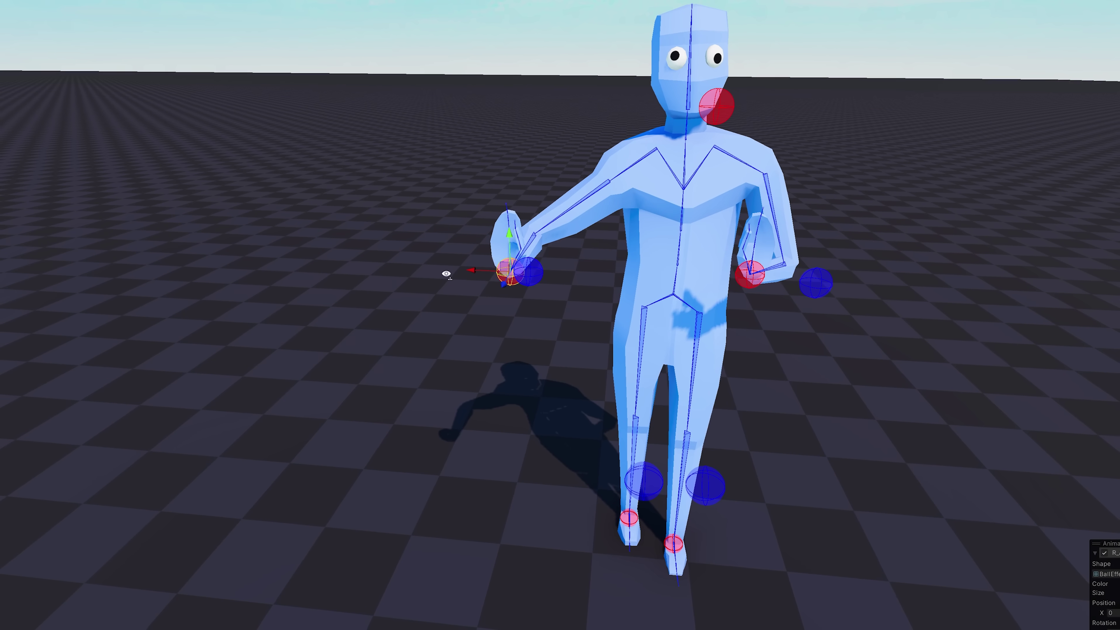
pyautogui.moveTo(528, 278); pyautogui.dragTo(783, 180, button='right')
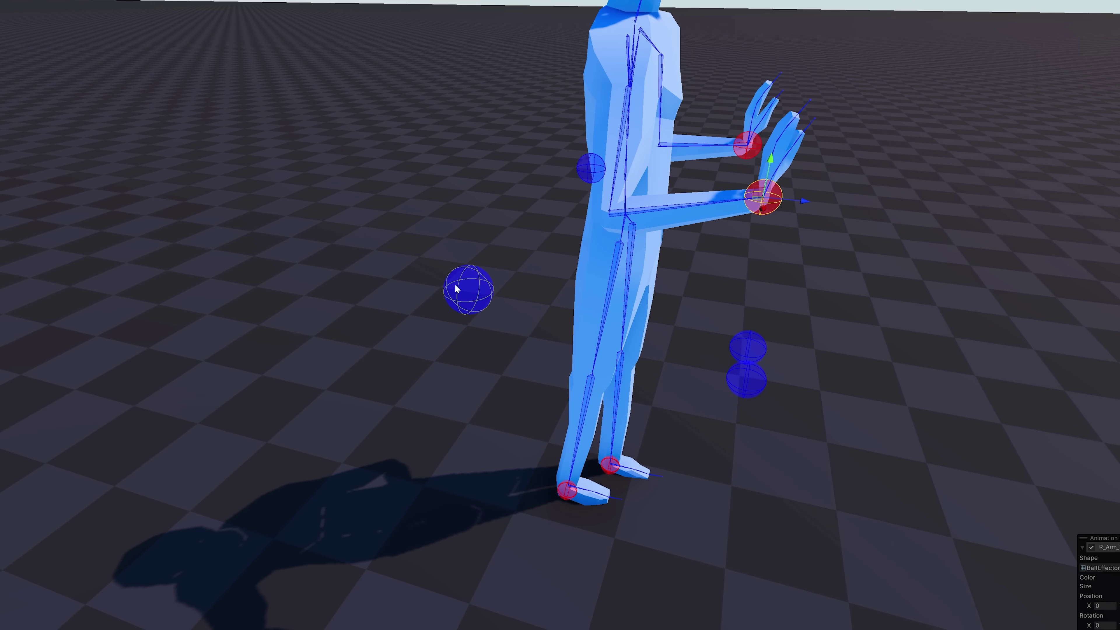
# - Raise the right leg's IK target so that the blue troop's knee bends
pyautogui.keyDown('alt'); pyautogui.moveTo(748, 269); pyautogui.dragTo(633, 258); pyautogui.keyUp('alt')
pyautogui.moveTo(494, 390); pyautogui.dragTo(576, 353)
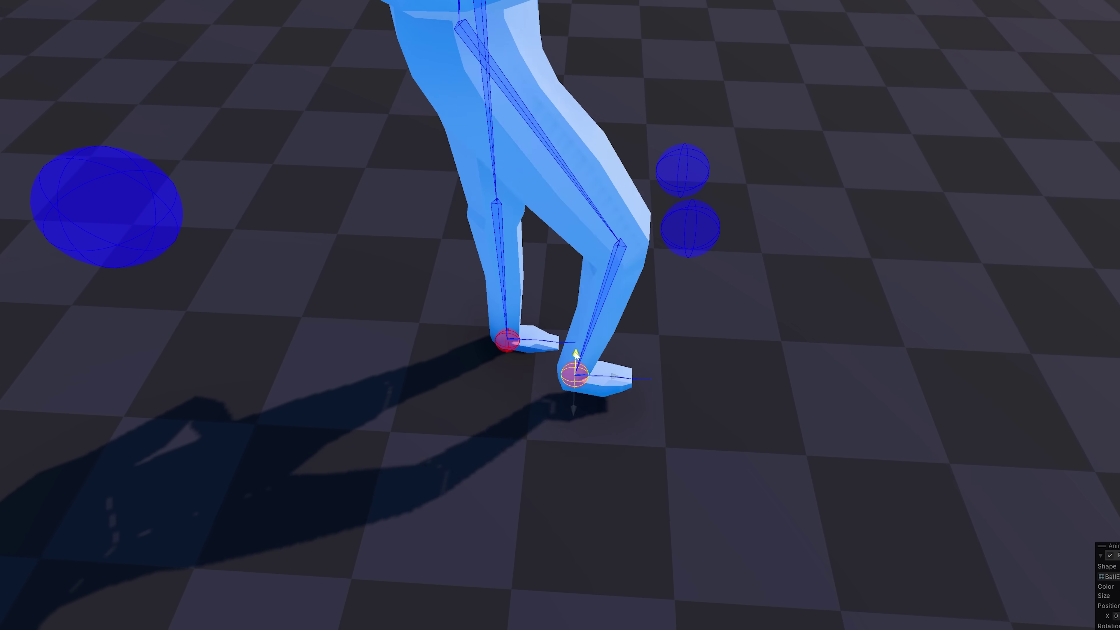
pyautogui.moveTo(593, 345); pyautogui.dragTo(500, 336, button='right')
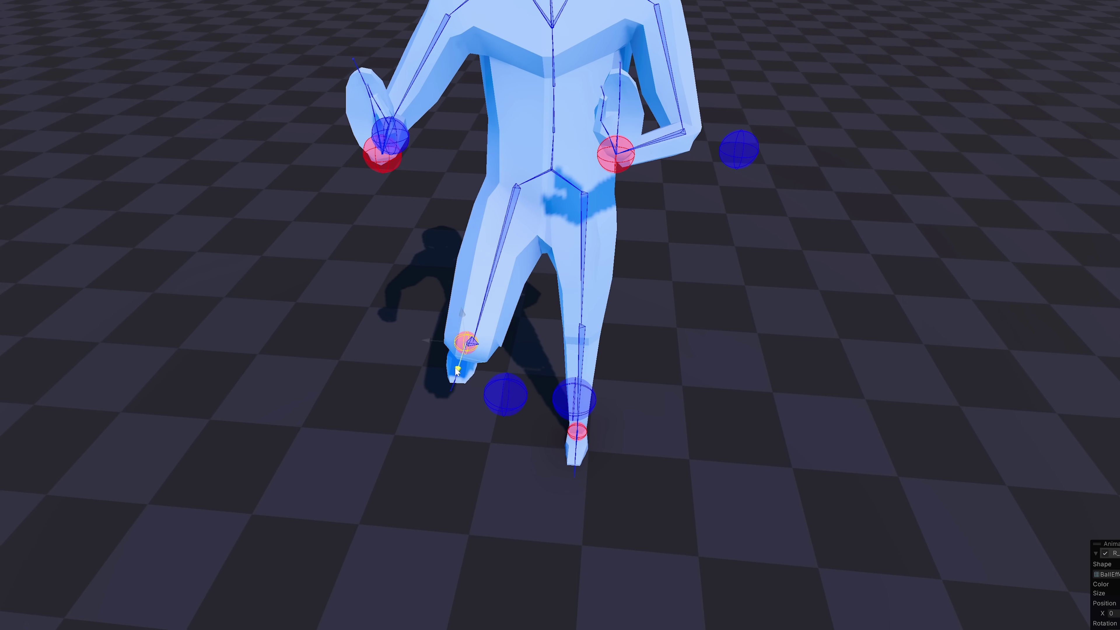
pyautogui.keyDown('alt'); pyautogui.moveTo(435, 413); pyautogui.dragTo(541, 337); pyautogui.keyUp('alt')
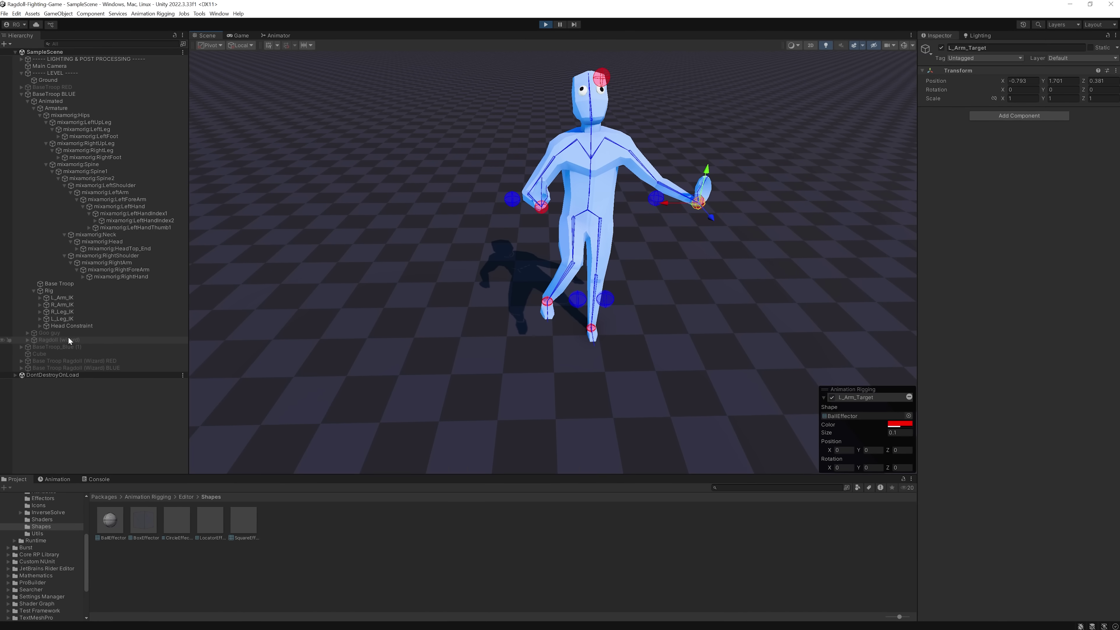
# - Activate the Ragdoll (wizard) object under BaseTroop BLUE and move it sideways to stand beside the animated figure
pyautogui.click(69, 339)
pyautogui.click(947, 45)
pyautogui.moveTo(679, 213); pyautogui.dragTo(671, 214, button='right')
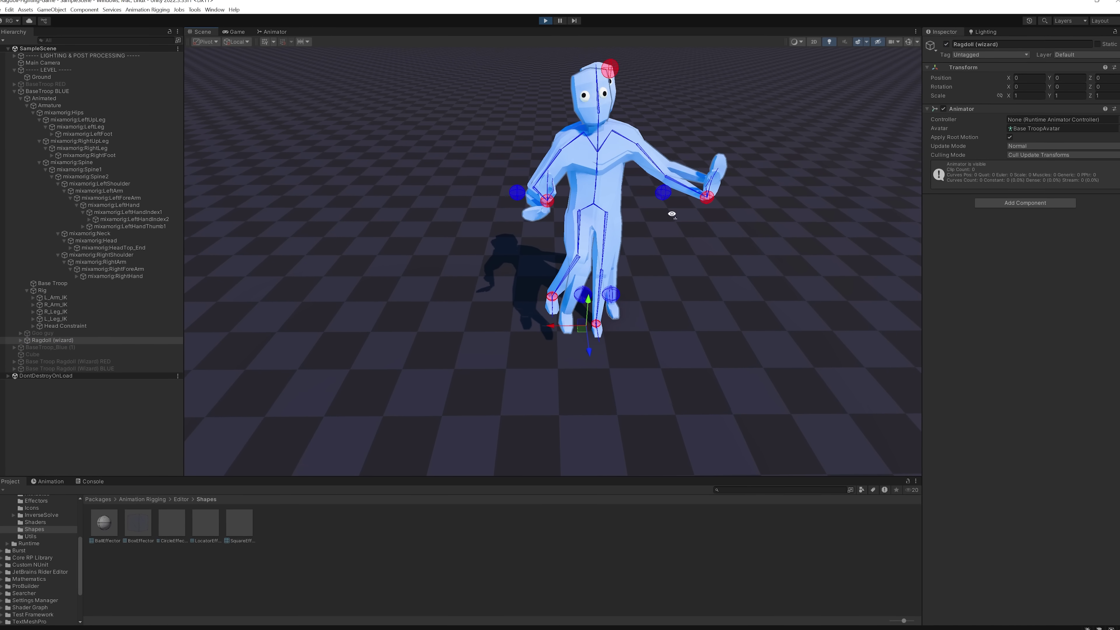
pyautogui.moveTo(534, 322); pyautogui.dragTo(413, 321)
pyautogui.moveTo(414, 322); pyautogui.dragTo(405, 321)
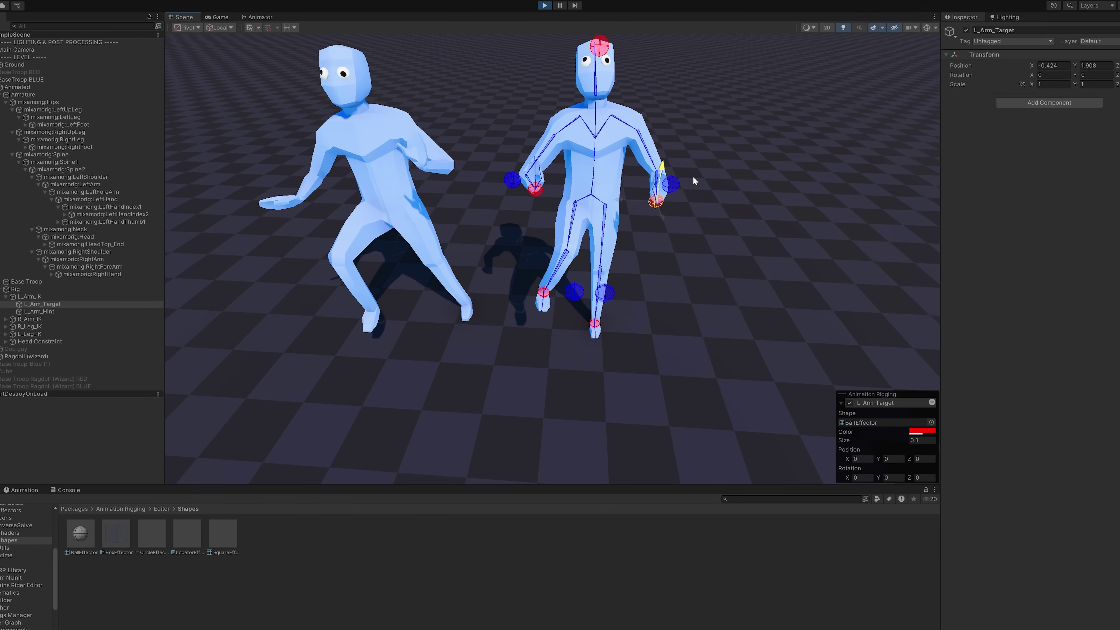
# - Pull R_Leg_Target forward so that the animated figure's right leg stretches out in front
pyautogui.moveTo(694, 179); pyautogui.dragTo(635, 187, button='right')
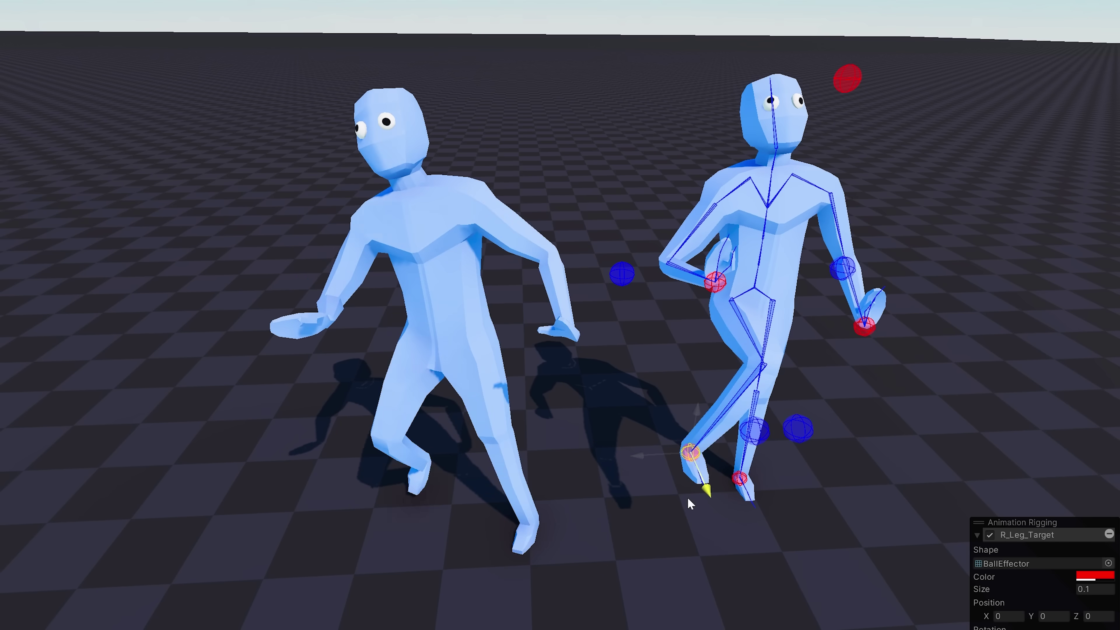
pyautogui.moveTo(690, 503); pyautogui.dragTo(759, 628)
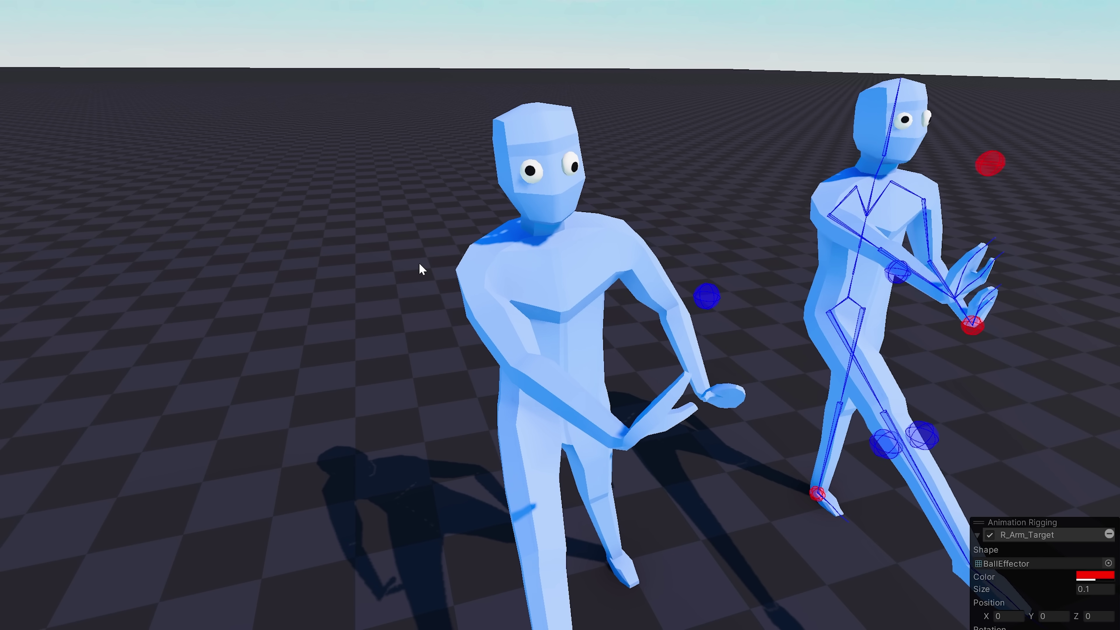
# - Move R_Arm_Target around the animated figure's right side to make the ragdoll's arm follow
pyautogui.press('d')
pyautogui.moveTo(627, 286); pyautogui.dragTo(528, 339, button='right')
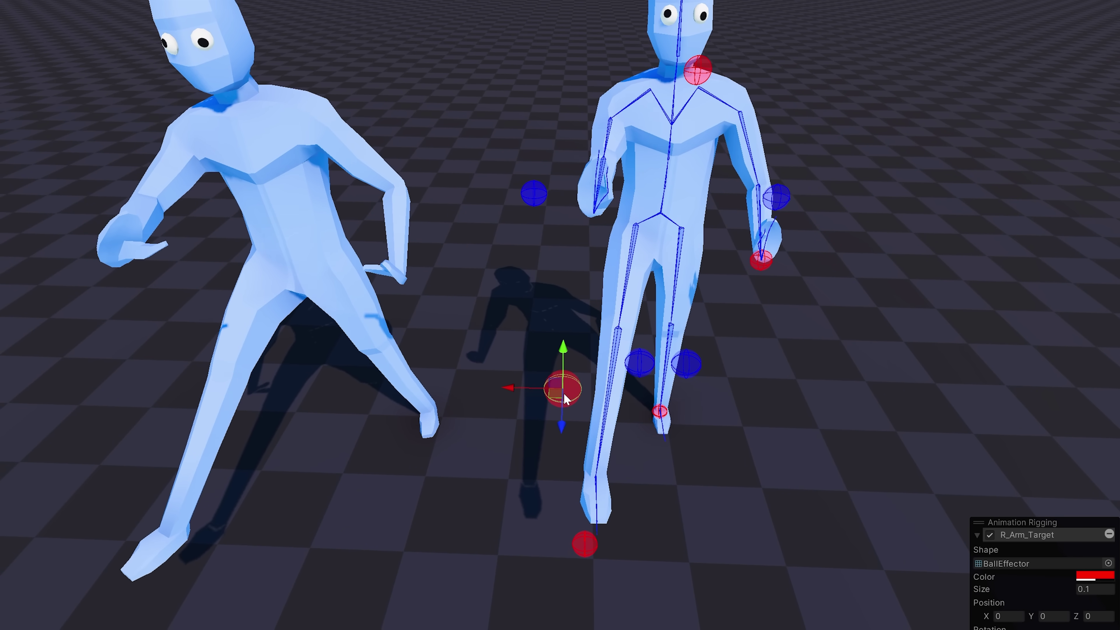
pyautogui.moveTo(567, 186); pyautogui.dragTo(570, 212)
pyautogui.press('w')
pyautogui.moveTo(569, 212); pyautogui.dragTo(542, 182, button='right')
pyautogui.moveTo(556, 287); pyautogui.dragTo(534, 258)
# - Pull R_Arm_Target forward, away from the animated figure's chest, to extend the right arm
pyautogui.press('s')
pyautogui.moveTo(535, 238); pyautogui.dragTo(450, 229, button='right')
pyautogui.press('d')
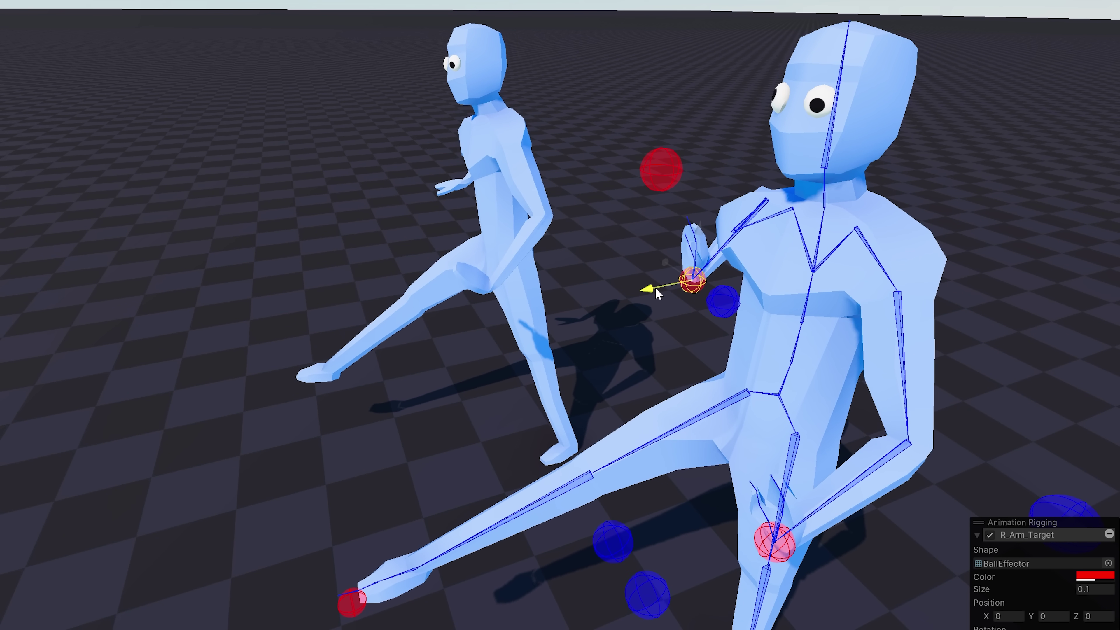
pyautogui.moveTo(655, 288); pyautogui.dragTo(389, 370)
pyautogui.moveTo(465, 372); pyautogui.dragTo(299, 372)
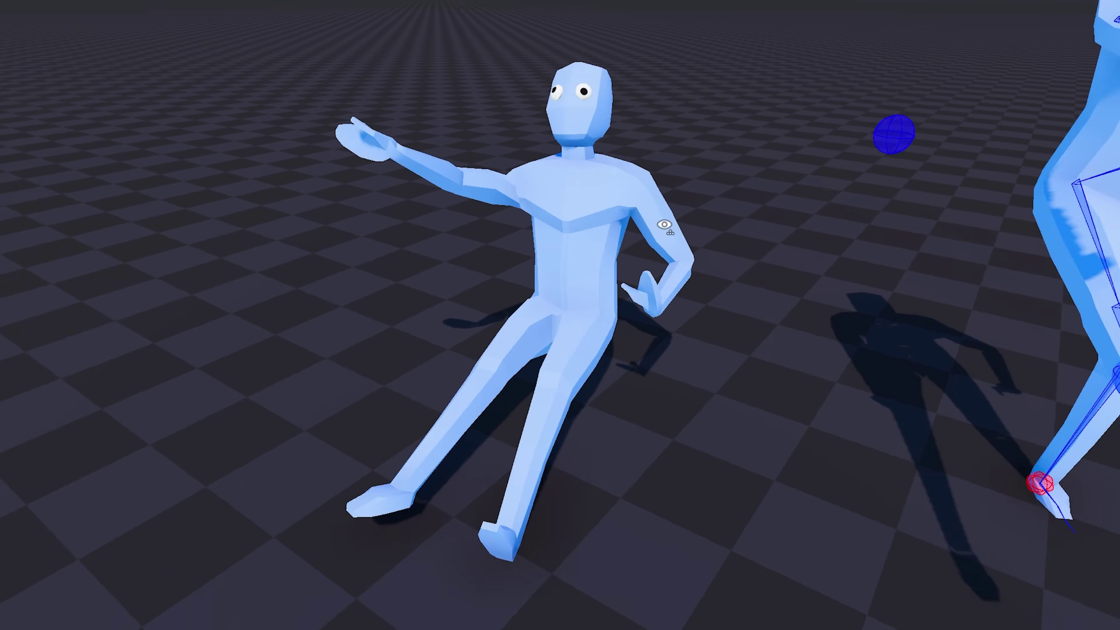
# - Examine the ragdoll's pose against the animated figure from several sides
pyautogui.moveTo(665, 225); pyautogui.dragTo(940, 215, button='right')
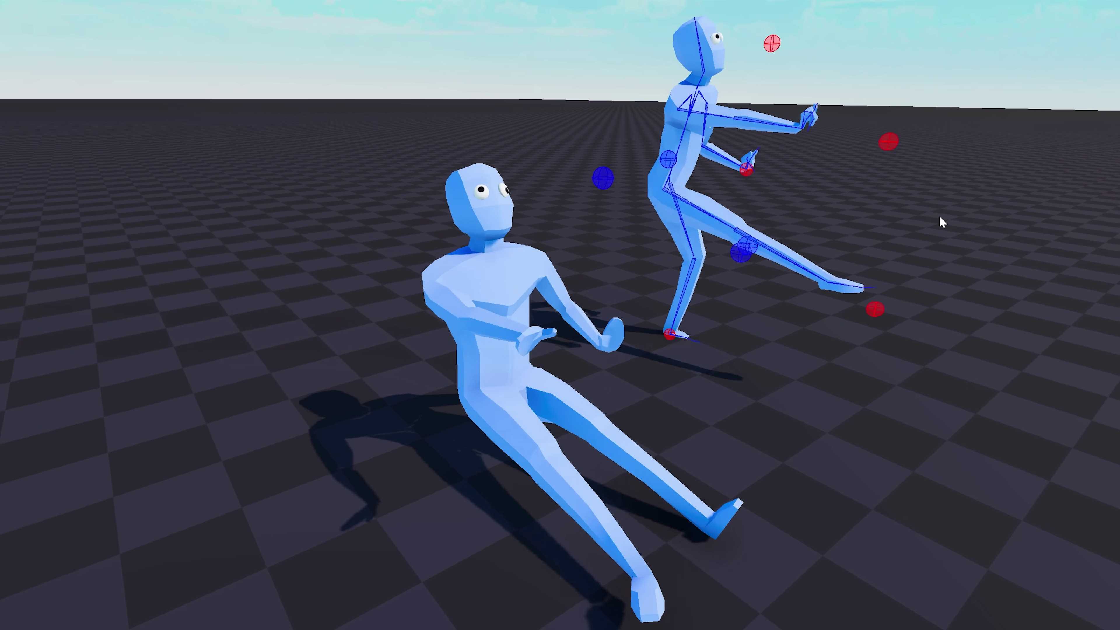
pyautogui.moveTo(772, 203); pyautogui.dragTo(800, 189, button='right')
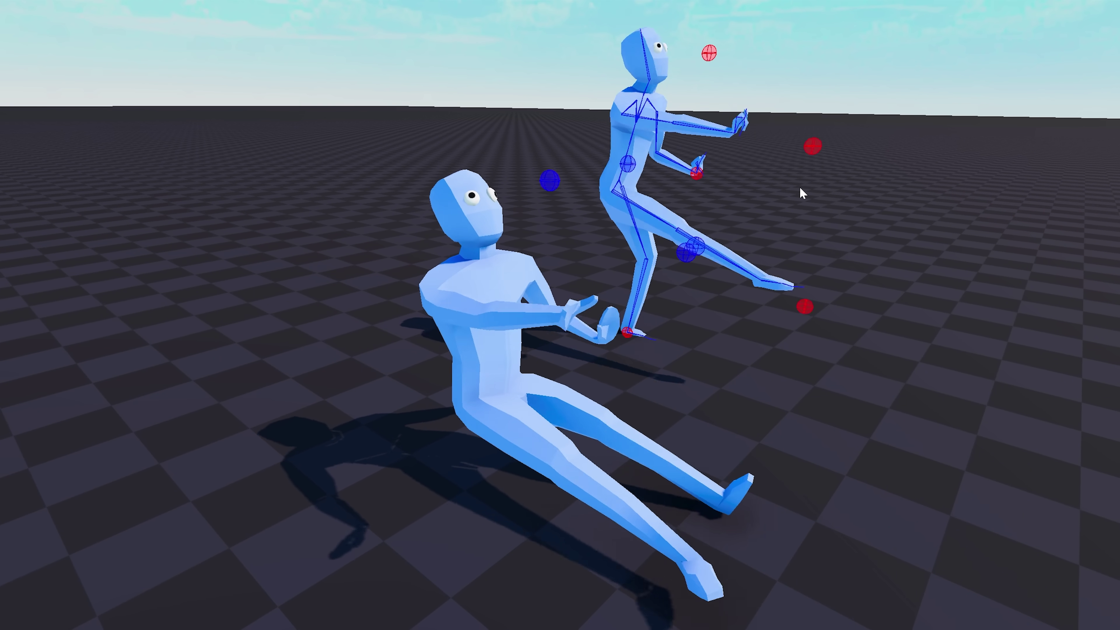
pyautogui.keyDown('alt'); pyautogui.moveTo(799, 186); pyautogui.dragTo(799, 270); pyautogui.keyUp('alt')
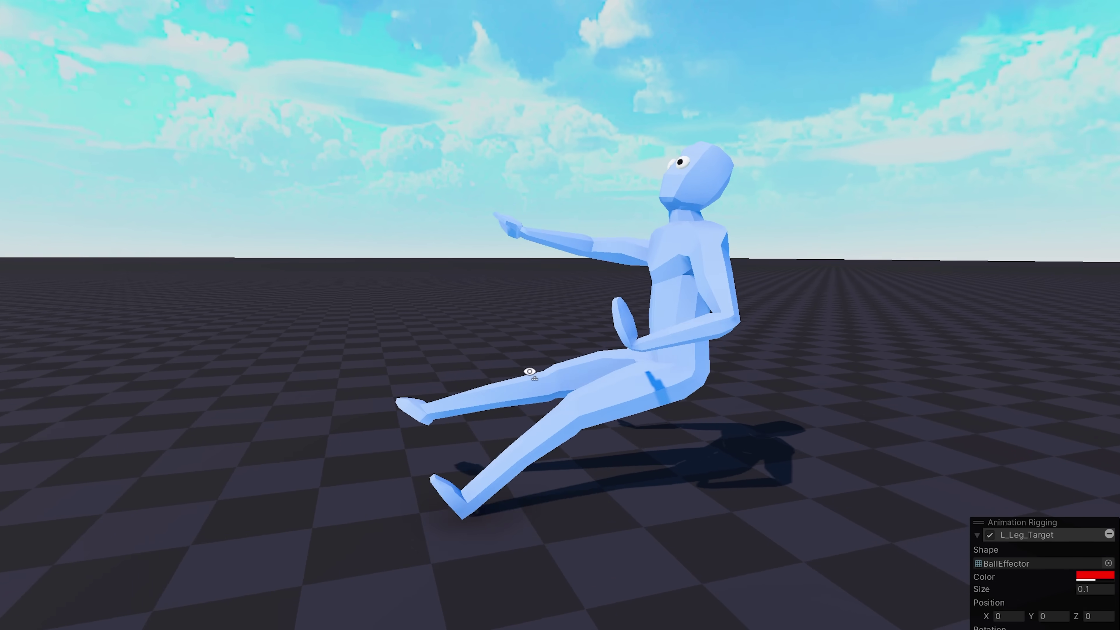
# - Inspect the leaning ragdoll beside the IK-posed animated figure from the side and the front
pyautogui.moveTo(525, 368)
pyautogui.keyDown('alt'); pyautogui.mouseDown()
pyautogui.moveTo(475, 383)
pyautogui.moveTo(521, 380)
pyautogui.mouseUp(); pyautogui.keyUp('alt')
pyautogui.moveTo(522, 379); pyautogui.dragTo(802, 408, button='right')
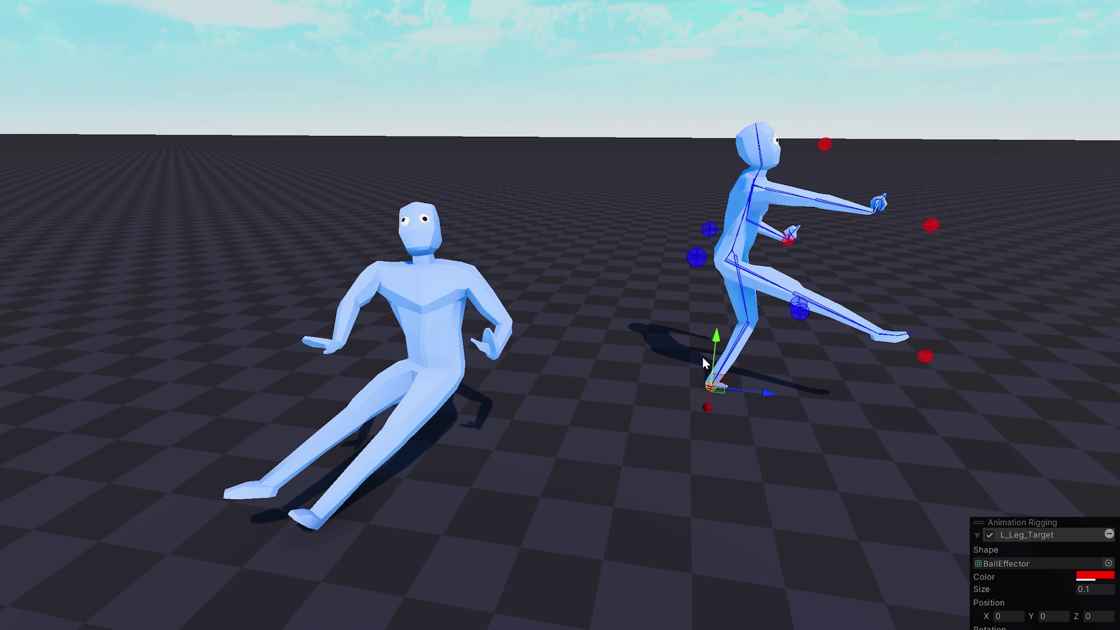
pyautogui.moveTo(702, 359); pyautogui.dragTo(715, 349, button='right')
pyautogui.keyDown('alt'); pyautogui.moveTo(715, 350); pyautogui.dragTo(785, 365); pyautogui.keyUp('alt')
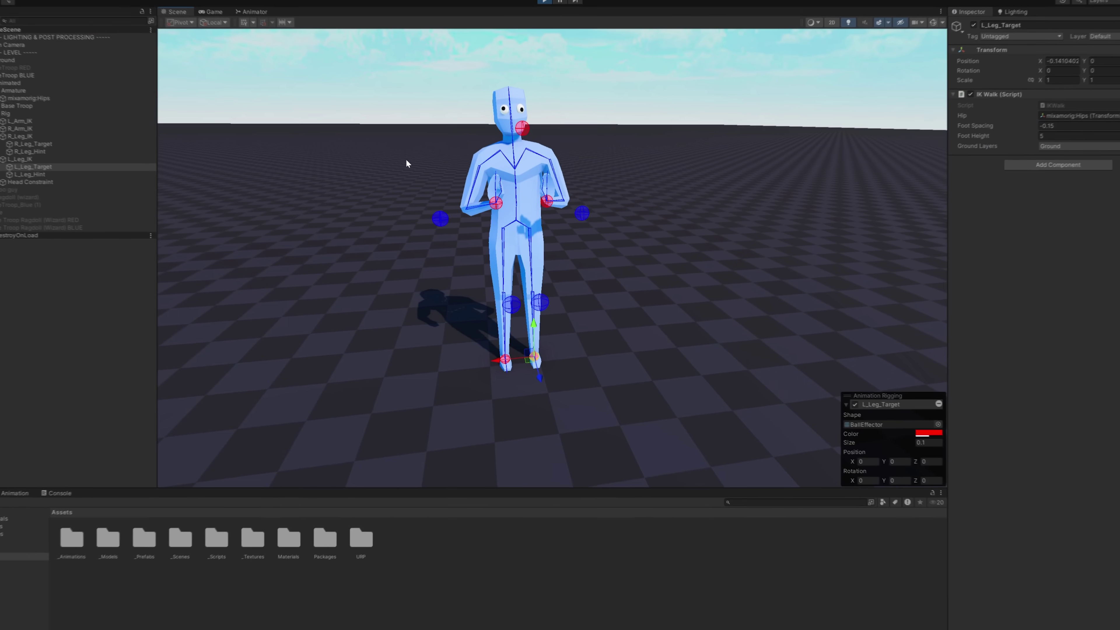
# - Select the Animated object and move it down and back up along its vertical axis to test the leg IK
pyautogui.keyDown('alt'); pyautogui.moveTo(407, 164); pyautogui.dragTo(530, 182); pyautogui.keyUp('alt')
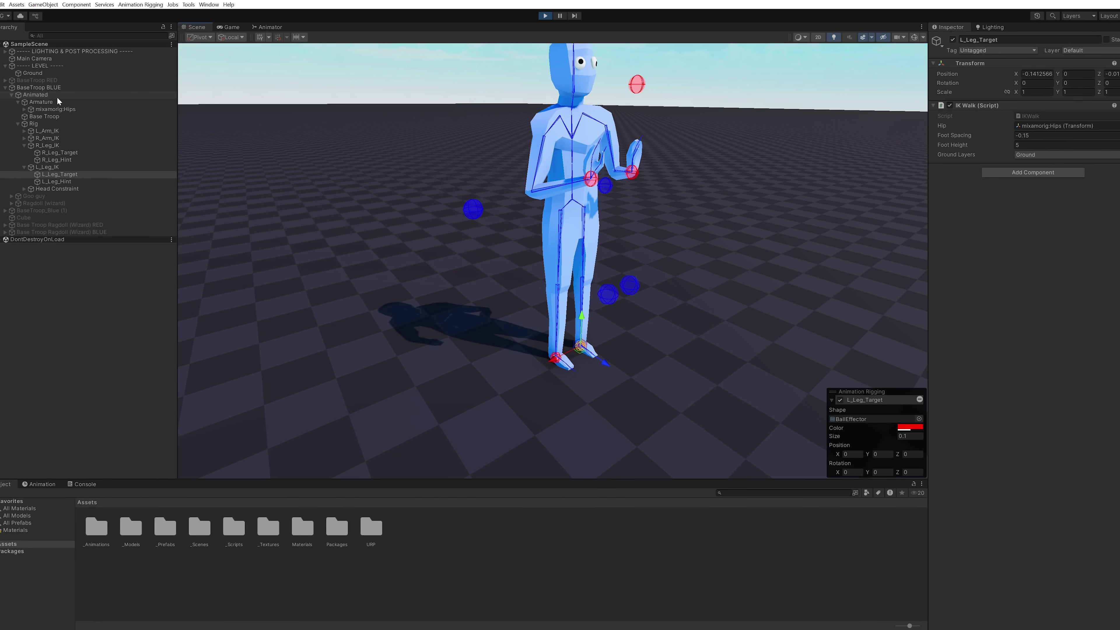
pyautogui.click(55, 97)
pyautogui.scroll(-3, 599, 364)
pyautogui.moveTo(620, 457)
pyautogui.mouseDown()
pyautogui.moveTo(587, 461)
pyautogui.moveTo(629, 455)
pyautogui.mouseUp()
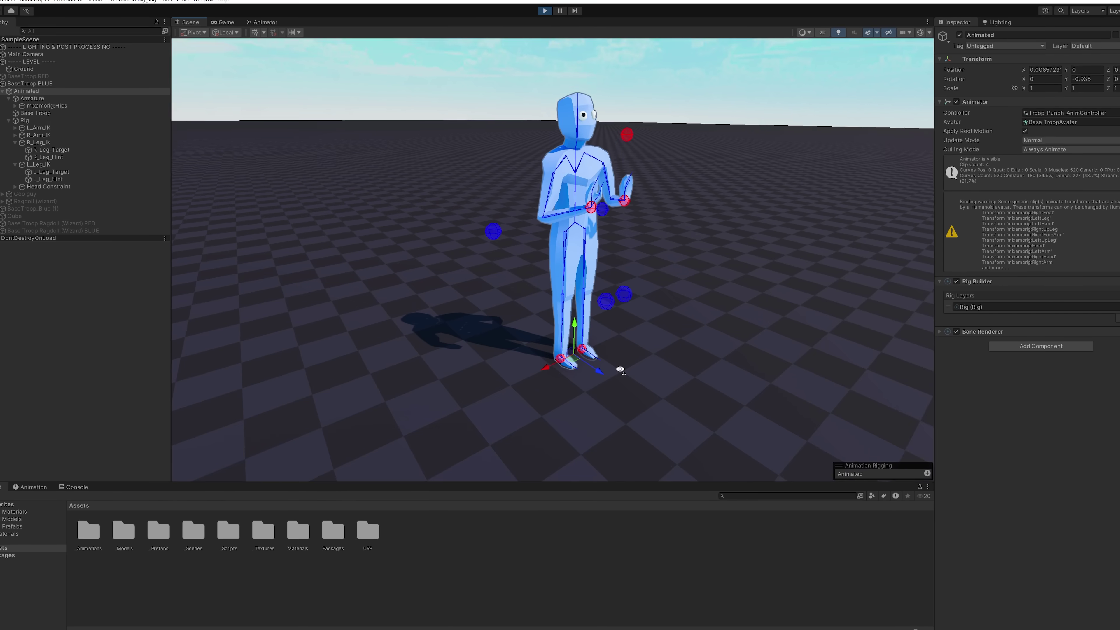
pyautogui.scroll(3, 607, 375)
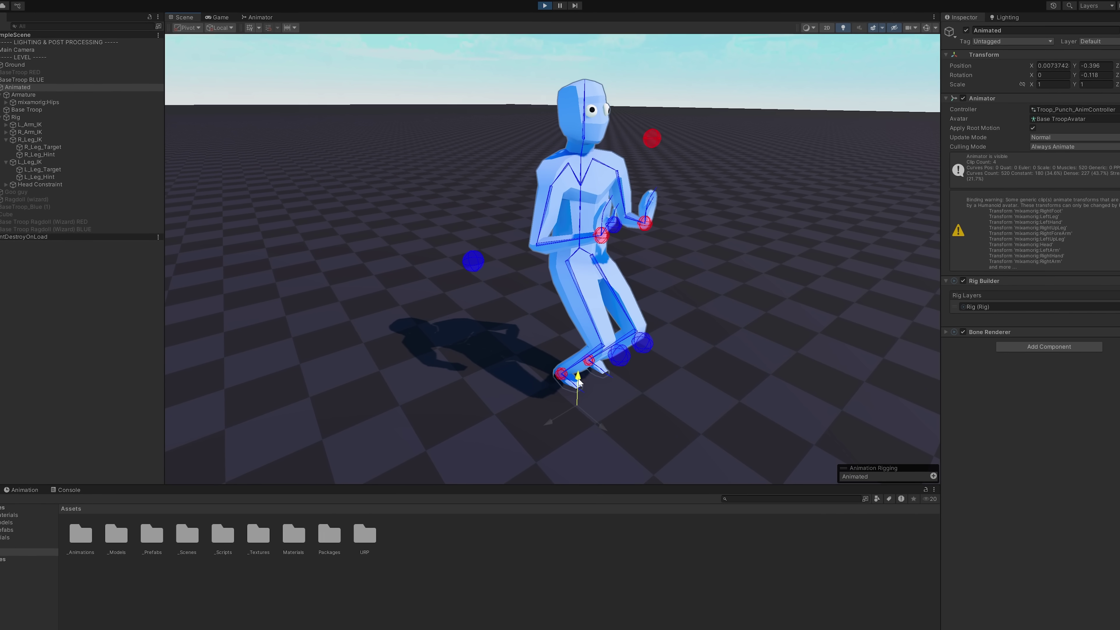
pyautogui.moveTo(577, 368); pyautogui.dragTo(577, 372)
pyautogui.moveTo(578, 369); pyautogui.dragTo(535, 297, button='right')
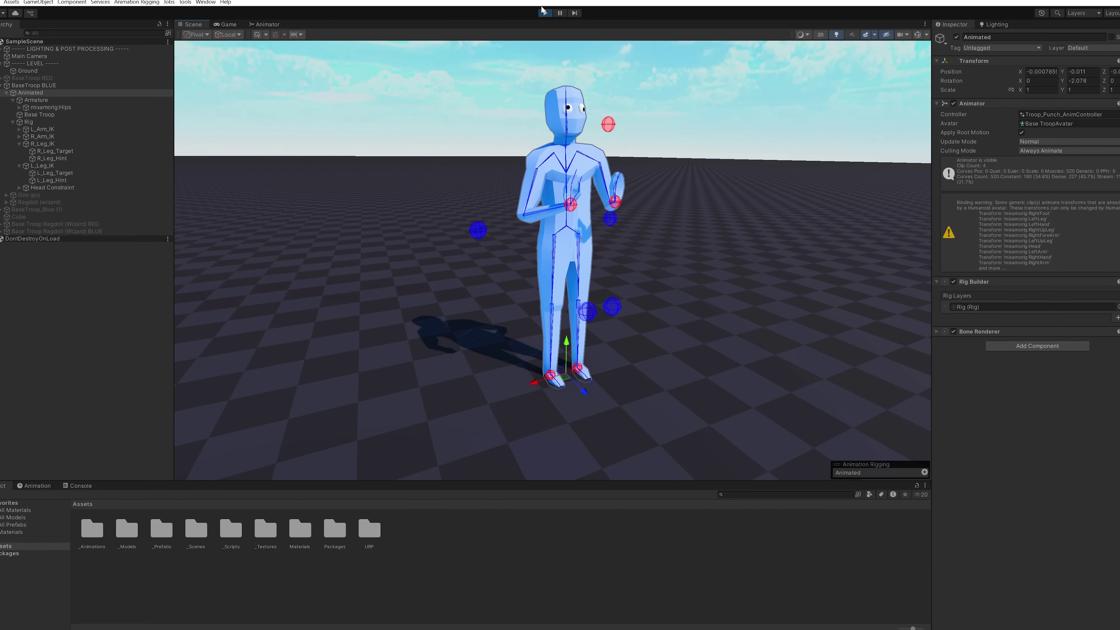
# - Exit Play mode and set the IK Walk script's Step Distance to 0.25 on both leg targets
pyautogui.click(544, 11)
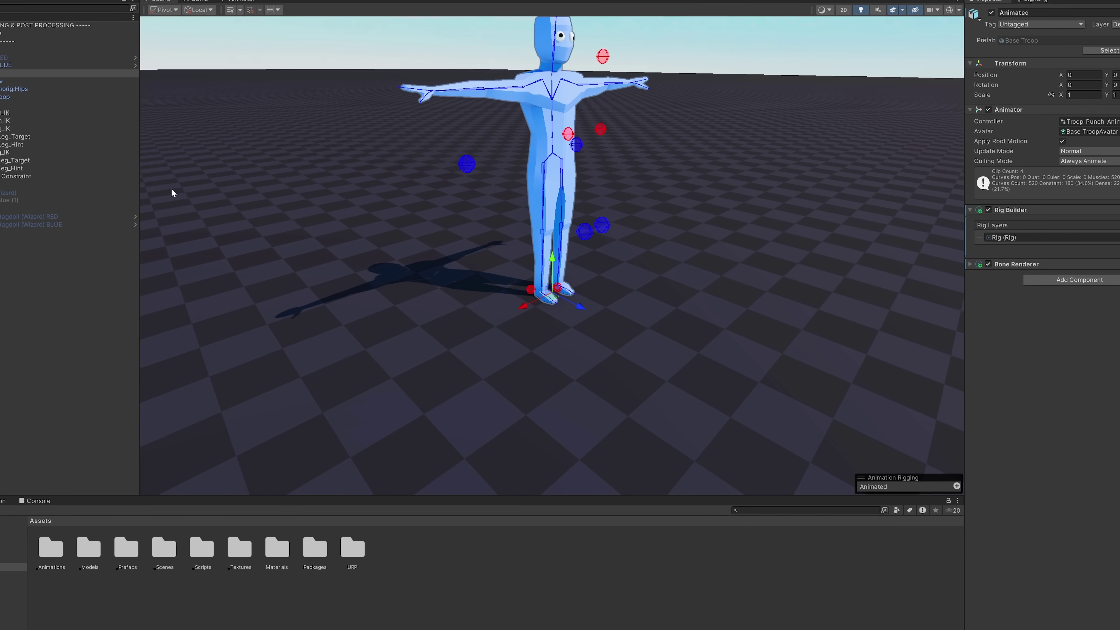
pyautogui.keyDown('ctrl'); pyautogui.click(9, 159); pyautogui.keyUp('ctrl')
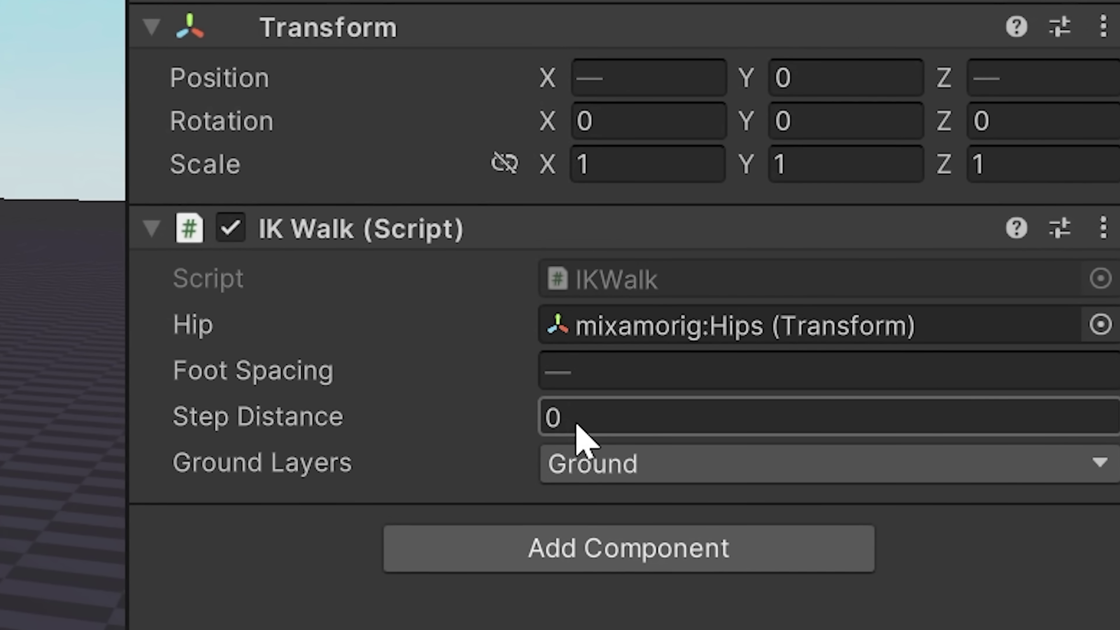
pyautogui.click(602, 419)
pyautogui.write('0.25')
pyautogui.press('Return')
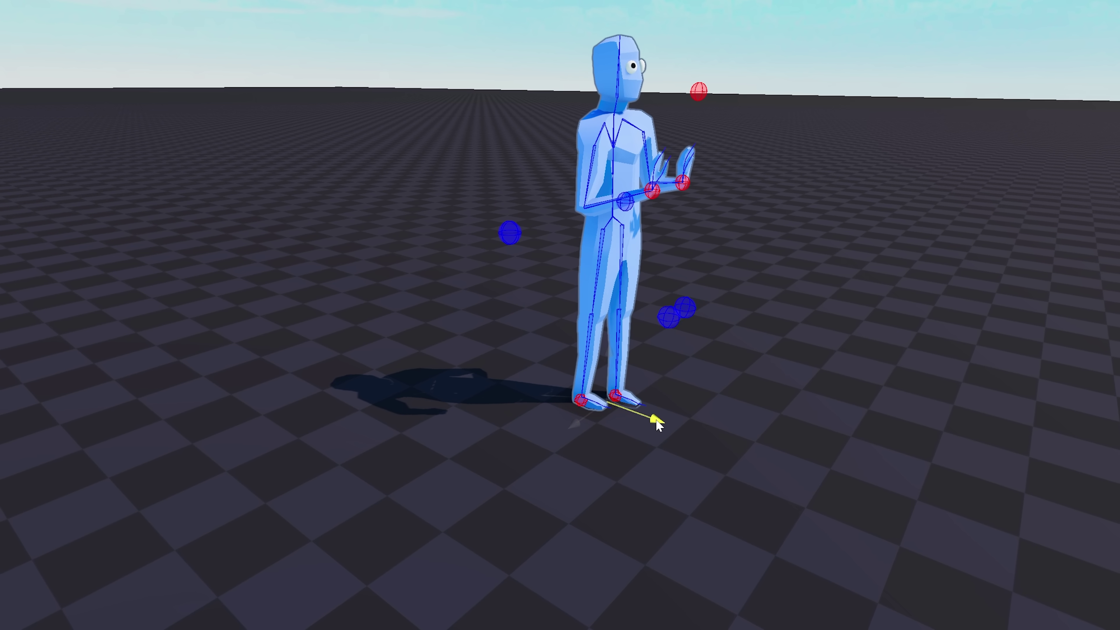
# - Slide the Animated object backward and forward along its Z axis in Play mode to test the stepping of both feet
pyautogui.moveTo(657, 421); pyautogui.dragTo(415, 368)
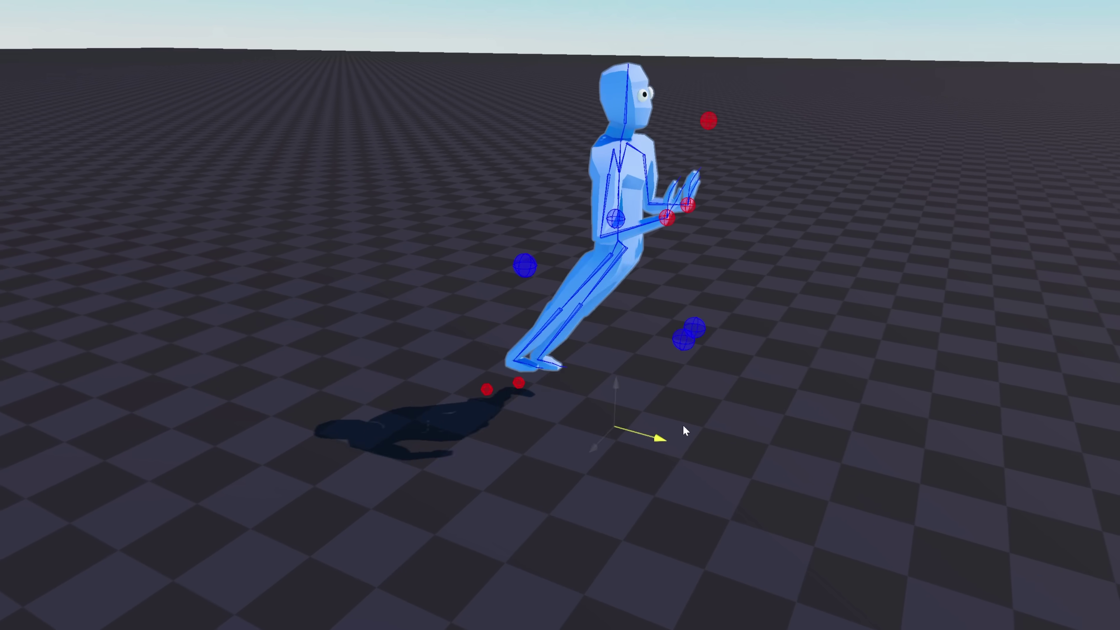
pyautogui.moveTo(683, 425); pyautogui.dragTo(459, 395)
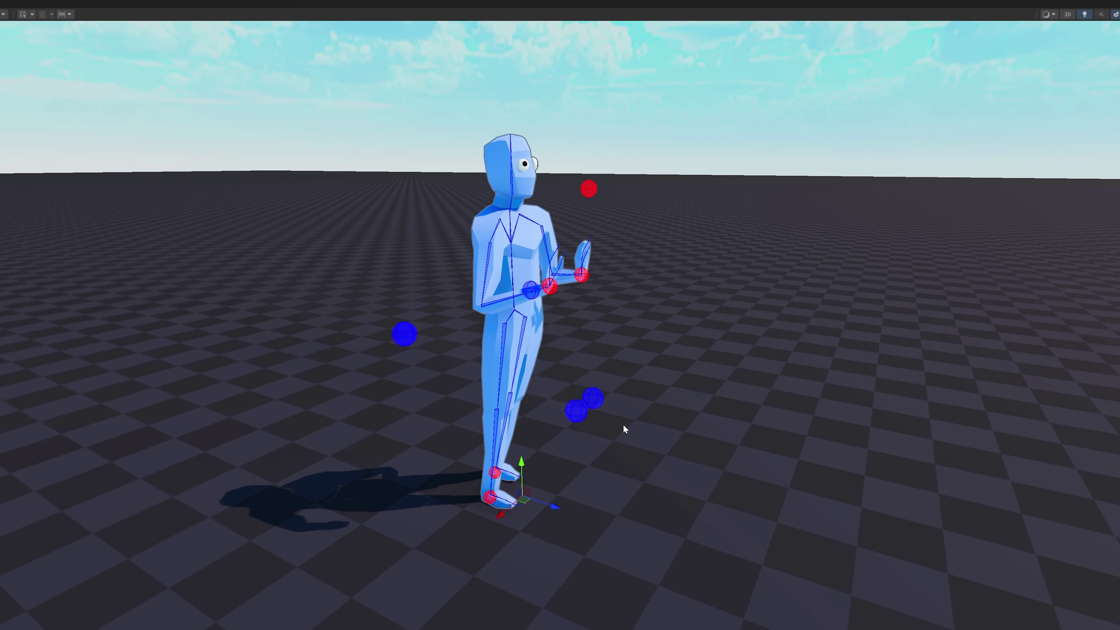
pyautogui.moveTo(556, 508); pyautogui.dragTo(670, 518)
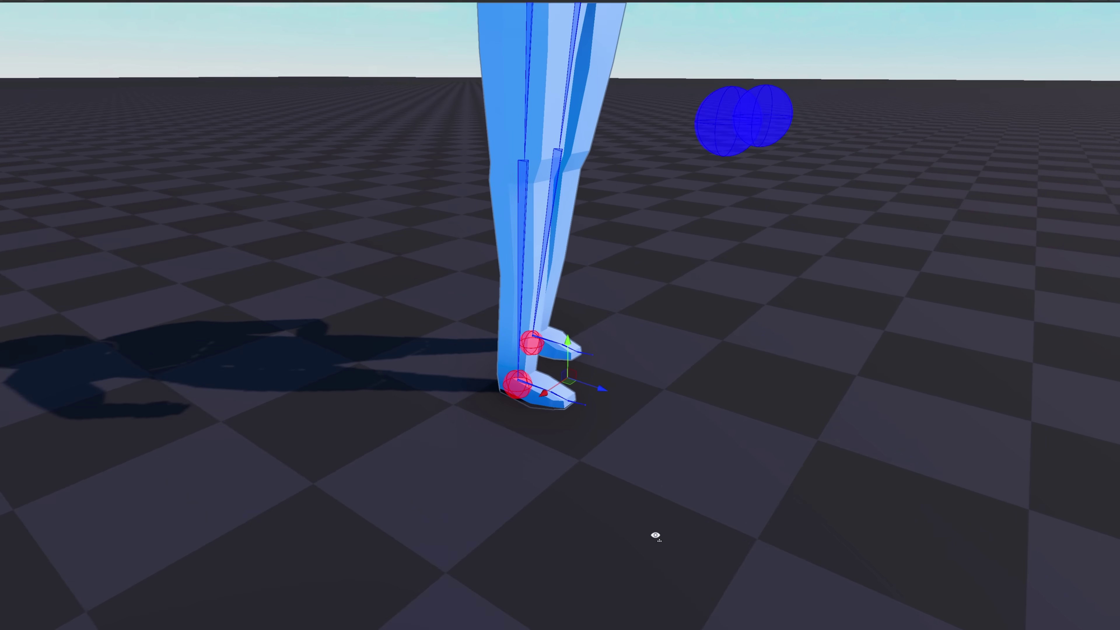
# - Move the Animated object forward with its feet in close view, then pull it back to test the foot placement
pyautogui.moveTo(655, 533); pyautogui.dragTo(557, 544, button='right')
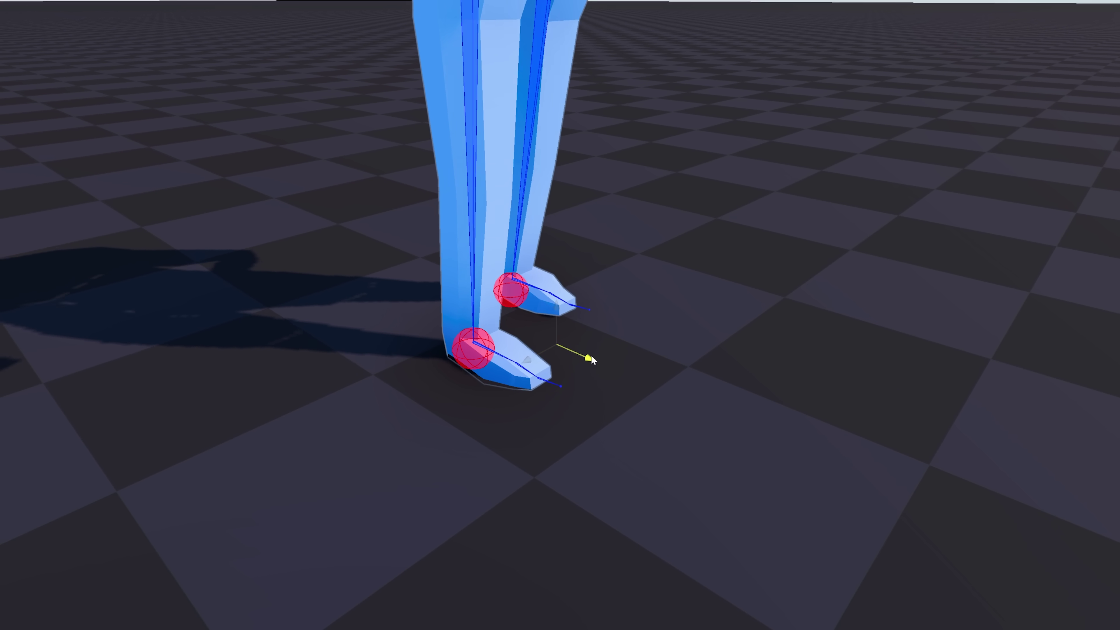
pyautogui.moveTo(592, 360); pyautogui.dragTo(876, 449)
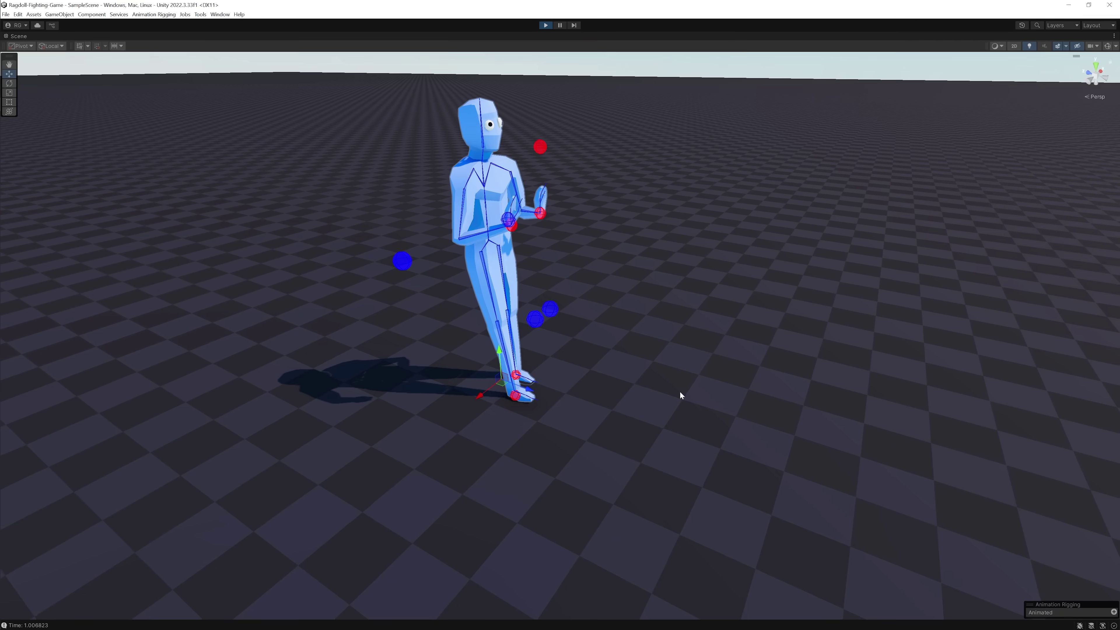
pyautogui.moveTo(589, 412); pyautogui.dragTo(642, 431)
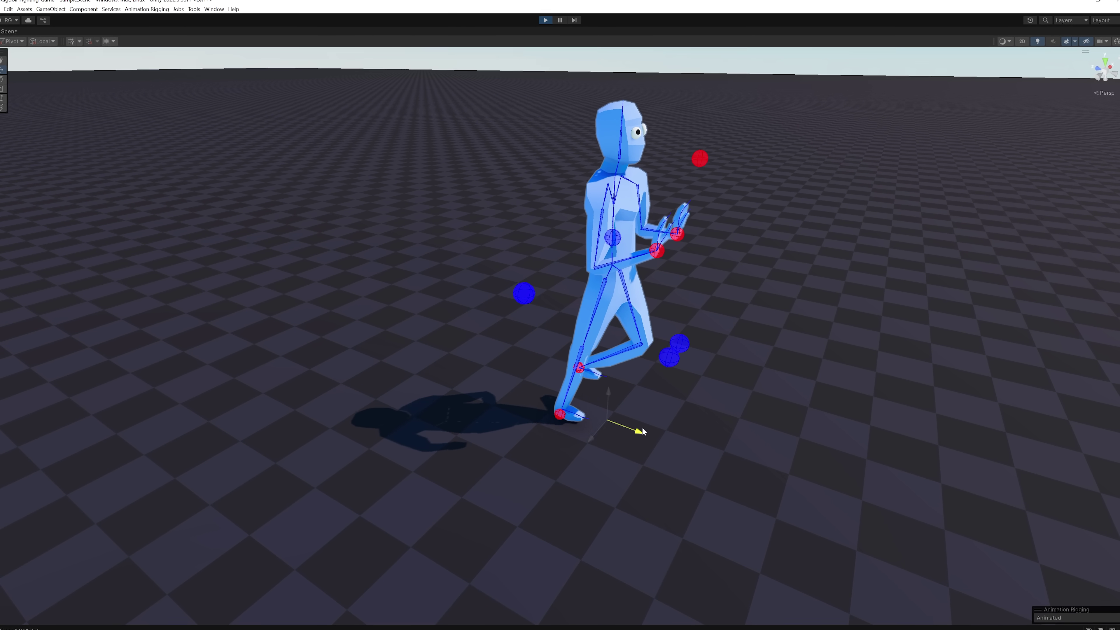
pyautogui.moveTo(708, 457); pyautogui.dragTo(648, 445)
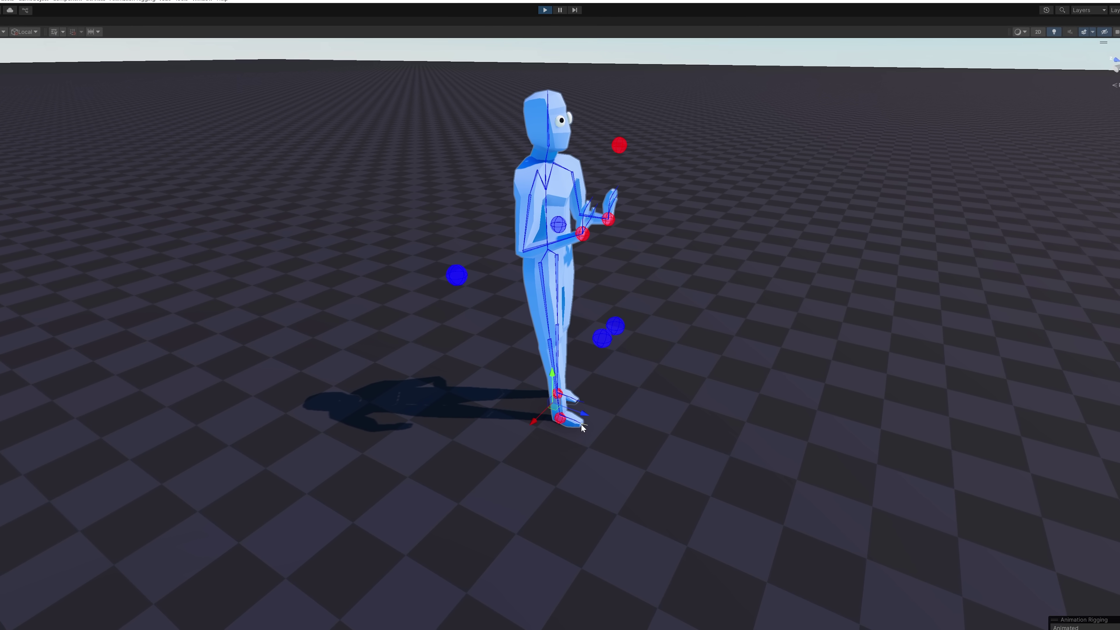
# - Advance the Animated object along its Z axis in several short moves, checking how the feet alternate from close up and from the side
pyautogui.press('f')
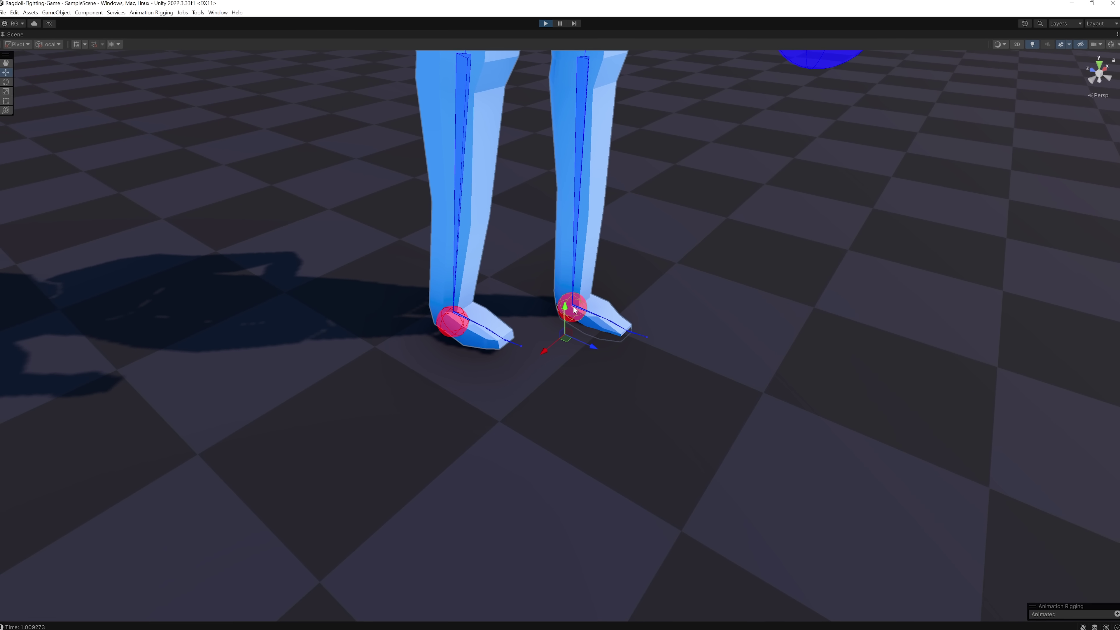
pyautogui.press('s')
pyautogui.moveTo(574, 307); pyautogui.dragTo(565, 301, button='right')
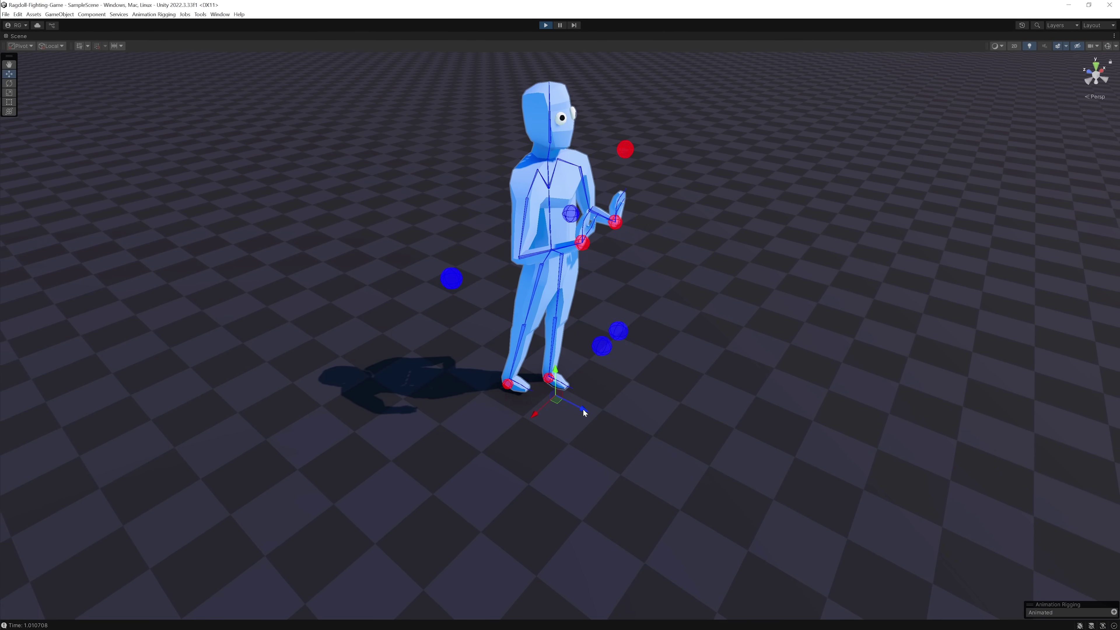
pyautogui.moveTo(583, 409); pyautogui.dragTo(611, 426)
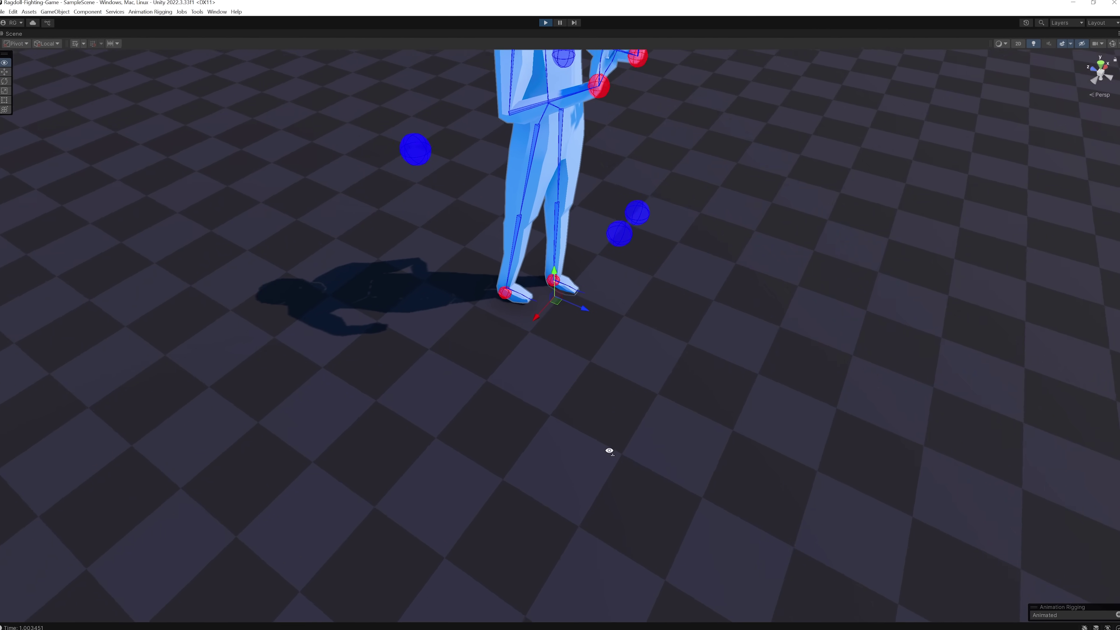
pyautogui.moveTo(610, 451); pyautogui.dragTo(565, 418, button='right')
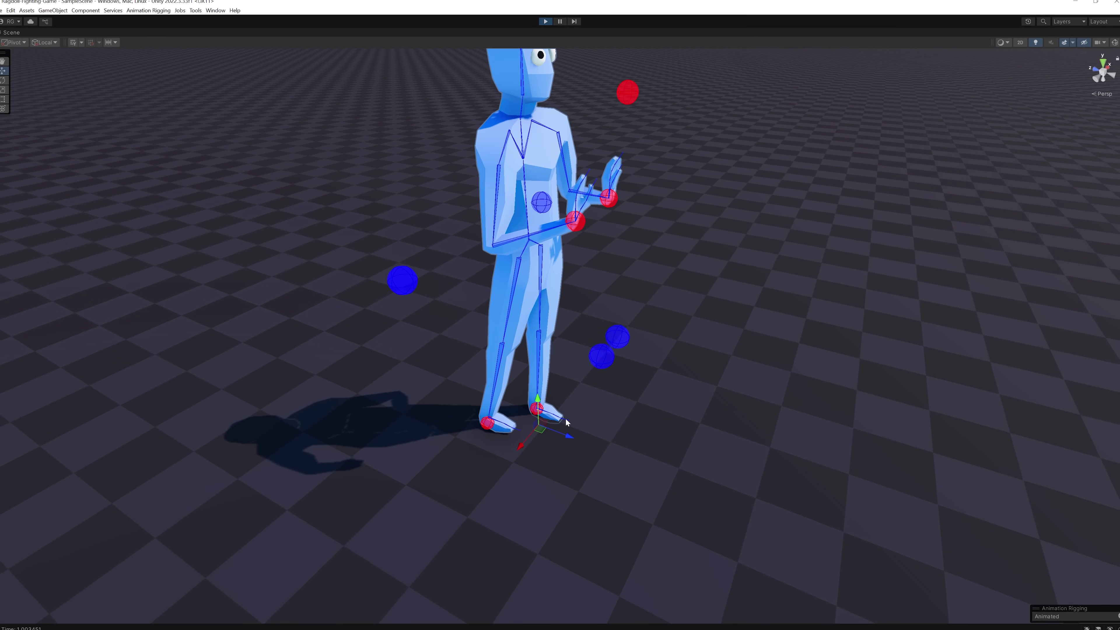
pyautogui.moveTo(575, 440); pyautogui.dragTo(707, 488)
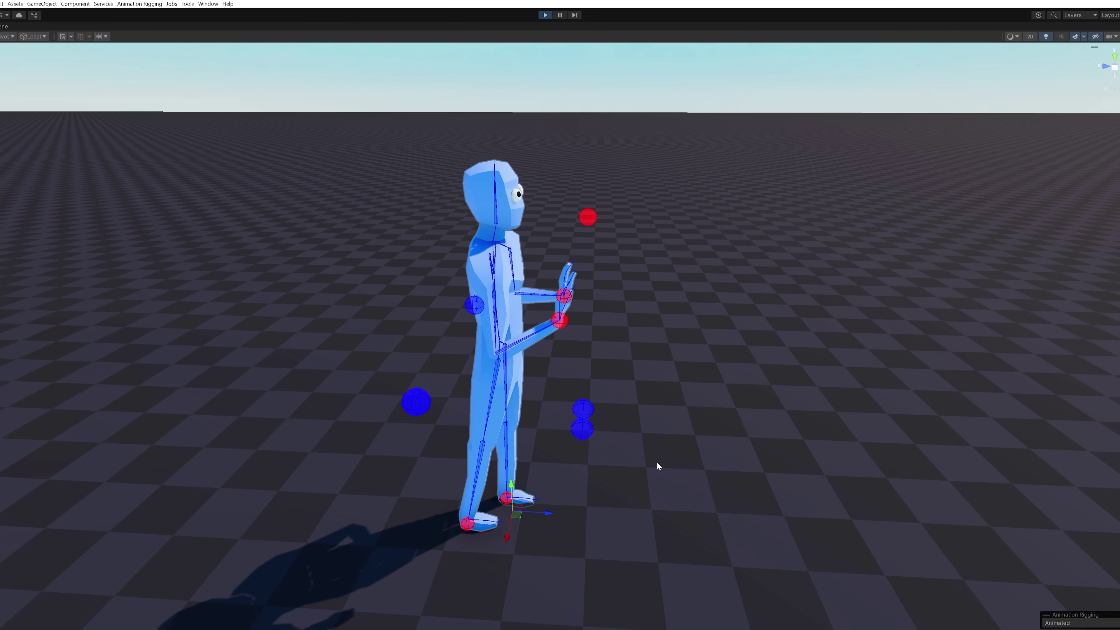
pyautogui.moveTo(528, 517); pyautogui.dragTo(630, 540)
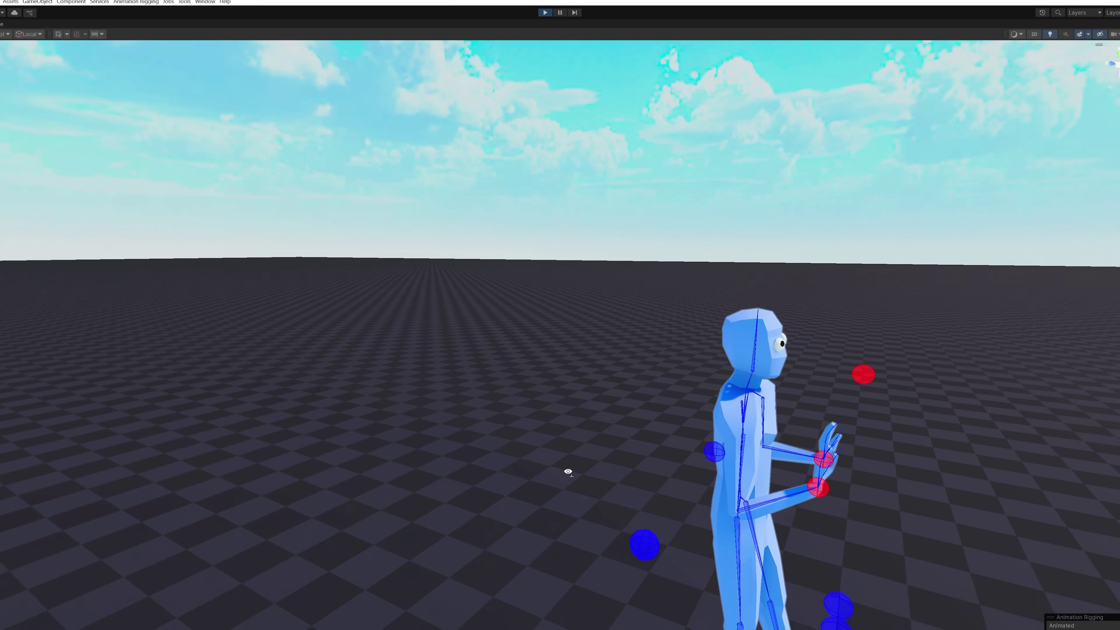
# - Shift the Animated object repeatedly along its Z axis to test the length of the leg strides
pyautogui.scroll(-5, 569, 472)
pyautogui.keyDown('alt'); pyautogui.moveTo(568, 472); pyautogui.dragTo(600, 505); pyautogui.keyUp('alt')
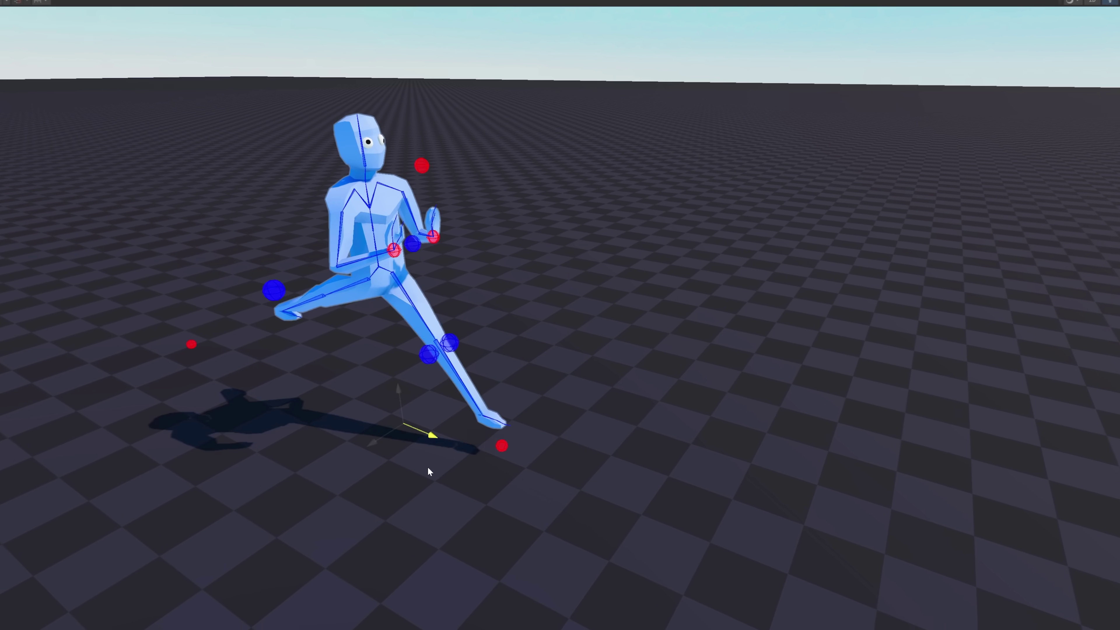
pyautogui.moveTo(428, 468); pyautogui.dragTo(551, 449)
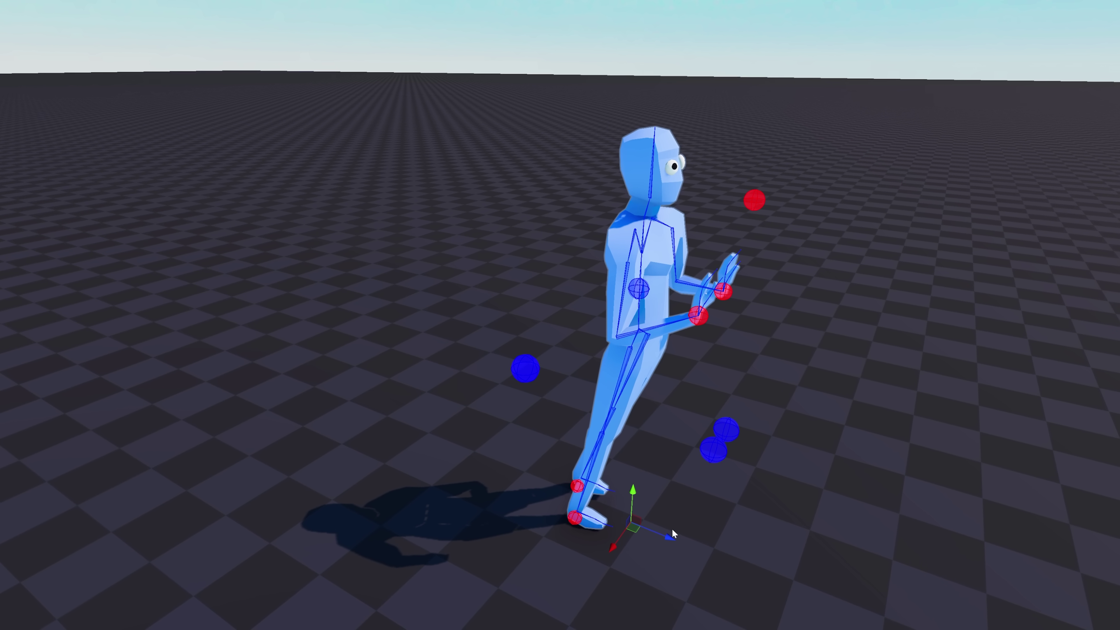
pyautogui.moveTo(672, 529); pyautogui.dragTo(700, 552)
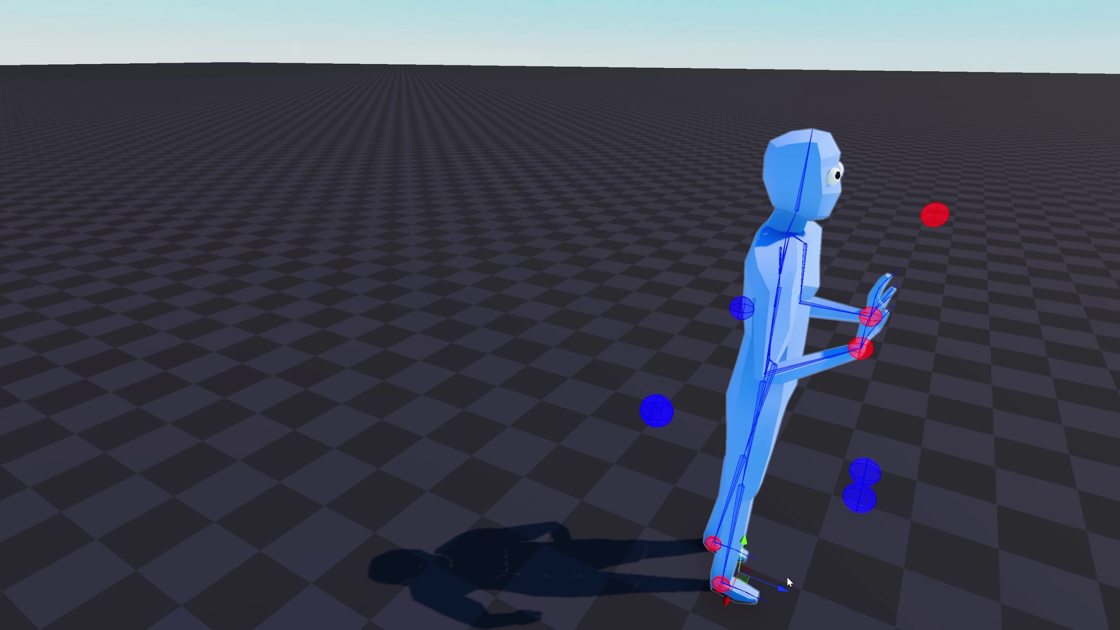
pyautogui.moveTo(791, 581); pyautogui.dragTo(710, 541, button='right')
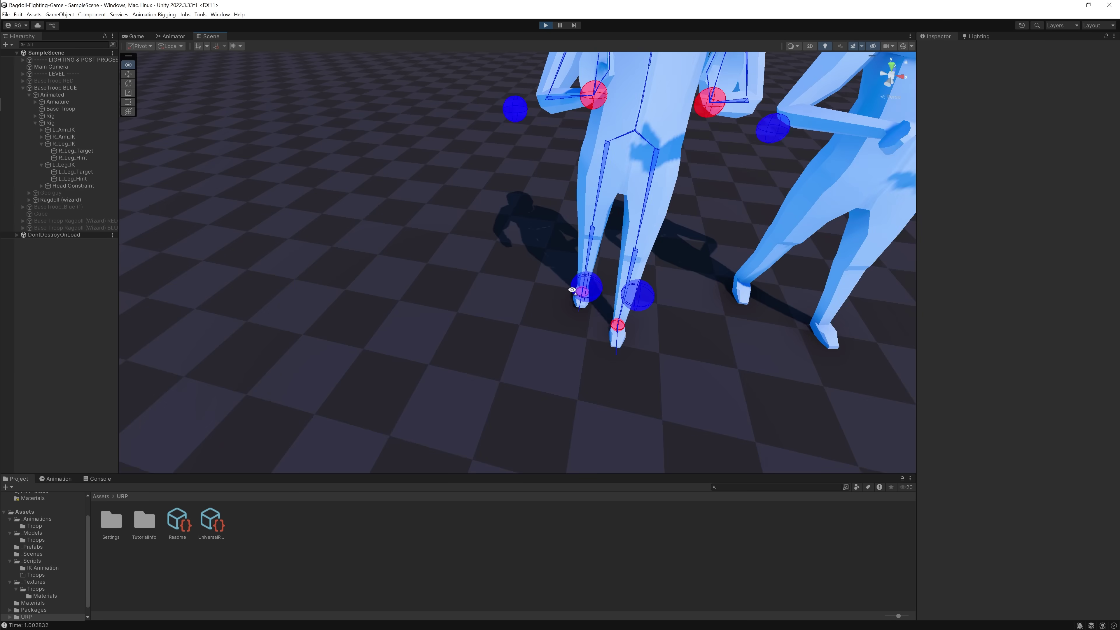
# - Move the Animated object forward next to the active ragdoll and compare both figures' walking poses
pyautogui.moveTo(574, 292); pyautogui.dragTo(559, 254, button='right')
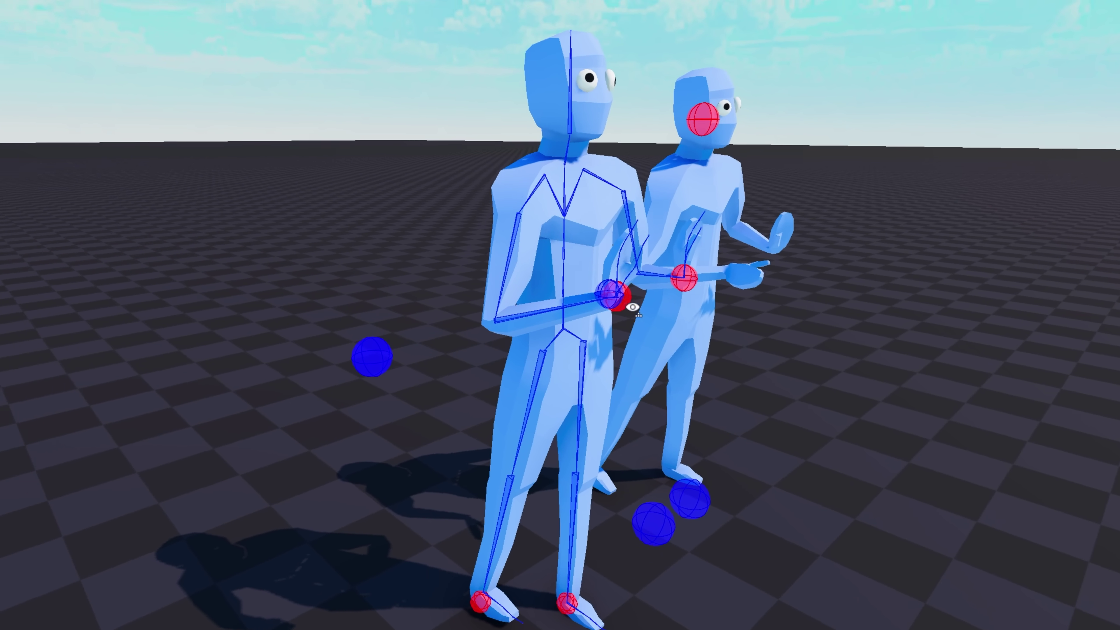
pyautogui.keyDown('alt'); pyautogui.moveTo(632, 307); pyautogui.dragTo(654, 387); pyautogui.keyUp('alt')
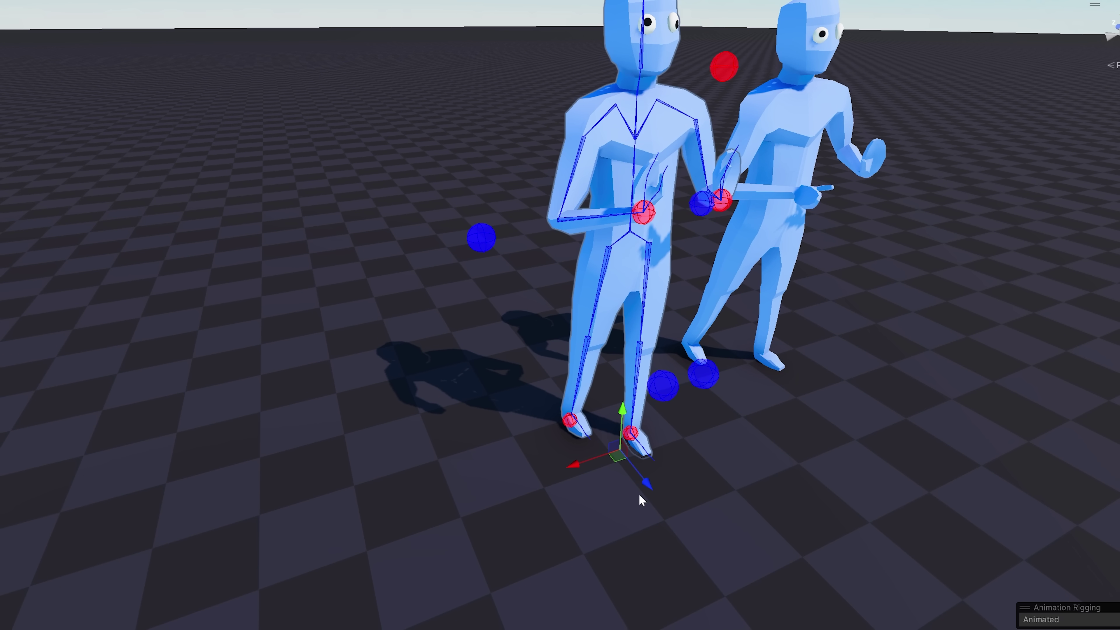
pyautogui.moveTo(643, 490)
pyautogui.mouseDown()
pyautogui.moveTo(699, 507)
pyautogui.moveTo(635, 474)
pyautogui.moveTo(654, 509)
pyautogui.mouseUp()
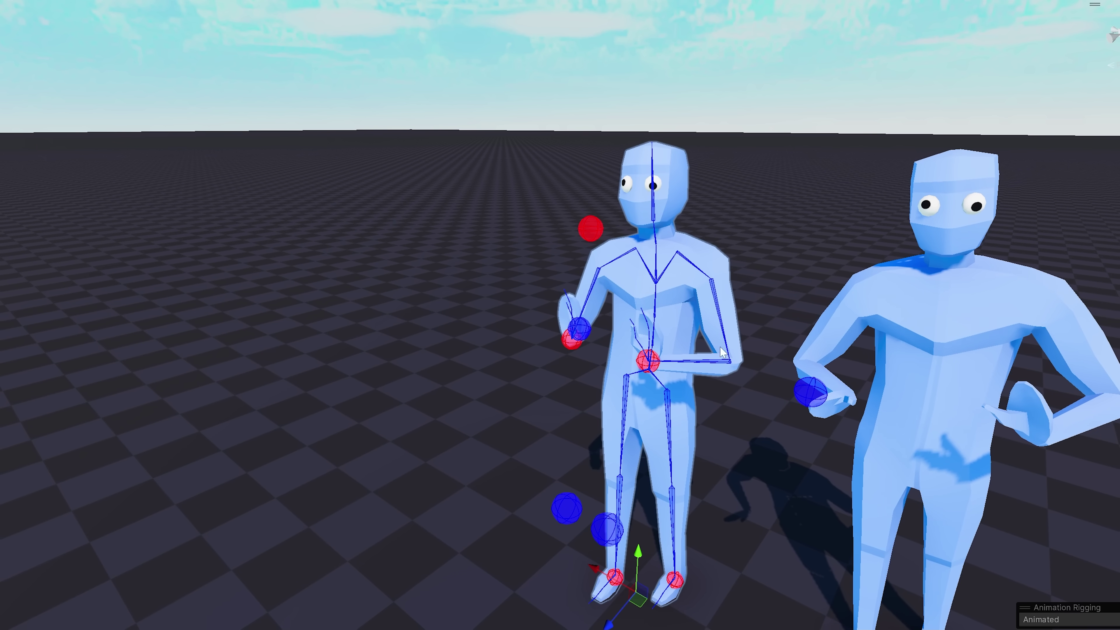
pyautogui.keyDown('alt'); pyautogui.moveTo(618, 387); pyautogui.dragTo(768, 391); pyautogui.keyUp('alt')
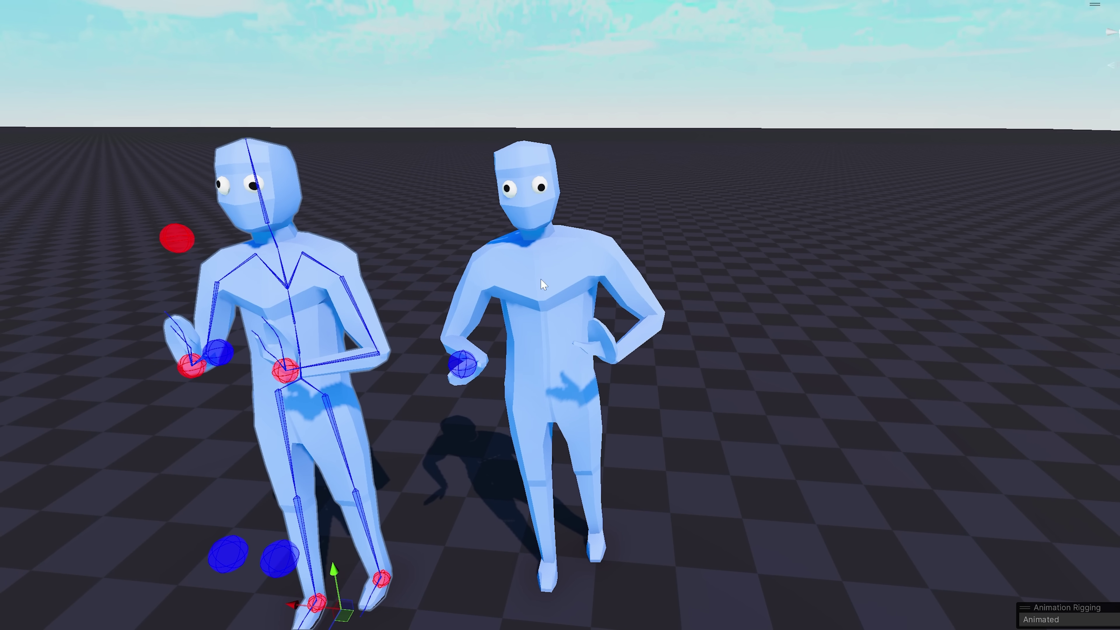
pyautogui.keyDown('alt'); pyautogui.moveTo(575, 330); pyautogui.dragTo(588, 364); pyautogui.keyUp('alt')
# - Reposition the animated figure's left arm target sideways in front of the chest, and shift the Animated object across the ground plane
pyautogui.click(477, 317)
pyautogui.moveTo(487, 317); pyautogui.dragTo(516, 322)
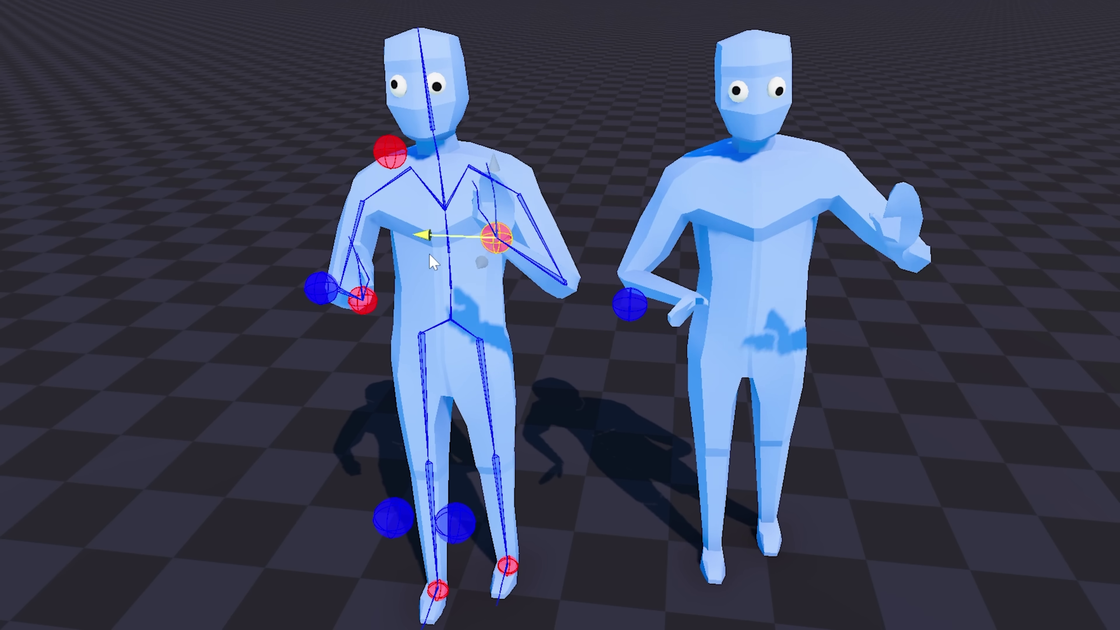
pyautogui.moveTo(430, 255); pyautogui.dragTo(422, 261)
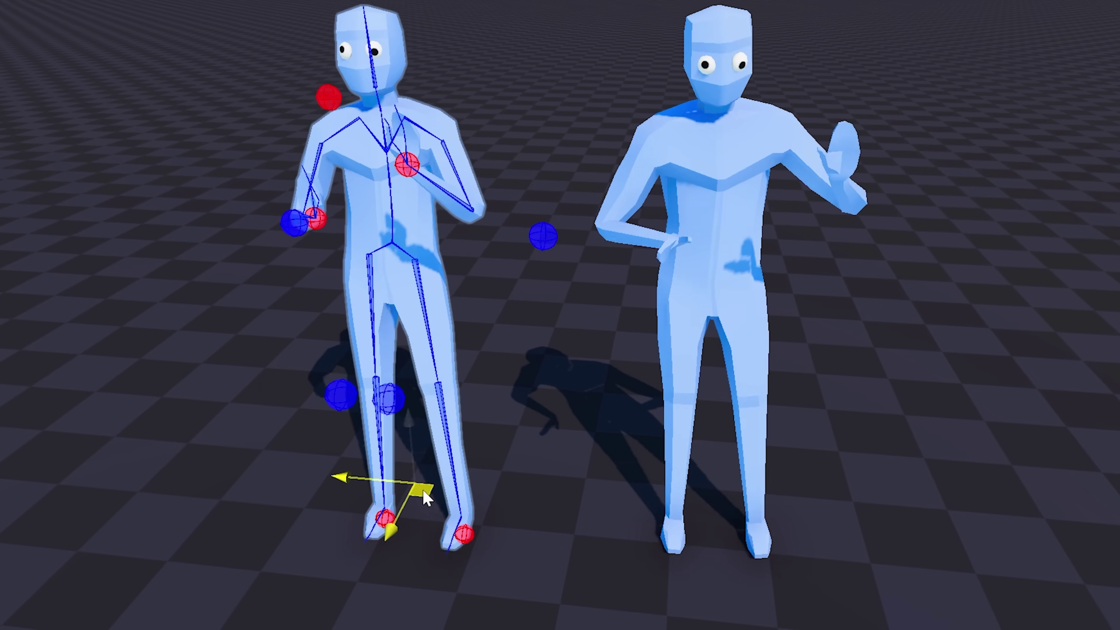
pyautogui.moveTo(423, 491)
pyautogui.mouseDown()
pyautogui.moveTo(378, 509)
pyautogui.moveTo(520, 498)
pyautogui.moveTo(404, 498)
pyautogui.moveTo(413, 568)
pyautogui.moveTo(388, 571)
pyautogui.moveTo(370, 514)
pyautogui.moveTo(415, 505)
pyautogui.mouseUp()
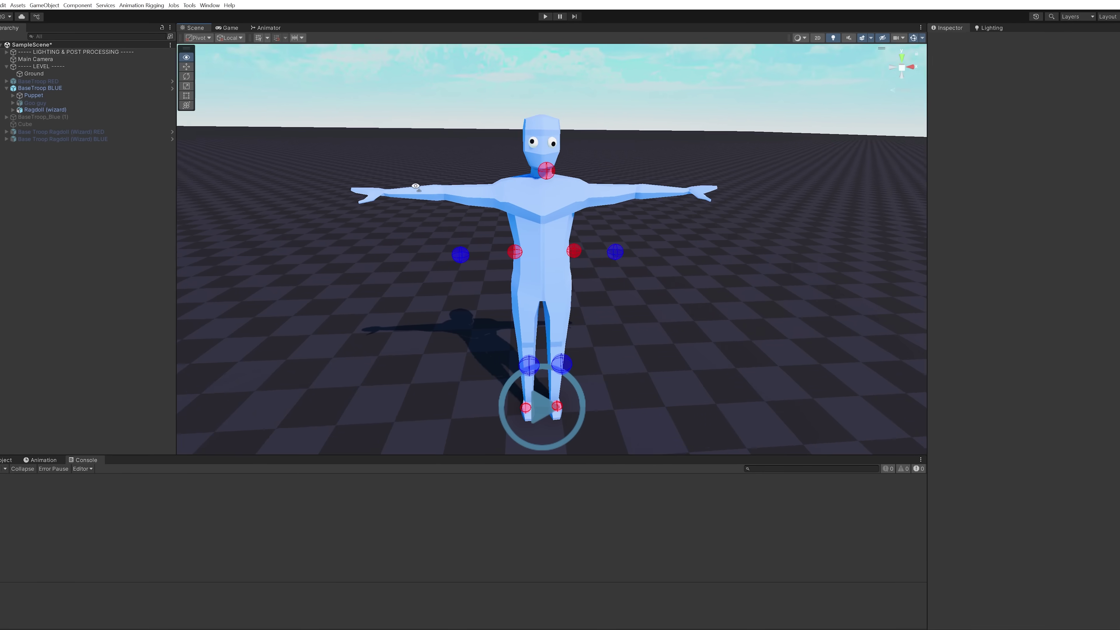
pyautogui.keyDown('alt'); pyautogui.moveTo(406, 174); pyautogui.dragTo(550, 285); pyautogui.keyUp('alt')
pyautogui.scroll(-3, 492, 338)
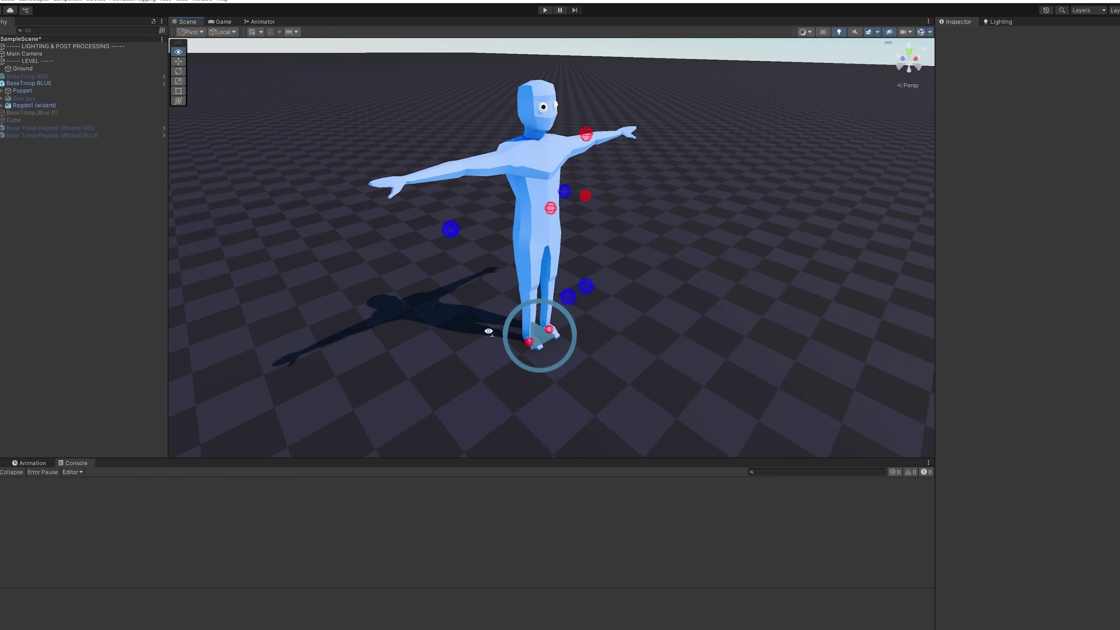
pyautogui.keyDown('alt'); pyautogui.moveTo(489, 331); pyautogui.dragTo(475, 323); pyautogui.keyUp('alt')
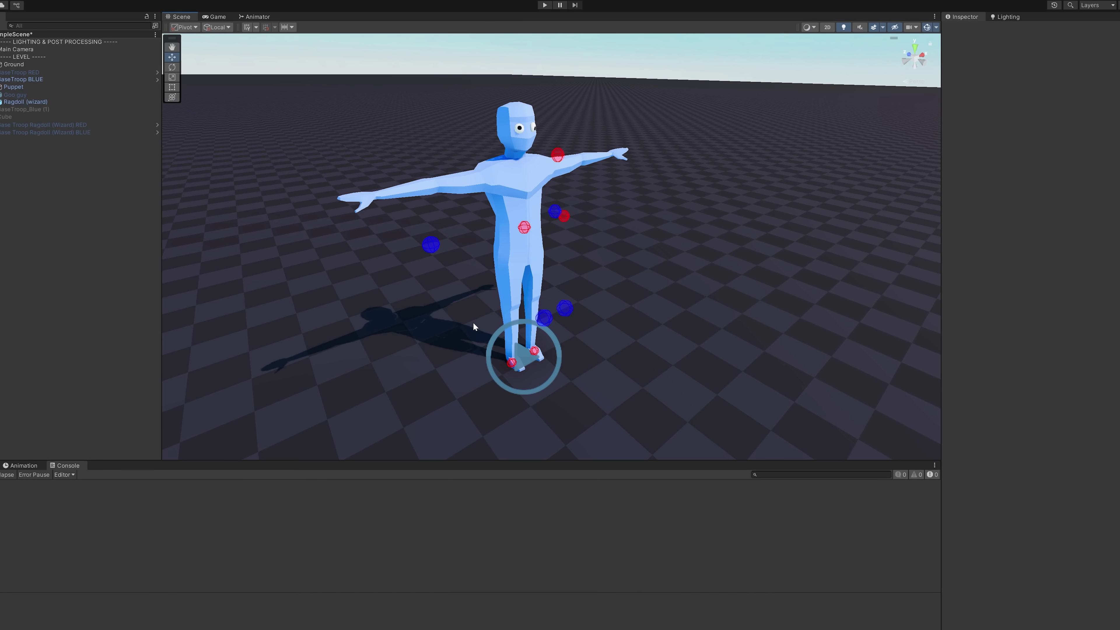
# - Run the scene and push the cube close to the front of the character to test its balance
pyautogui.click(544, 6)
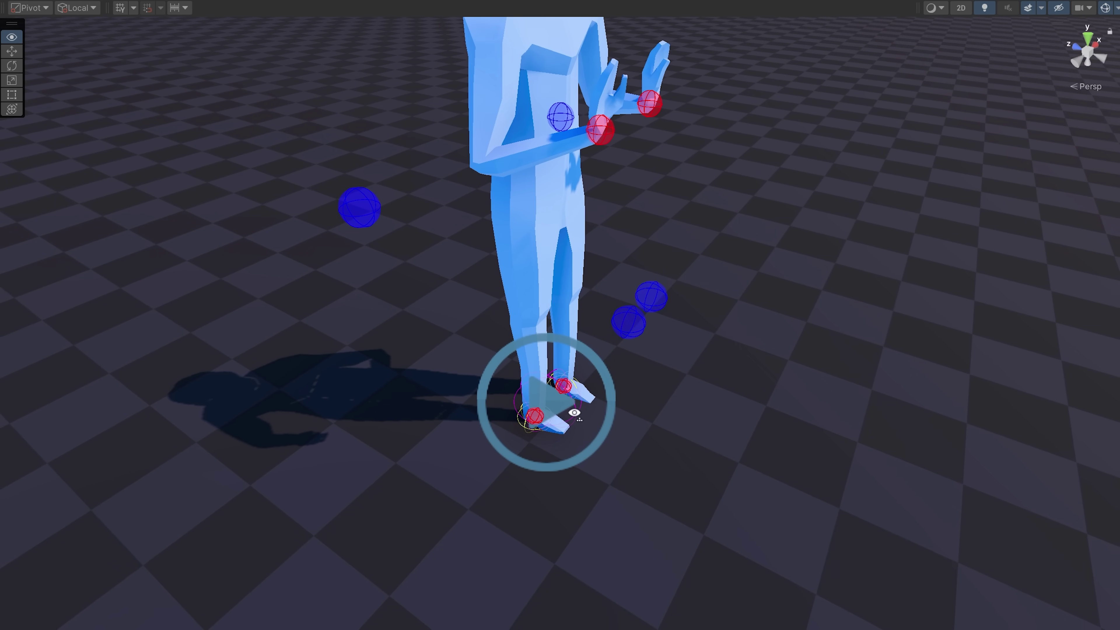
pyautogui.moveTo(575, 413); pyautogui.dragTo(724, 376, button='right')
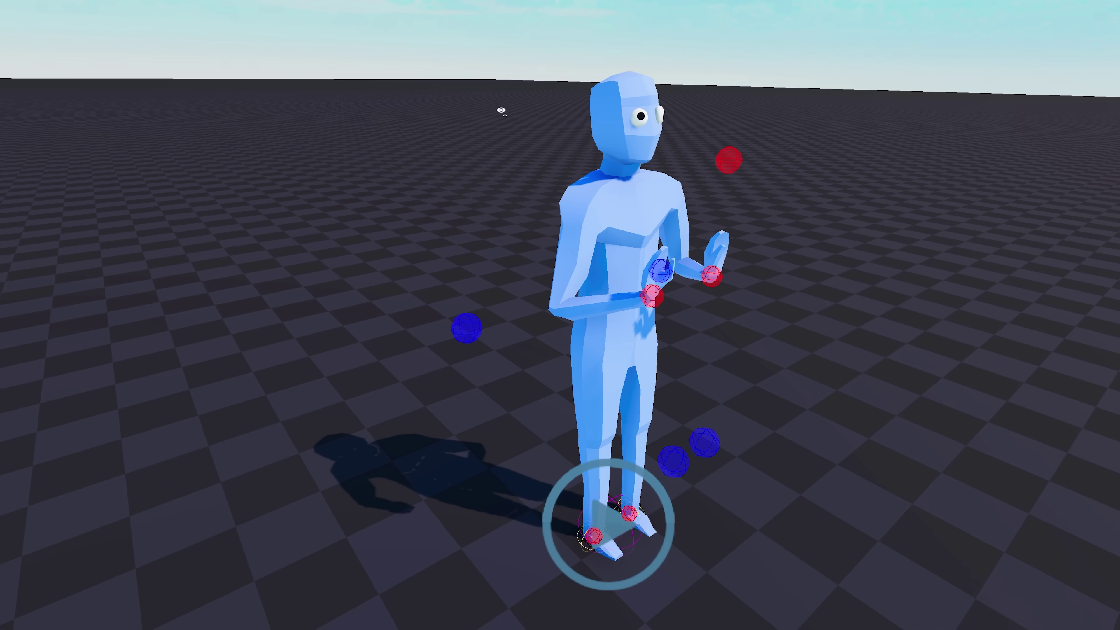
pyautogui.moveTo(500, 110); pyautogui.dragTo(897, 206, button='right')
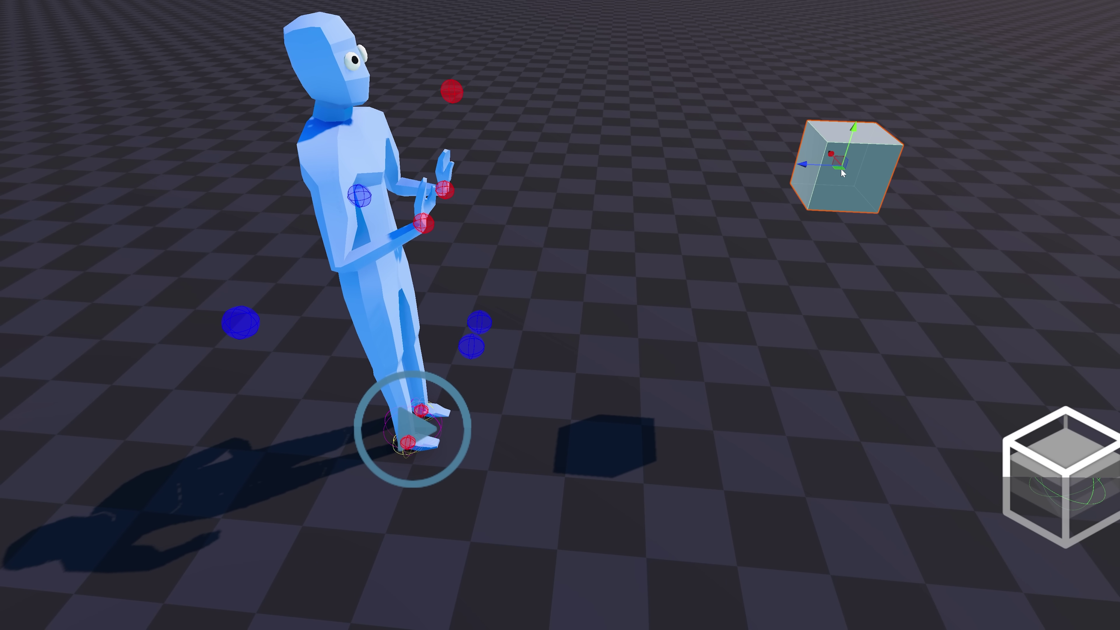
pyautogui.moveTo(843, 173); pyautogui.dragTo(569, 197)
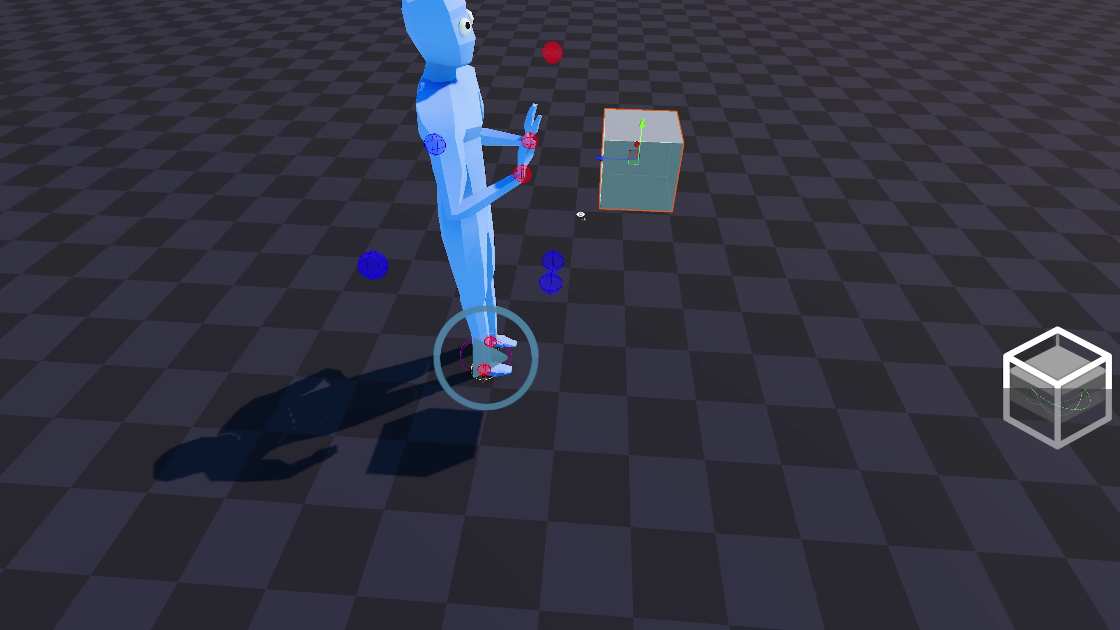
pyautogui.moveTo(581, 215); pyautogui.dragTo(575, 212, button='right')
pyautogui.moveTo(664, 176); pyautogui.dragTo(593, 218)
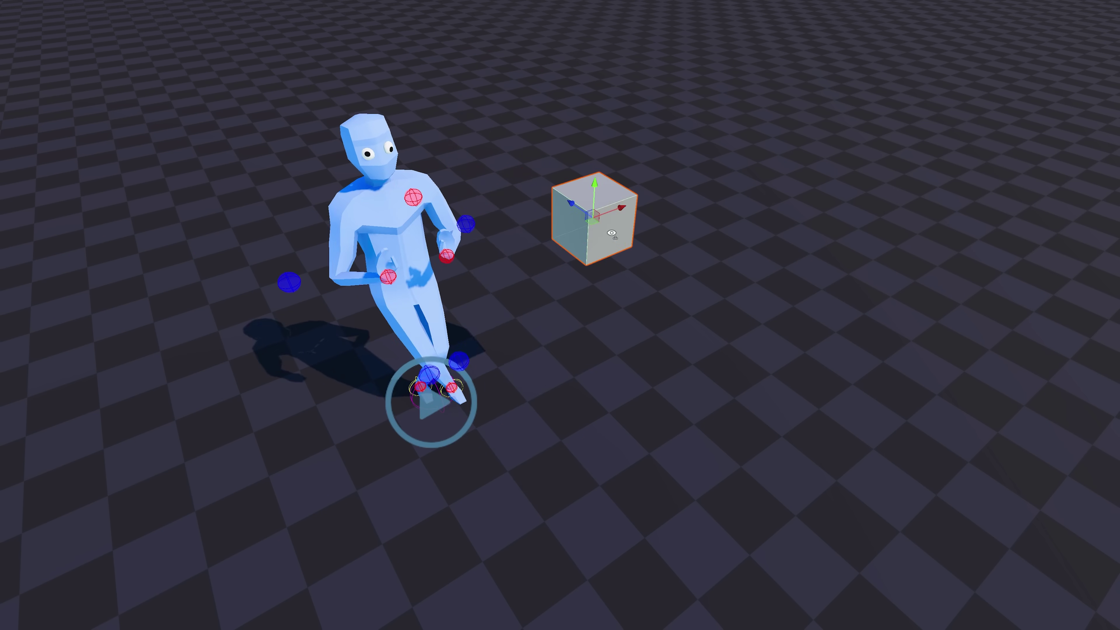
# - Check the character's crossed feet up close, and move the cube around behind its back
pyautogui.moveTo(612, 233); pyautogui.dragTo(546, 180, button='right')
pyautogui.press('w')
pyautogui.press('s')
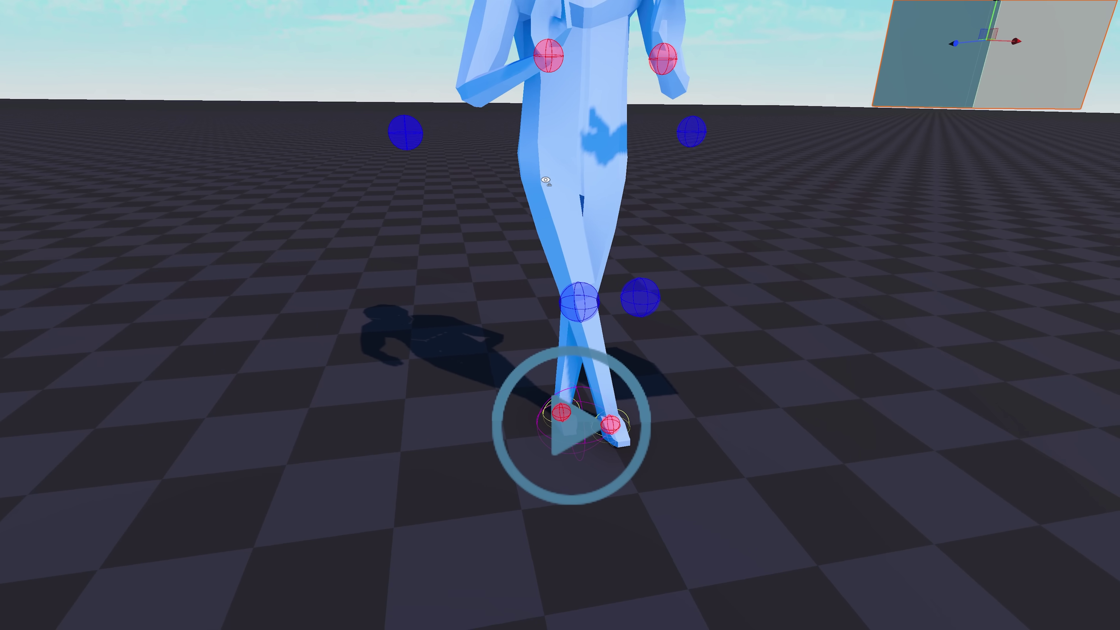
pyautogui.keyDown('alt'); pyautogui.moveTo(545, 181); pyautogui.dragTo(570, 234); pyautogui.keyUp('alt')
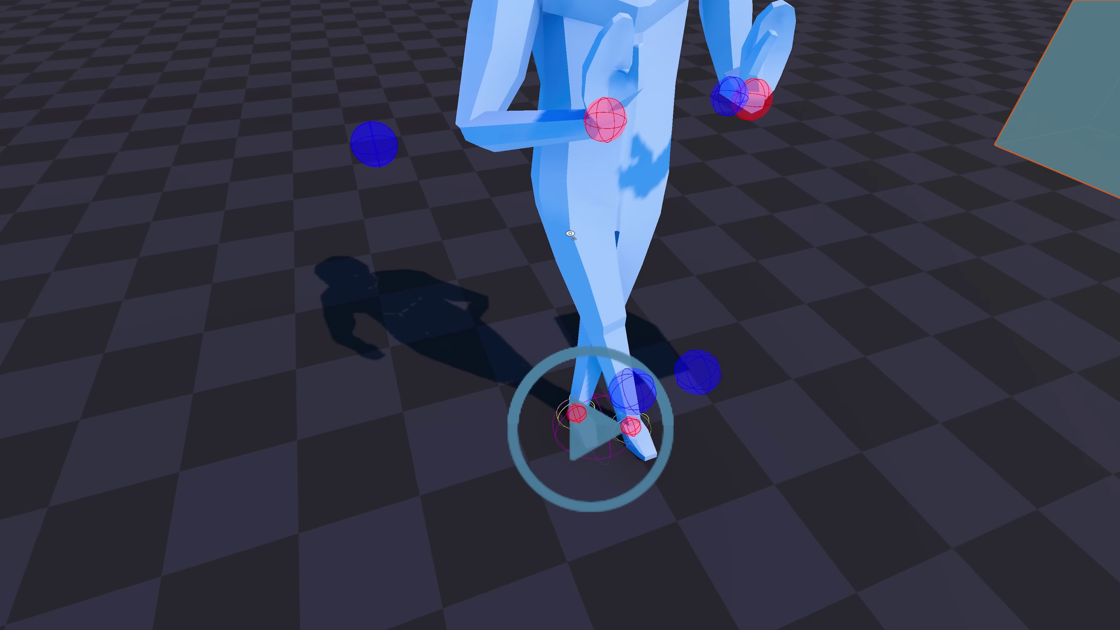
pyautogui.moveTo(570, 234); pyautogui.dragTo(723, 207, button='right')
pyautogui.moveTo(675, 102); pyautogui.dragTo(328, 93)
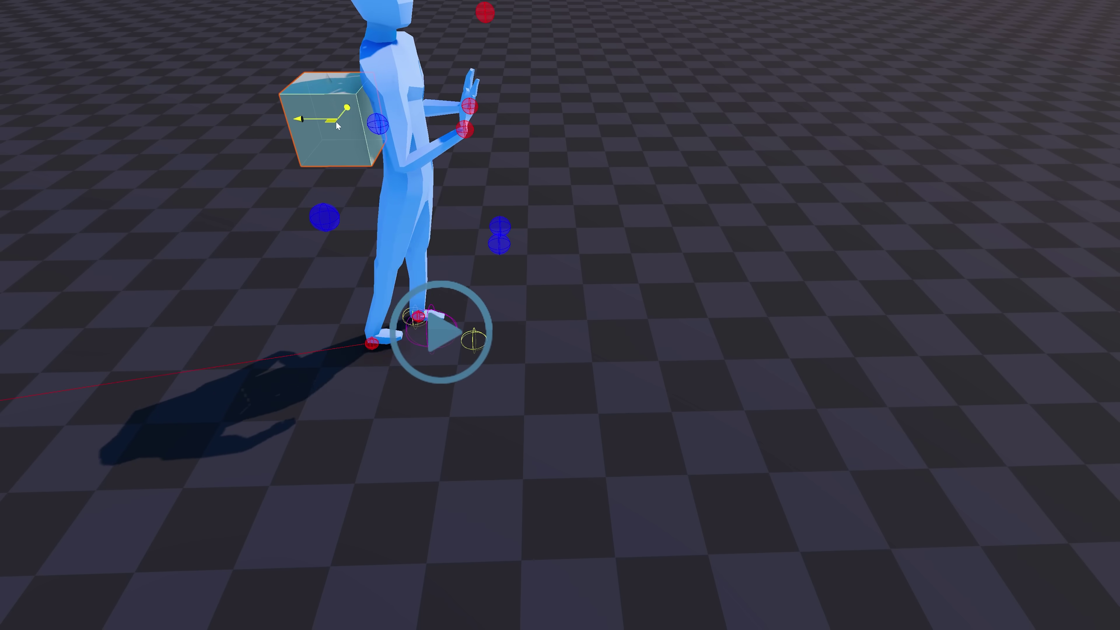
pyautogui.moveTo(336, 122); pyautogui.dragTo(370, 189)
pyautogui.scroll(-3, 485, 230)
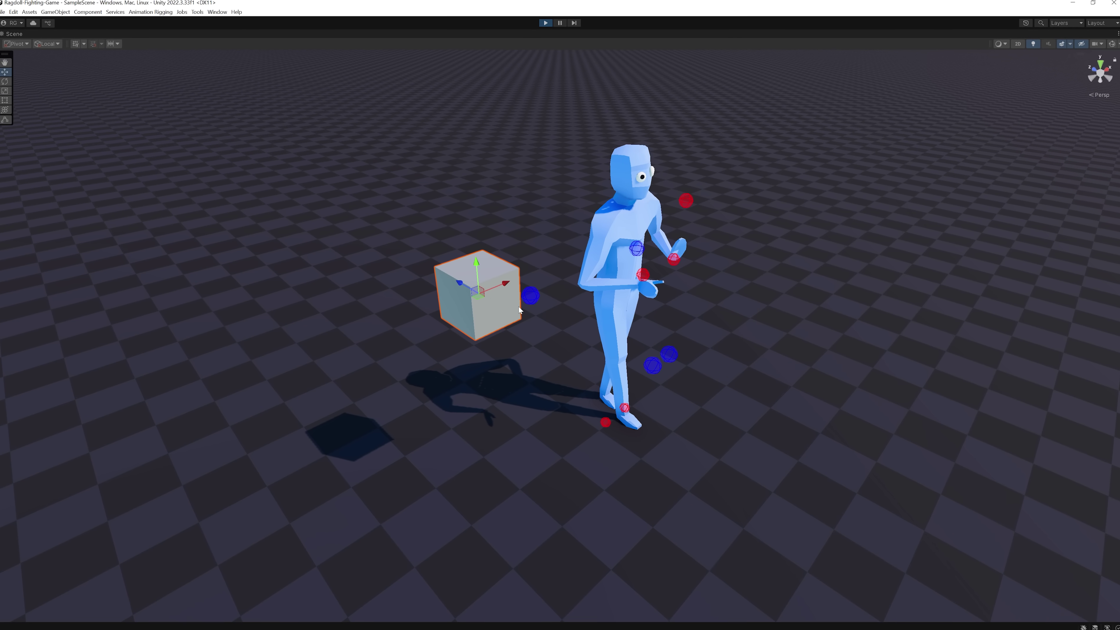
# - Shift the cube across the ground plane behind the character and push it toward the upper back
pyautogui.keyDown('alt'); pyautogui.moveTo(520, 311); pyautogui.dragTo(557, 326); pyautogui.keyUp('alt')
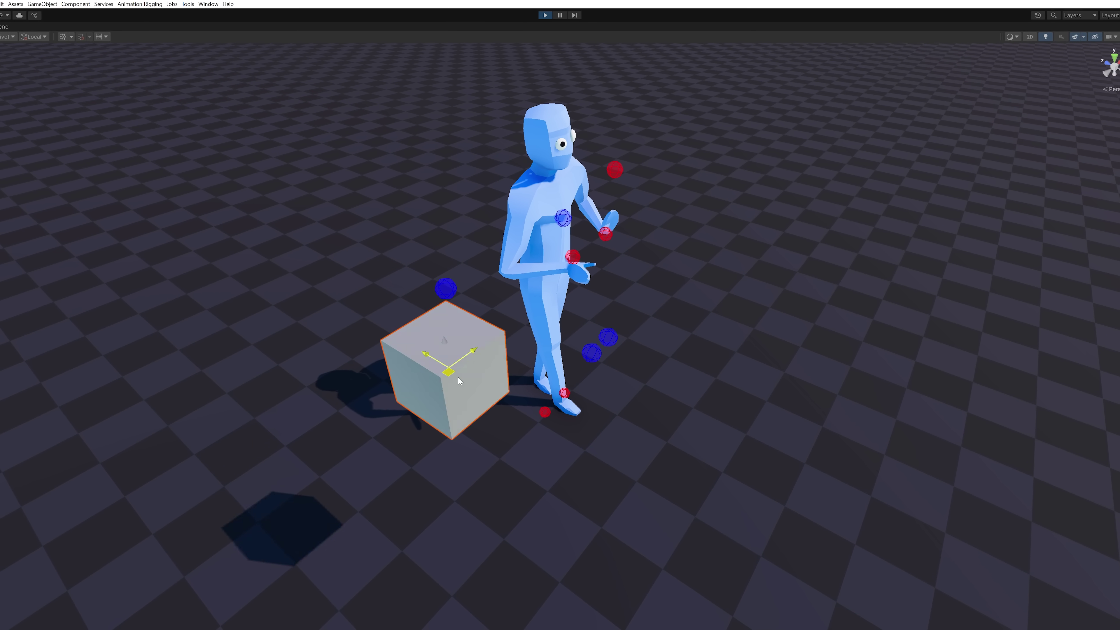
pyautogui.moveTo(458, 376); pyautogui.dragTo(504, 145)
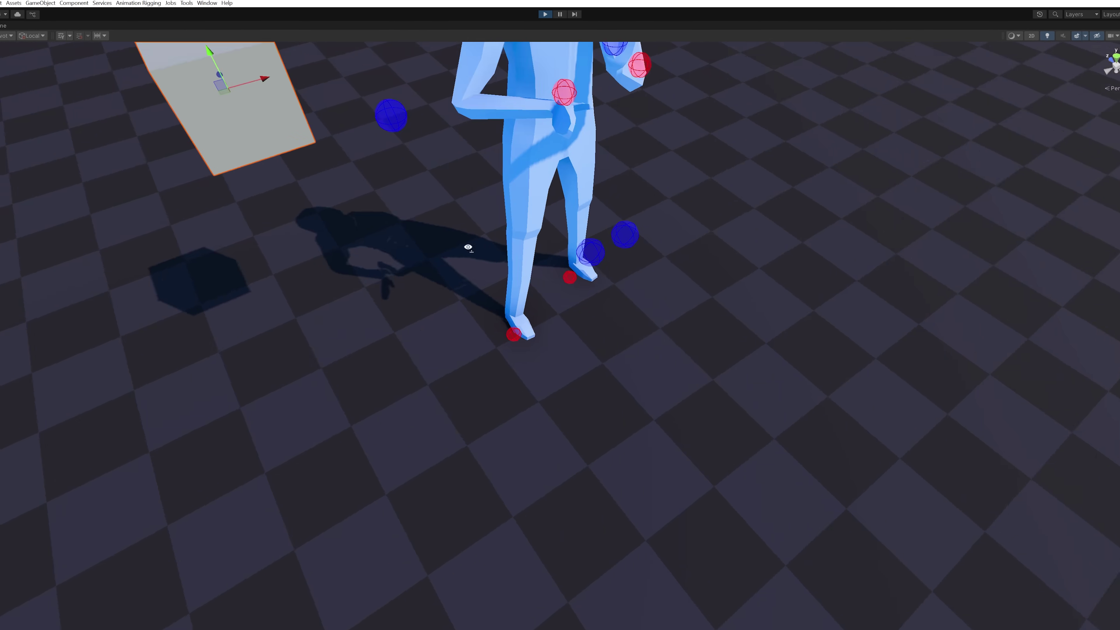
pyautogui.keyDown('alt'); pyautogui.moveTo(468, 247); pyautogui.dragTo(366, 216); pyautogui.keyUp('alt')
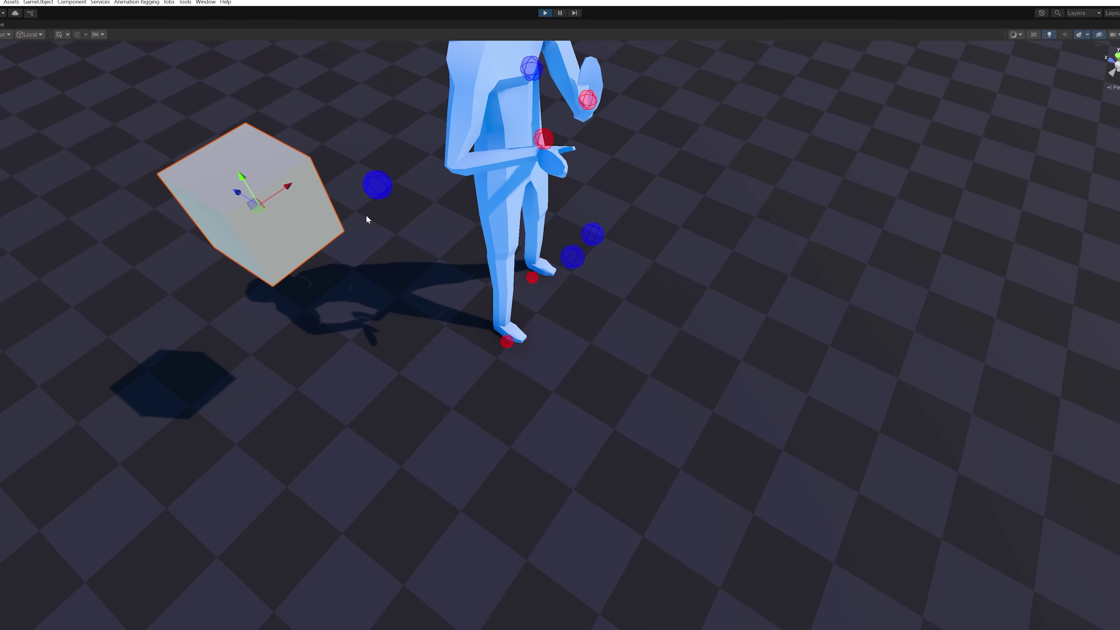
pyautogui.moveTo(261, 211); pyautogui.dragTo(492, 84)
# - Shove the cube against the character's back and carry it through to the open space in front
pyautogui.moveTo(498, 106); pyautogui.dragTo(483, 95, button='right')
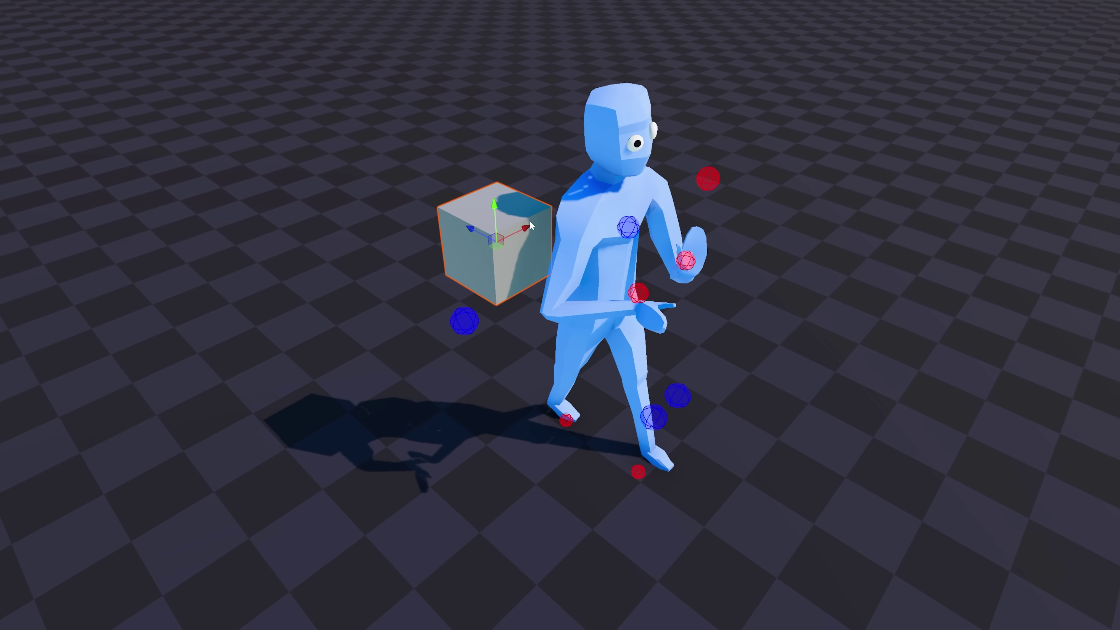
pyautogui.moveTo(497, 246); pyautogui.dragTo(497, 243)
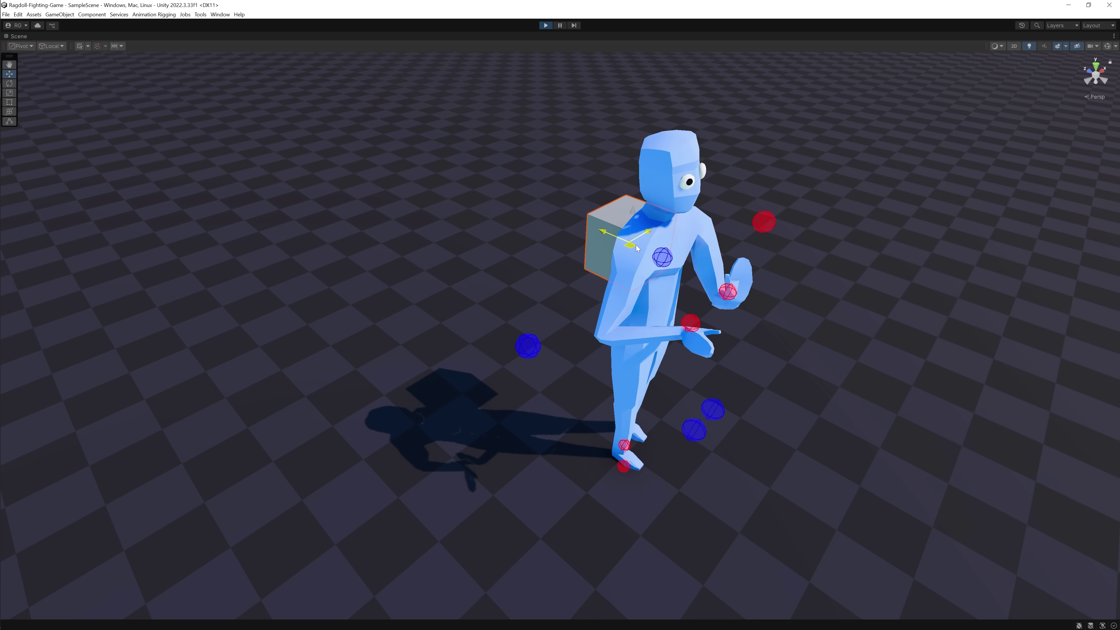
pyautogui.moveTo(632, 250); pyautogui.dragTo(745, 252)
pyautogui.moveTo(746, 238); pyautogui.dragTo(704, 204, button='right')
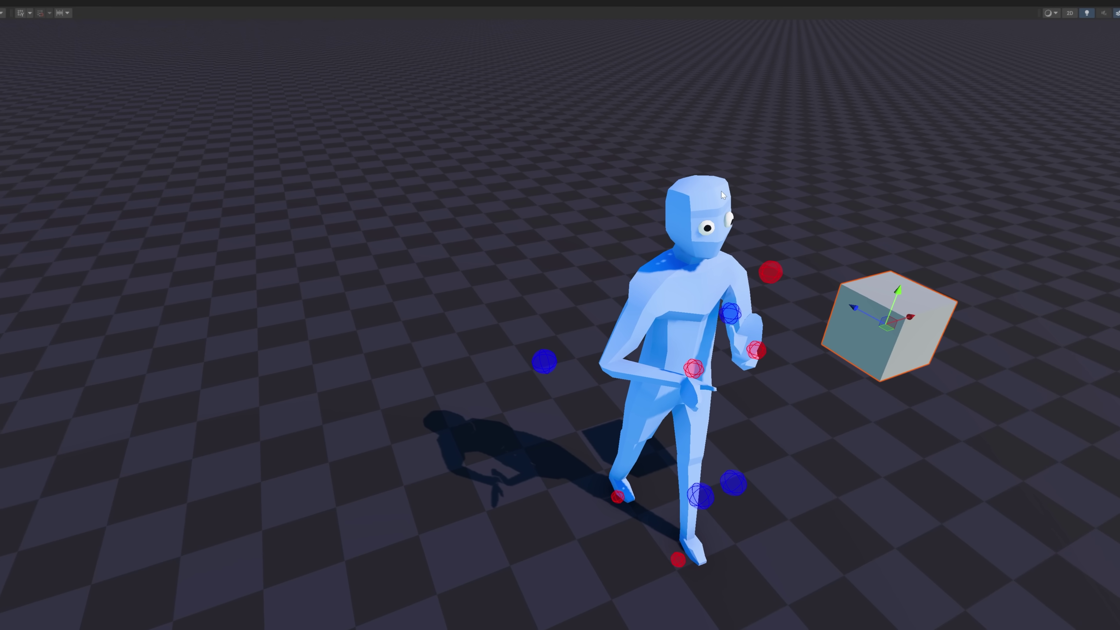
pyautogui.moveTo(693, 169); pyautogui.dragTo(636, 230, button='right')
# - Move R_Arm_Target forward in front of the torso, and swing the cube against the character's right arm
pyautogui.click(521, 292)
pyautogui.moveTo(522, 292); pyautogui.dragTo(615, 299, button='right')
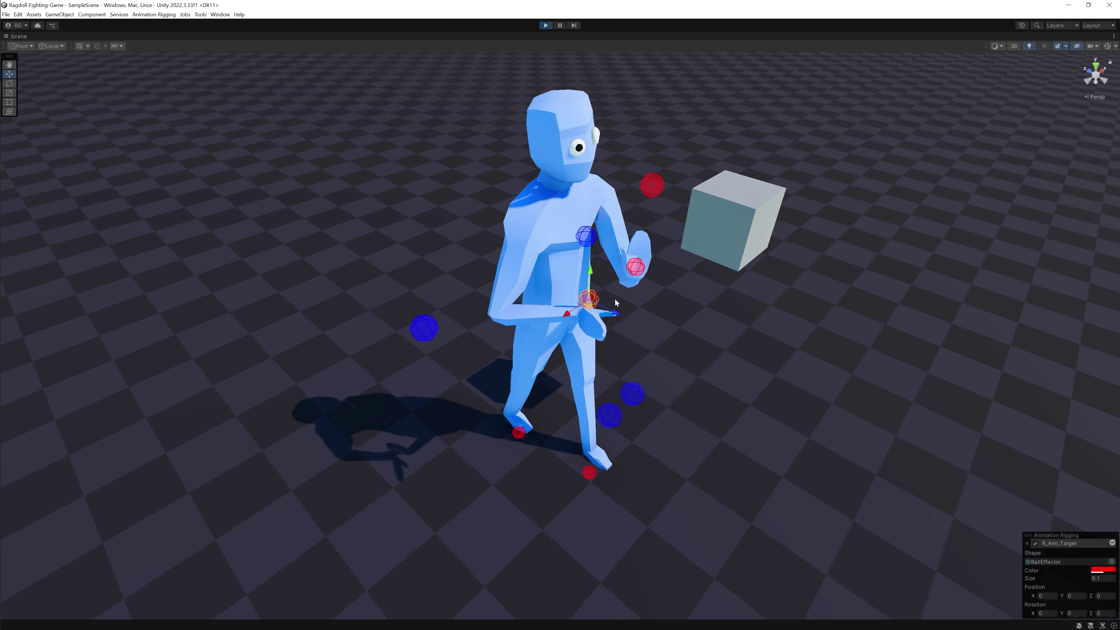
pyautogui.moveTo(616, 311); pyautogui.dragTo(762, 340)
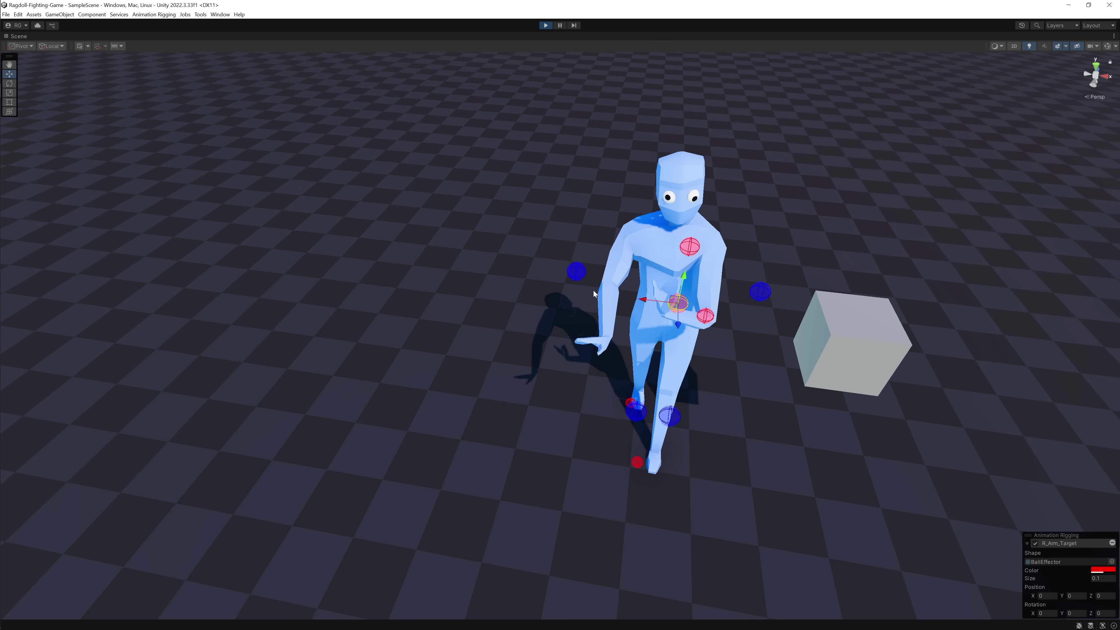
pyautogui.moveTo(593, 291); pyautogui.dragTo(602, 297, button='right')
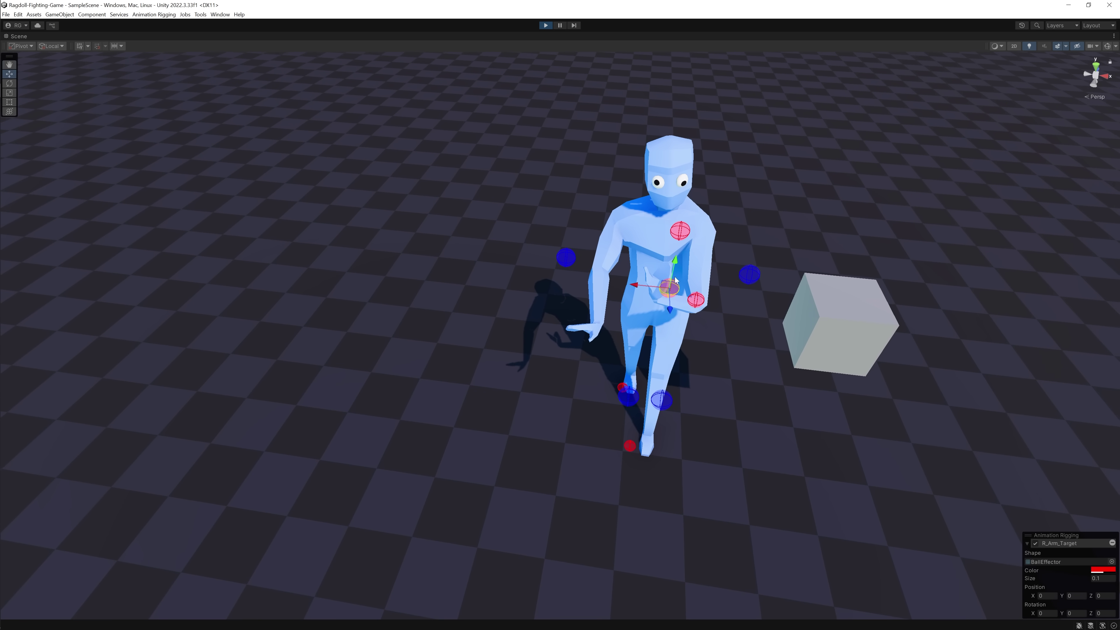
pyautogui.click(837, 328)
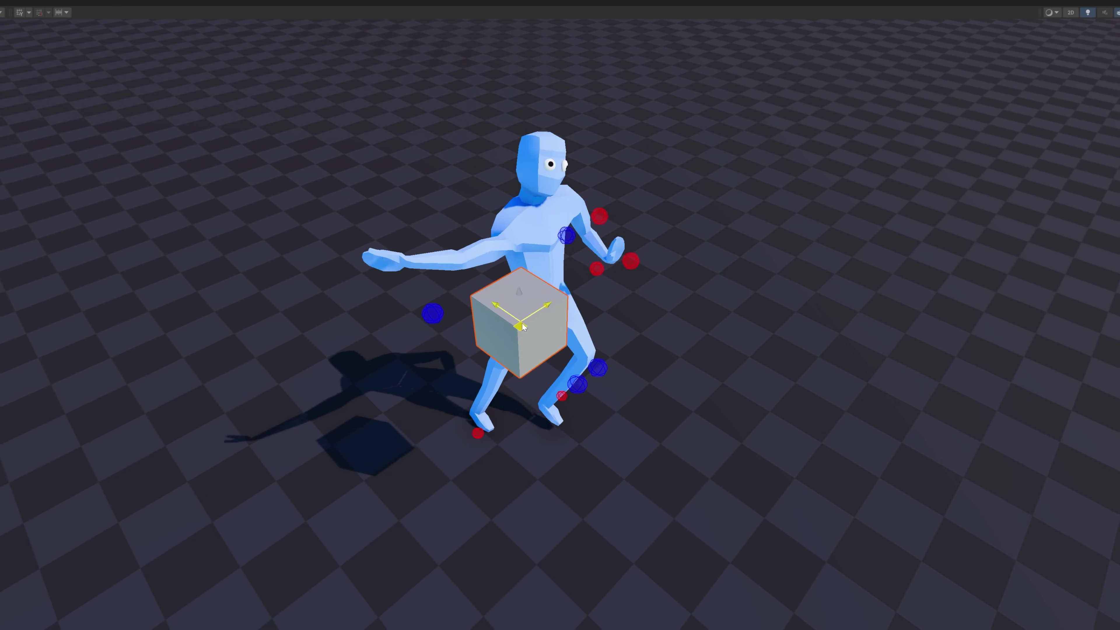
pyautogui.moveTo(530, 324); pyautogui.dragTo(607, 156)
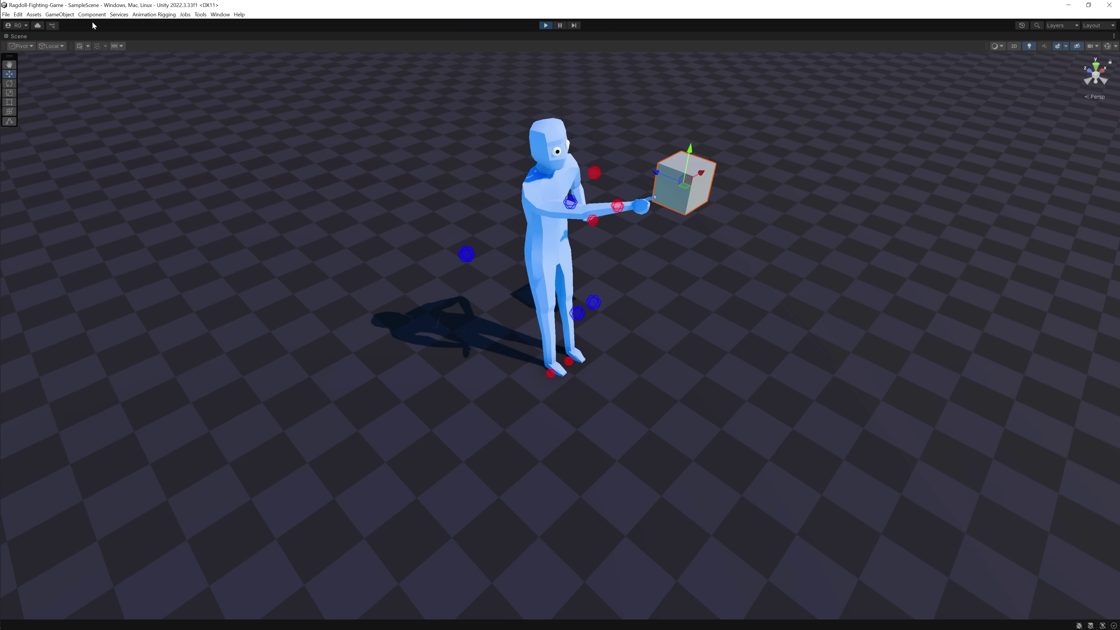
# - Restore the full editor layout and add a Nav Mesh Agent component to BaseTroop BLUE
pyautogui.doubleClick(29, 35)
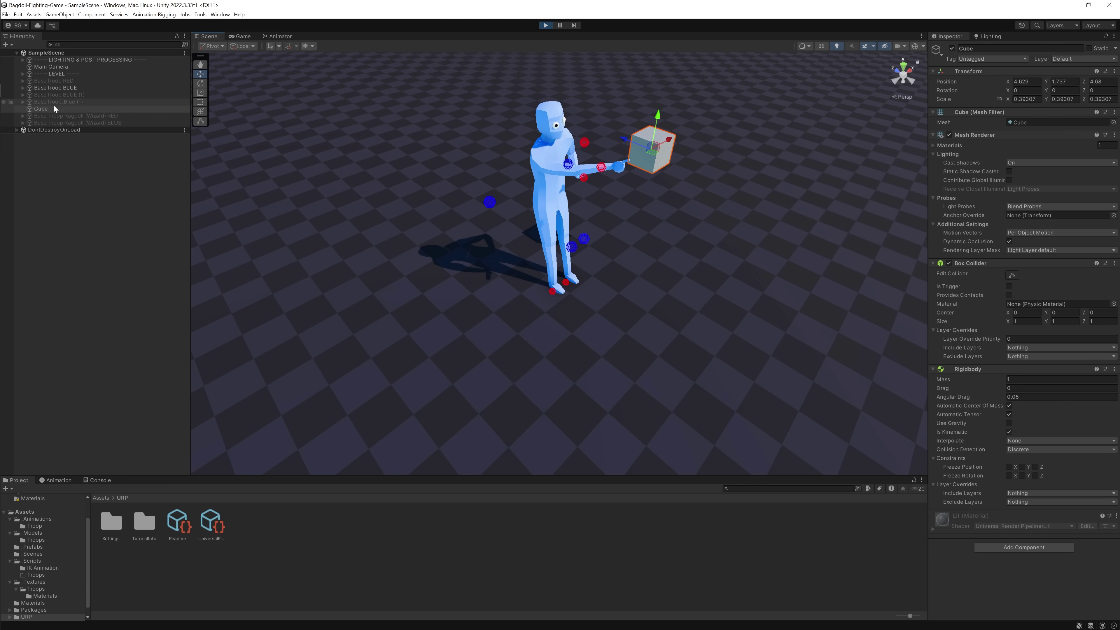
pyautogui.click(24, 87)
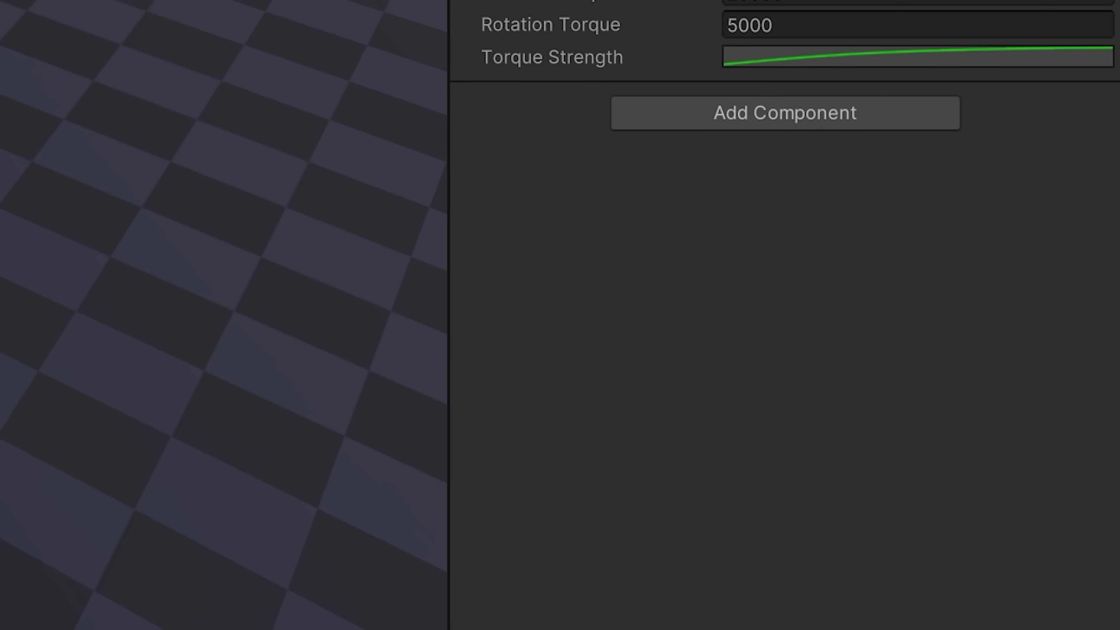
pyautogui.click(842, 124)
pyautogui.click(723, 223)
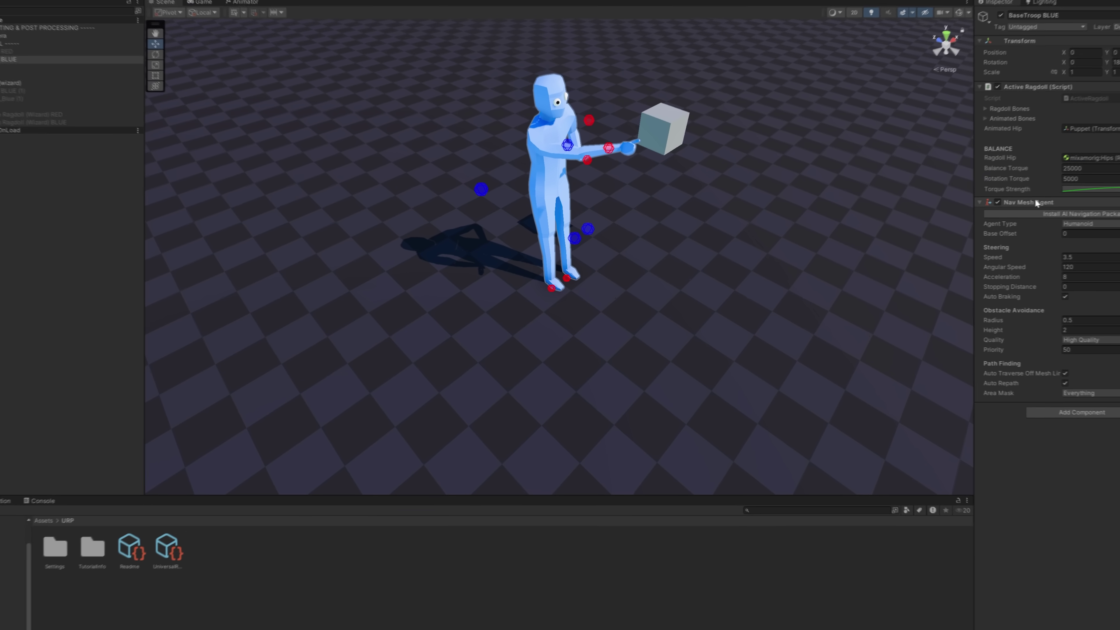
# - Examine the running ragdoll's body and leg pose from the side, up close and from the front
pyautogui.moveTo(583, 178); pyautogui.dragTo(582, 163, button='right')
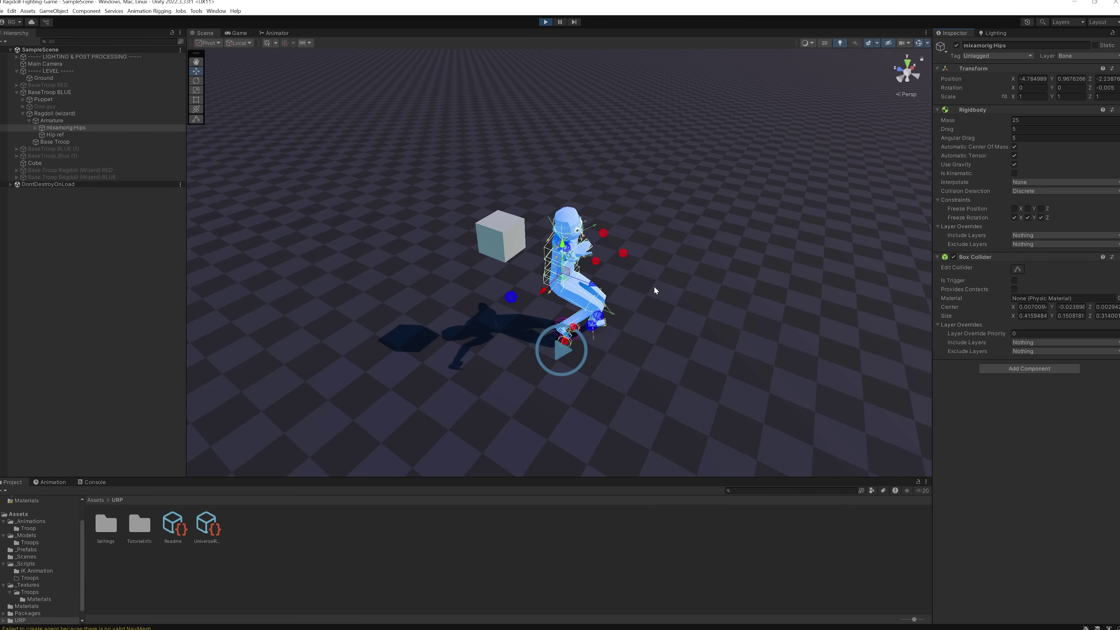
pyautogui.press('w')
pyautogui.moveTo(551, 230); pyautogui.dragTo(499, 233, button='right')
pyautogui.press('w')
pyautogui.press('d')
pyautogui.keyDown('alt'); pyautogui.moveTo(498, 233); pyautogui.dragTo(550, 234); pyautogui.keyUp('alt')
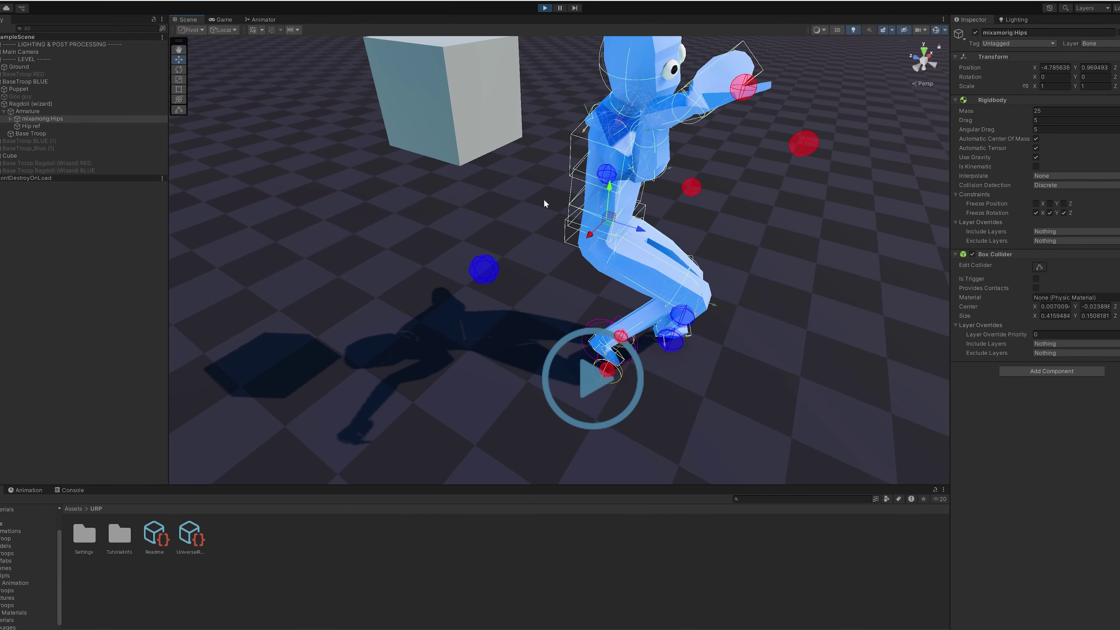
pyautogui.press('s')
pyautogui.moveTo(544, 201); pyautogui.dragTo(445, 145, button='right')
pyautogui.press('d')
pyautogui.press('w')
pyautogui.keyDown('alt'); pyautogui.moveTo(444, 145); pyautogui.dragTo(437, 216); pyautogui.keyUp('alt')
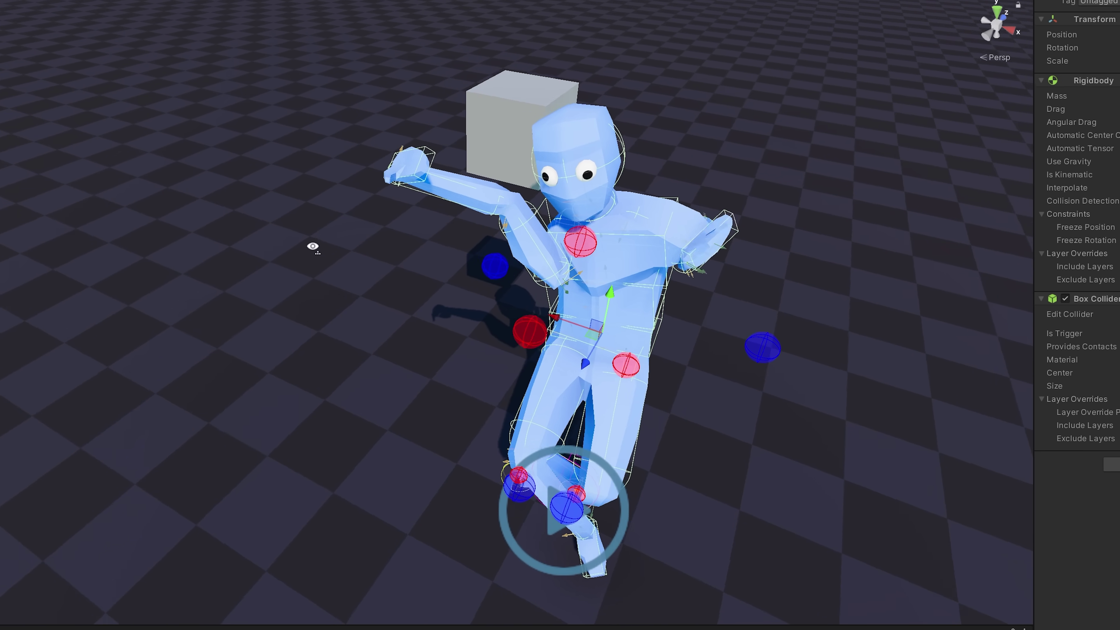
pyautogui.press('a')
pyautogui.moveTo(313, 246); pyautogui.dragTo(476, 281, button='right')
pyautogui.press('s')
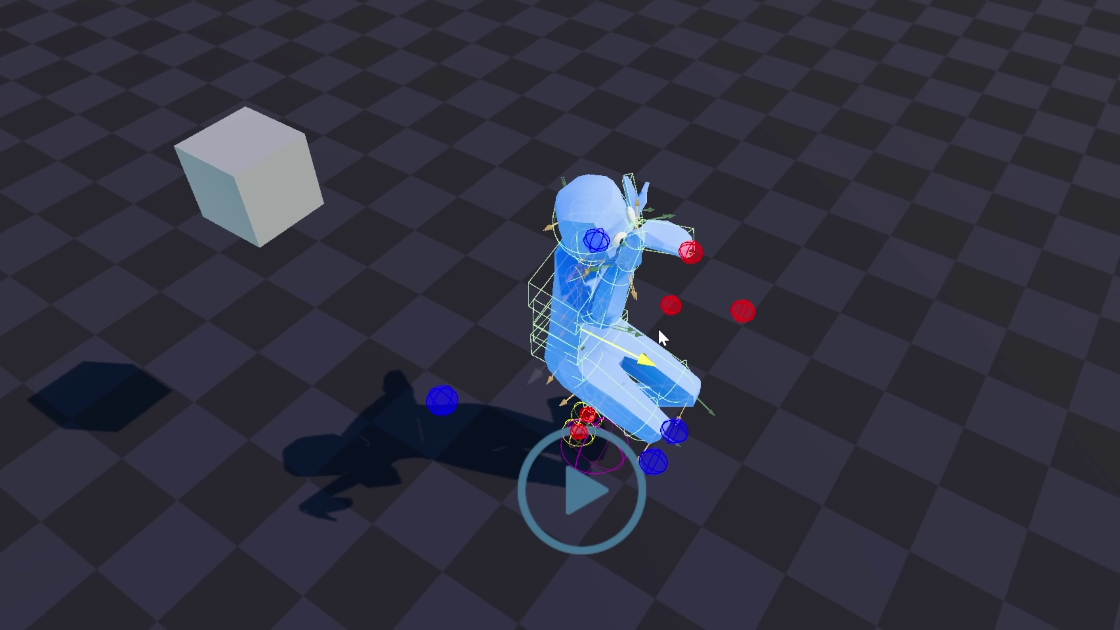
# - Pull the ragdoll's mixamorig:Hips forward along the Z axis in two moves to test how the legs step
pyautogui.moveTo(658, 330); pyautogui.dragTo(718, 348)
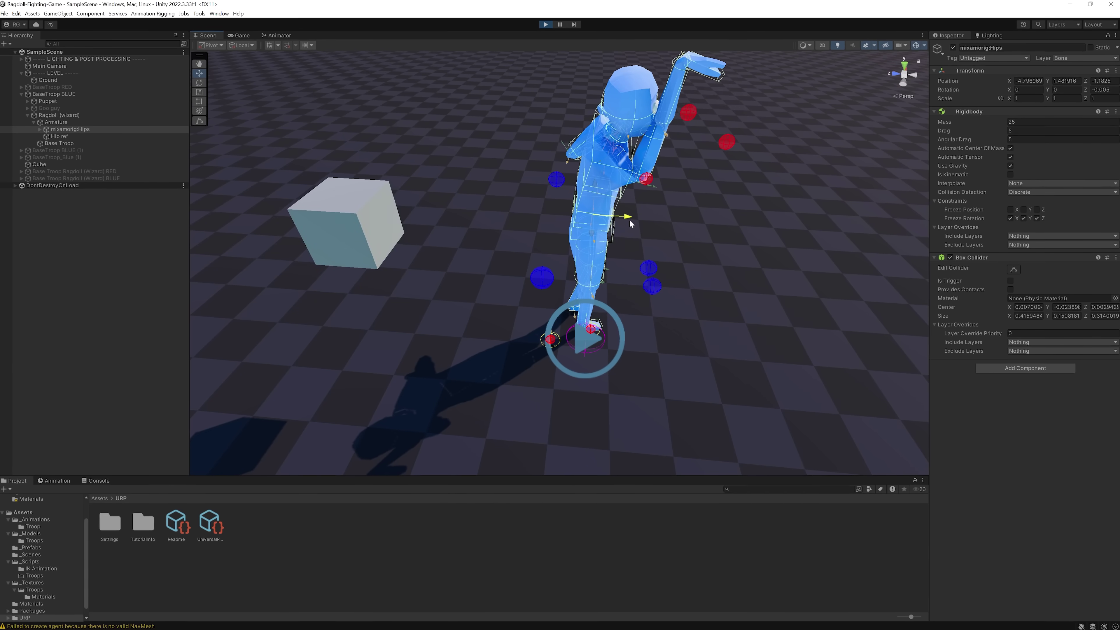
pyautogui.moveTo(629, 220); pyautogui.dragTo(699, 220)
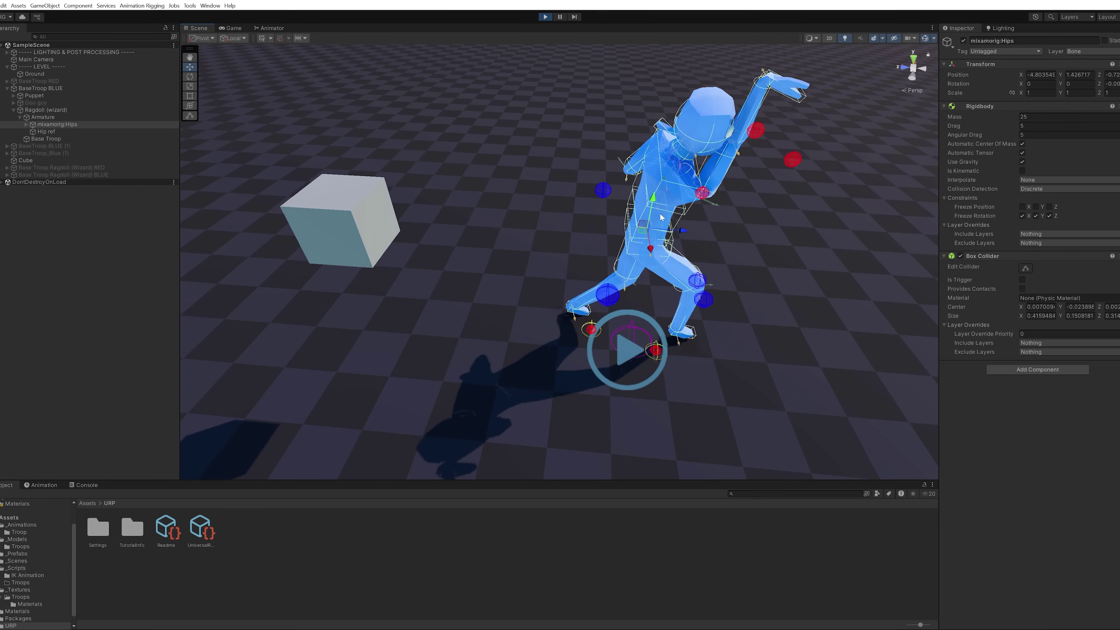
pyautogui.moveTo(596, 212); pyautogui.dragTo(581, 205, button='right')
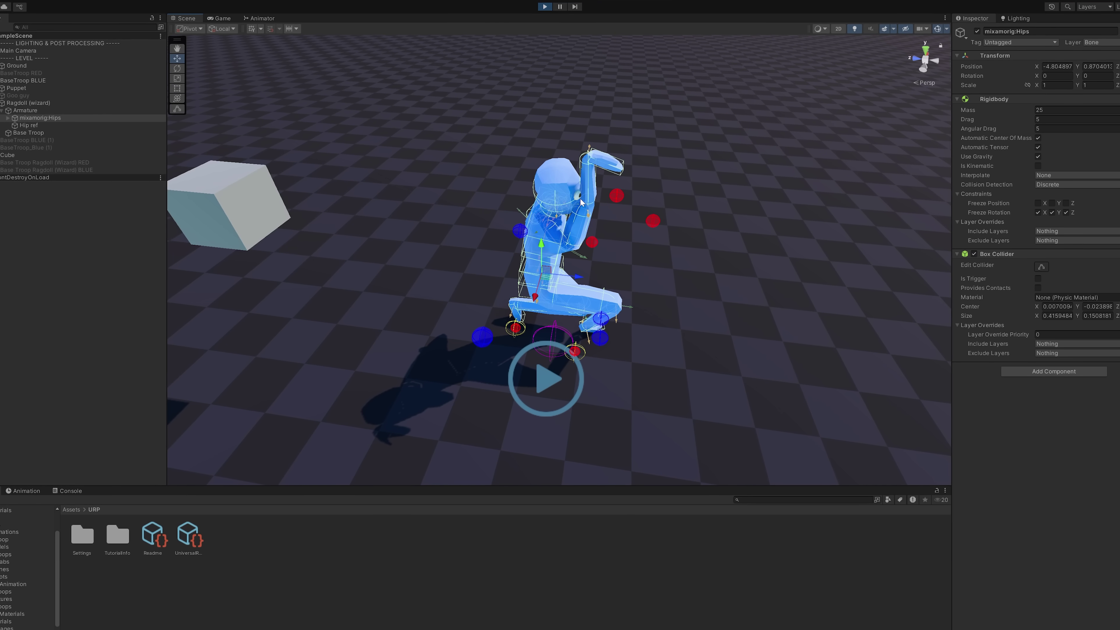
pyautogui.moveTo(600, 180); pyautogui.dragTo(613, 171, button='right')
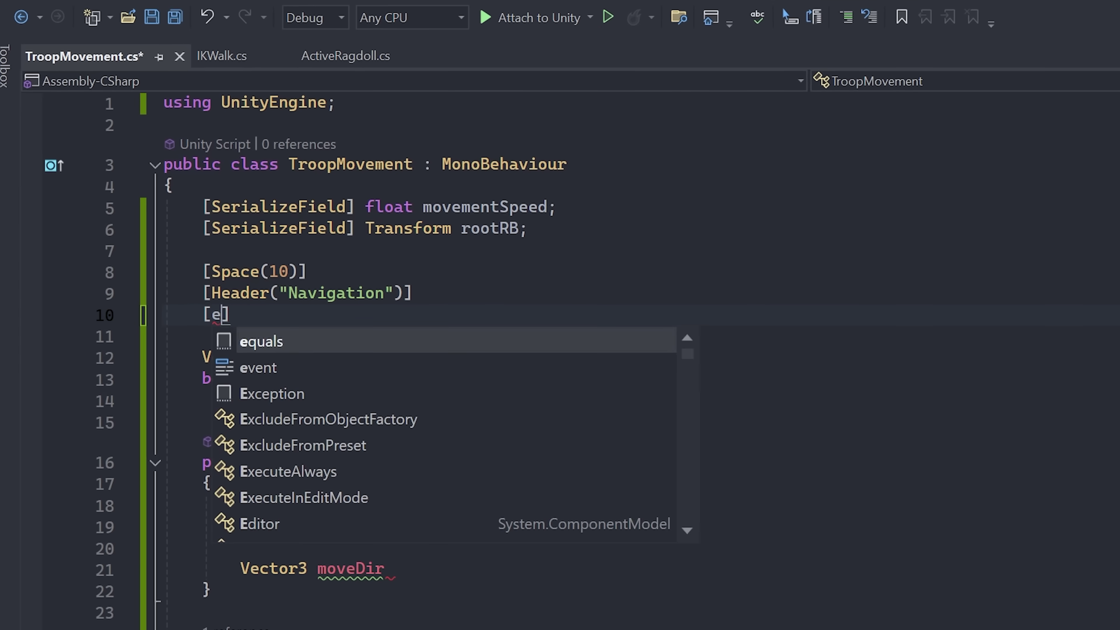
# - In TroopMovement.cs, declare a serialized Navigation float and a distance from Random.Range, consulting FindPosition in AnimalAI.cs
pyautogui.write('SerializeField] float')
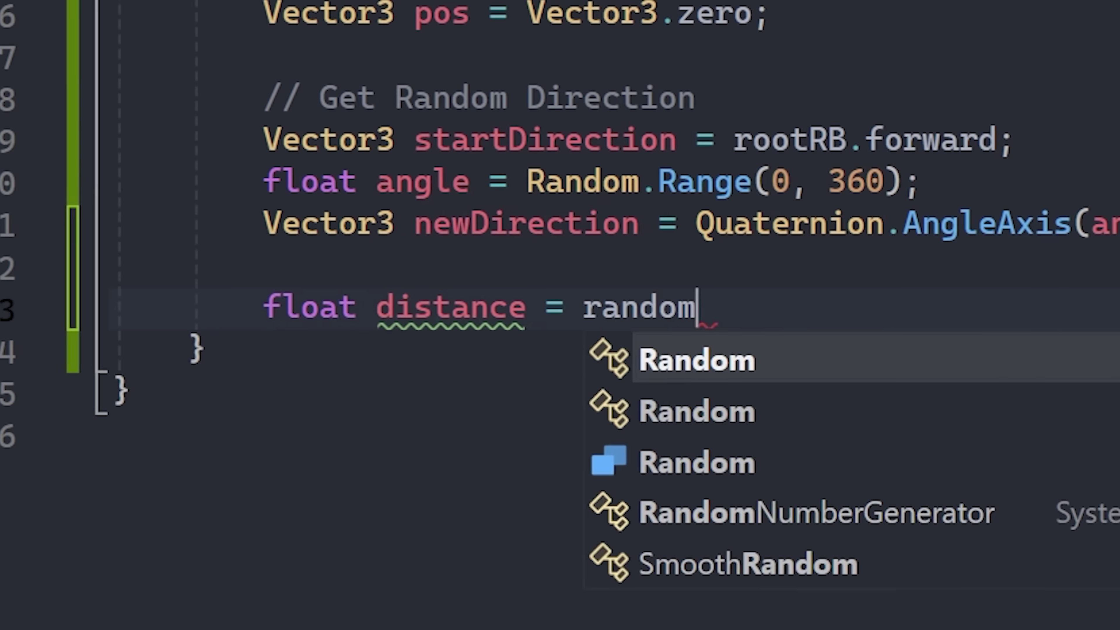
pyautogui.write('.Range(minT')
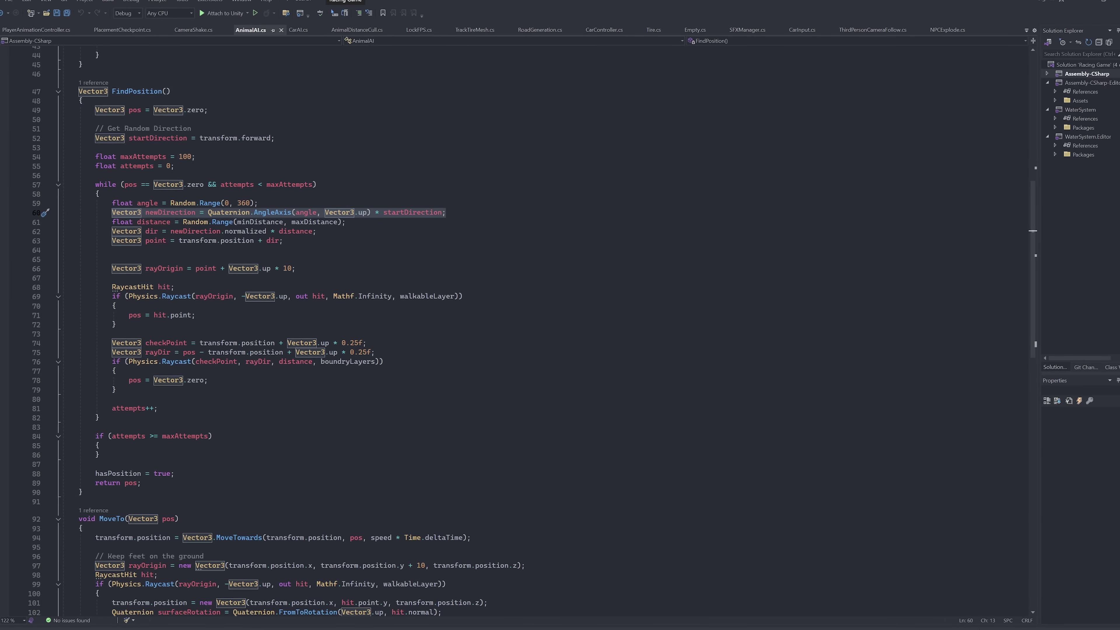
pyautogui.scroll(-5, 530, 330)
pyautogui.scroll(8, 529, 331)
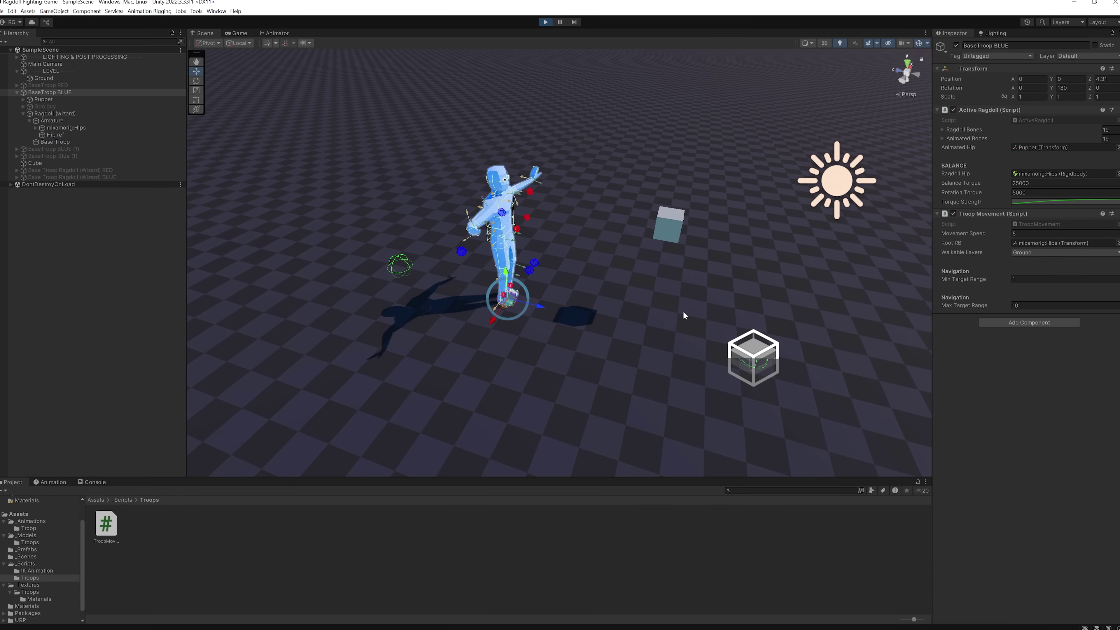
# - Return to Unity and examine the green sphere marker on the ground relative to the character during play
pyautogui.moveTo(683, 311); pyautogui.dragTo(729, 285, button='right')
pyautogui.press('w')
pyautogui.press('s')
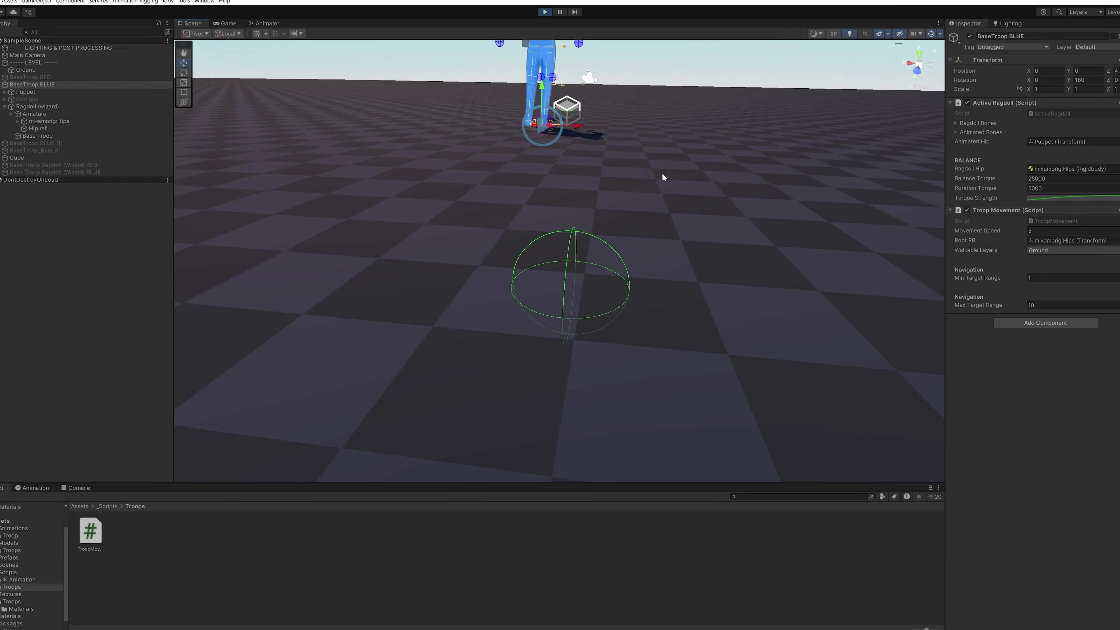
# - Examine the green target sphere relative to the character, and highlight the movement direction and AddForce code in FixedUpdate of TroopMovement.cs
pyautogui.press('s')
pyautogui.moveTo(662, 172)
pyautogui.mouseDown(button='right')
pyautogui.moveTo(653, 182)
pyautogui.moveTo(655, 159)
pyautogui.mouseUp(button='right')
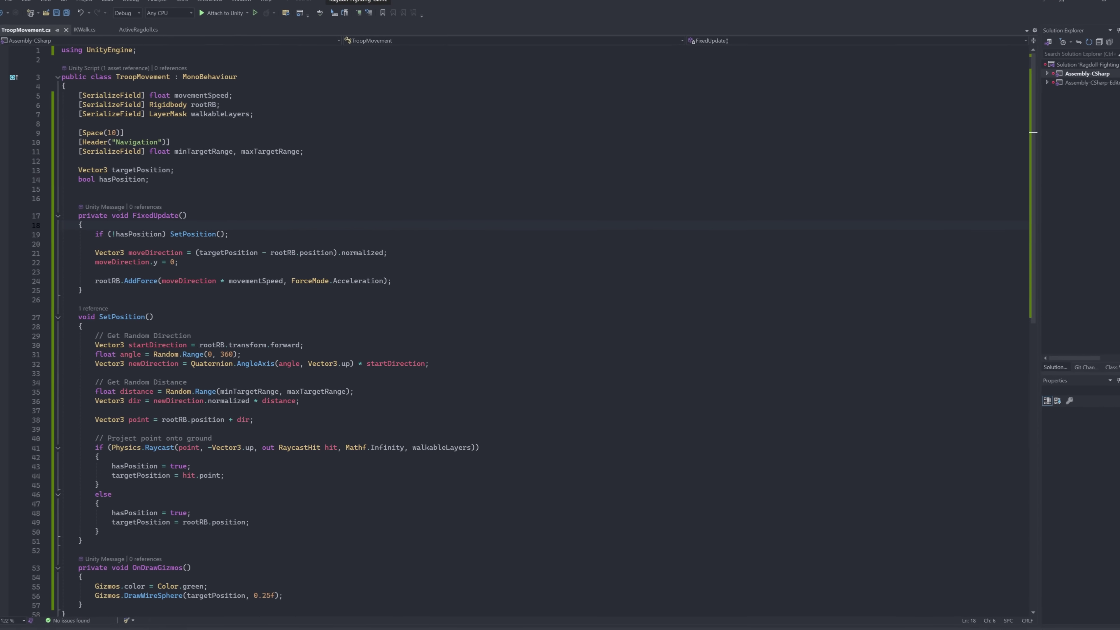
pyautogui.moveTo(391, 281); pyautogui.dragTo(95, 253)
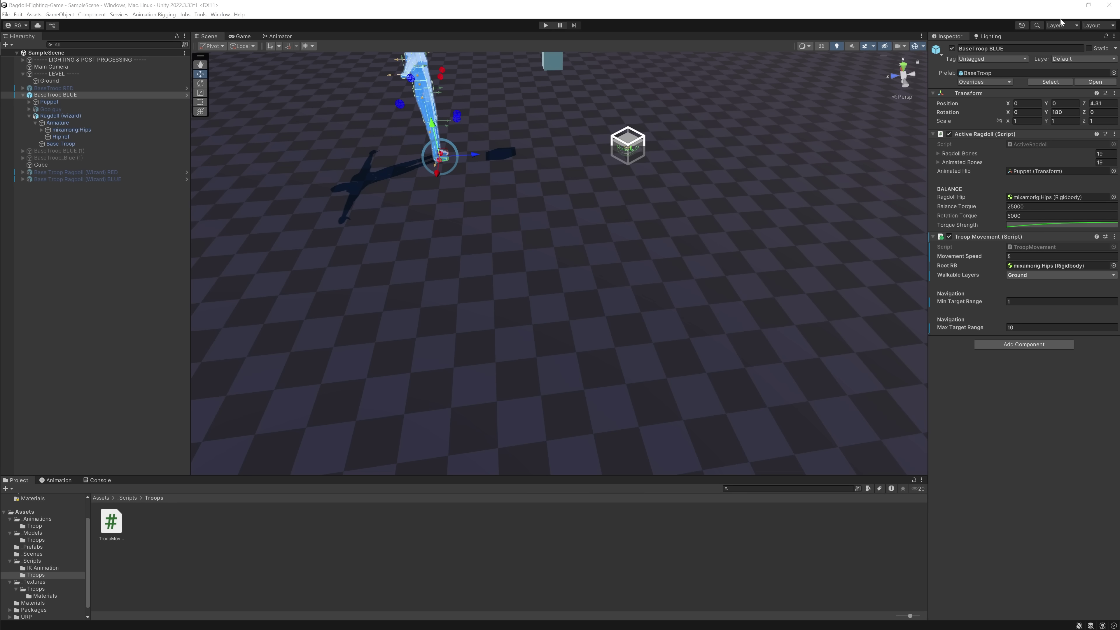
# - Deactivate the Cube, play the scene and watch the blue ragdoll's movement and posture from several angles
pyautogui.moveTo(688, 173); pyautogui.dragTo(647, 169, button='right')
pyautogui.scroll(-5, 679, 166)
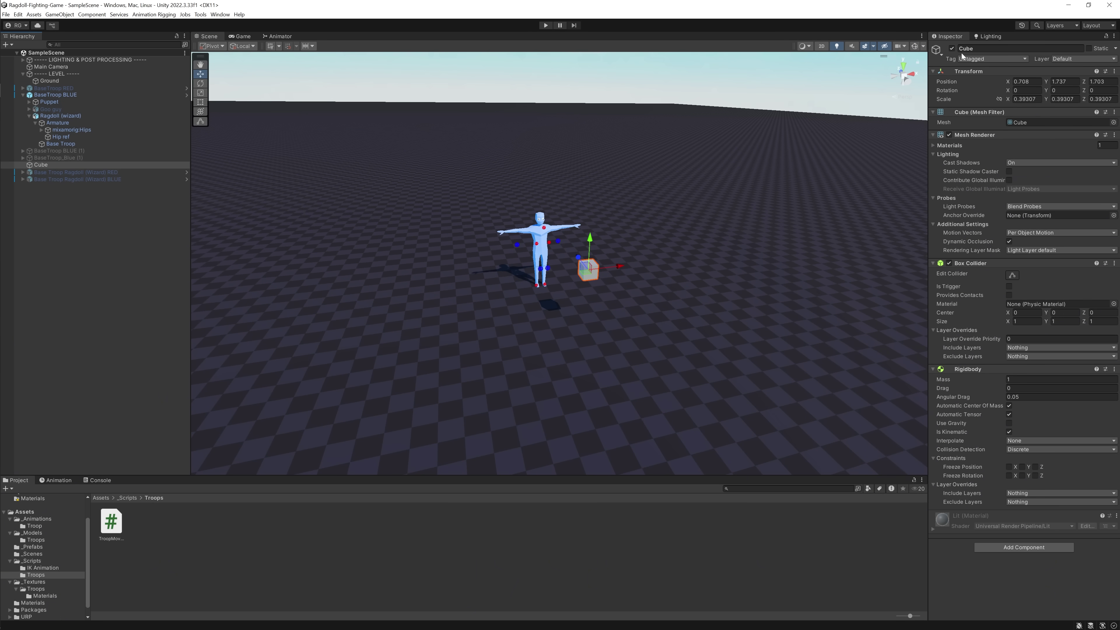
pyautogui.click(235, 49)
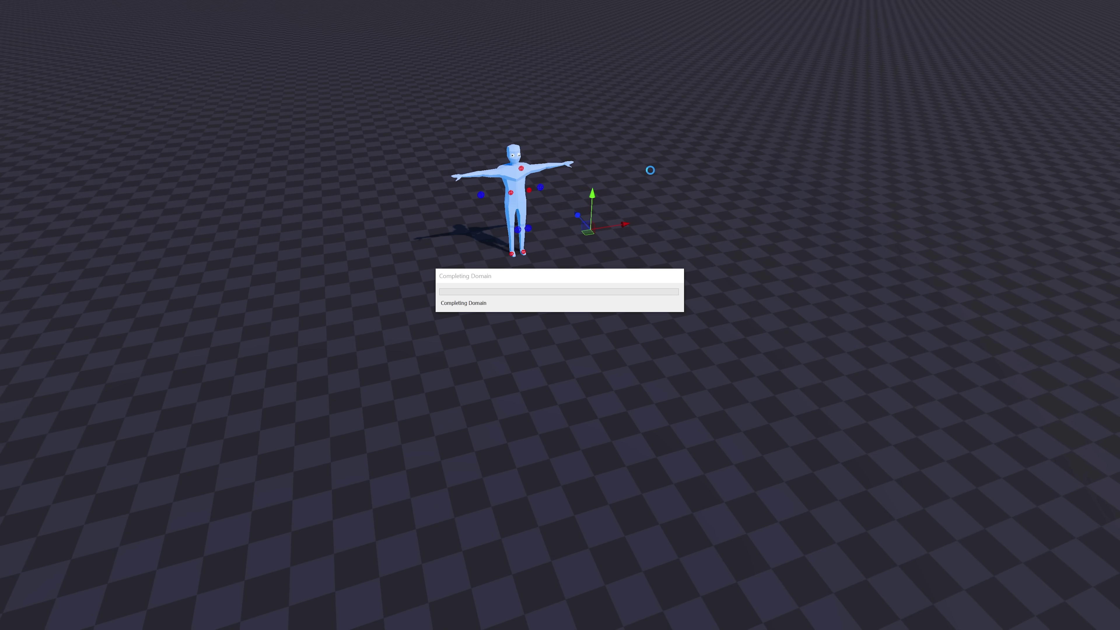
pyautogui.moveTo(609, 162); pyautogui.dragTo(512, 275, button='right')
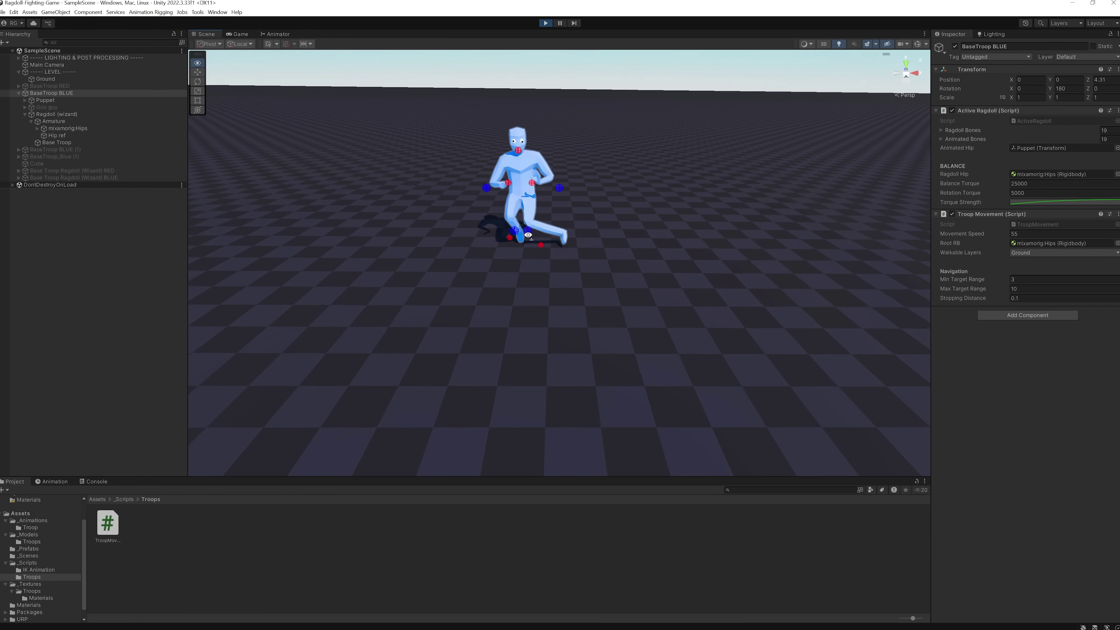
pyautogui.moveTo(528, 235); pyautogui.dragTo(937, 145, button='right')
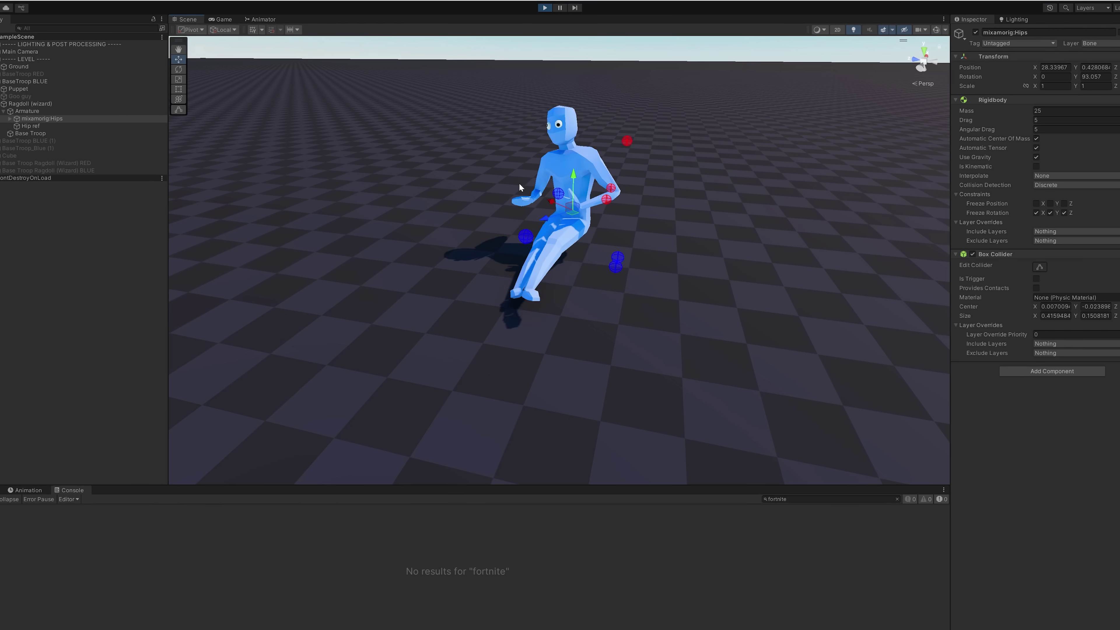
pyautogui.moveTo(519, 183)
pyautogui.mouseDown(button='right')
pyautogui.moveTo(513, 200)
pyautogui.moveTo(535, 173)
pyautogui.mouseUp(button='right')
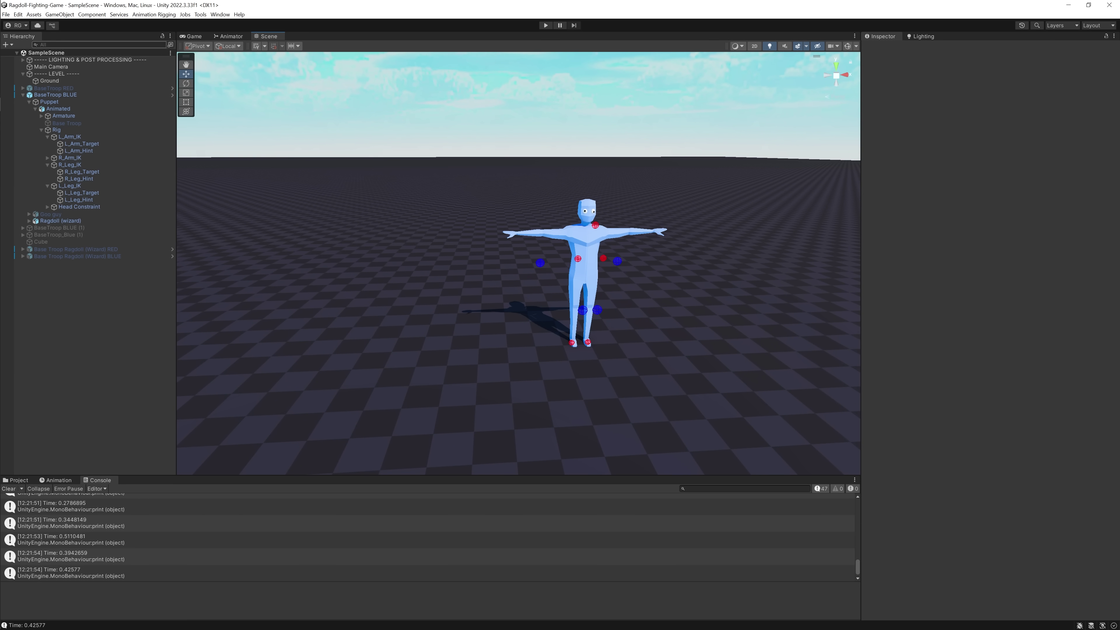
# - Review the IKWalk script from DoStep down to BalanceDistance, CenterOfMass and OnDrawGizmos, and return to the Unity scene
pyautogui.click(22, 118)
pyautogui.scroll(10, 265, 309)
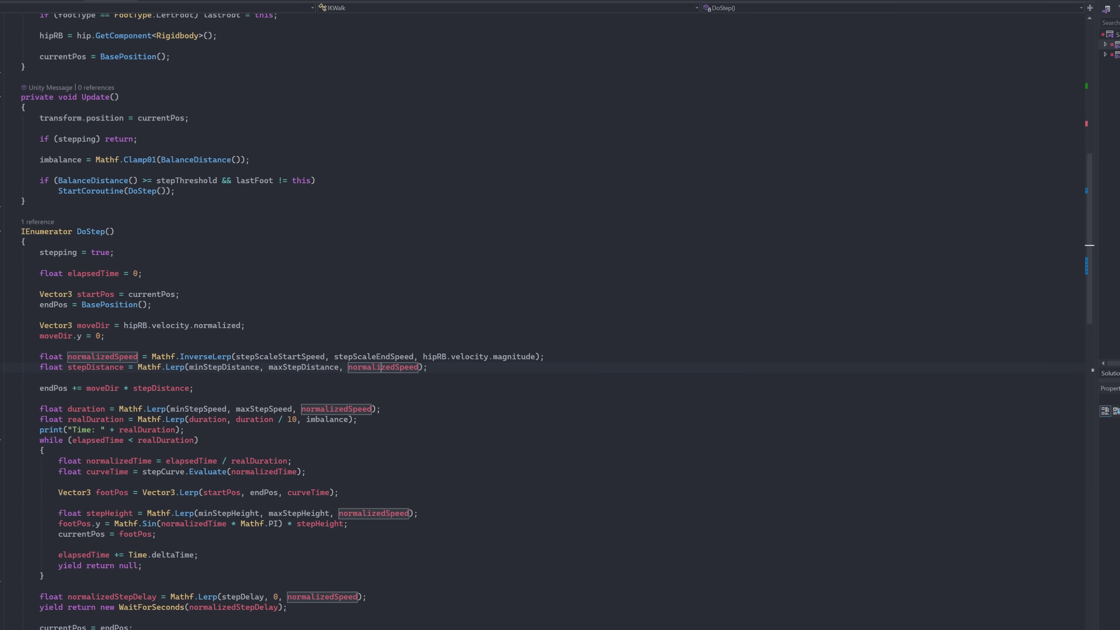
pyautogui.scroll(-20, 530, 309)
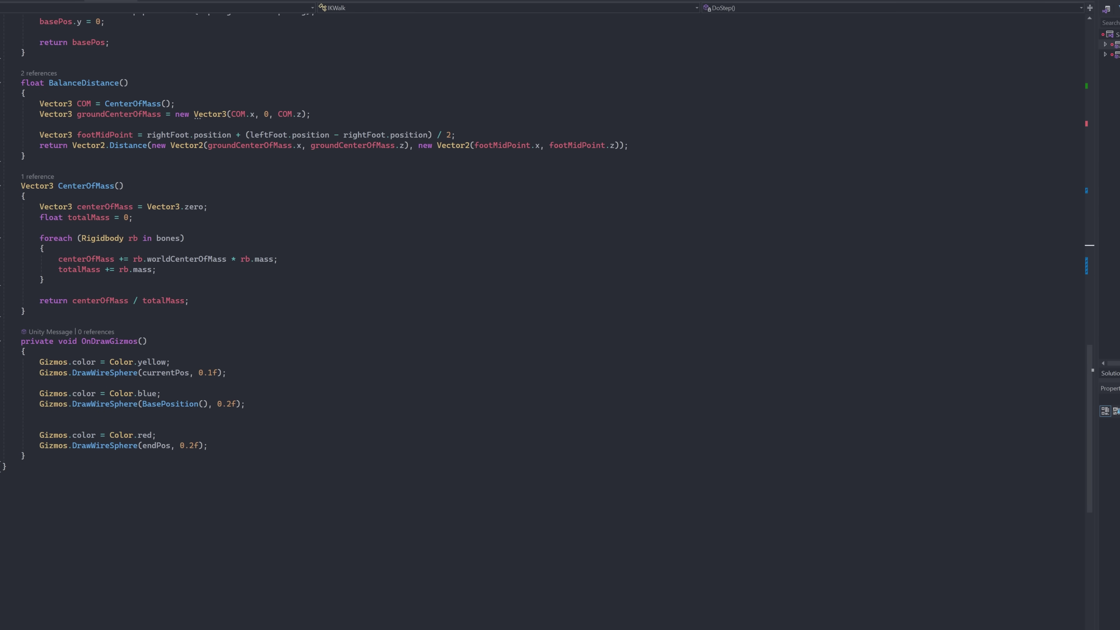
pyautogui.click(1071, 6)
# - Play the scene in the enlarged Scene view and examine the ragdoll's walk from the side, front and up close
pyautogui.moveTo(637, 152); pyautogui.dragTo(653, 177, button='right')
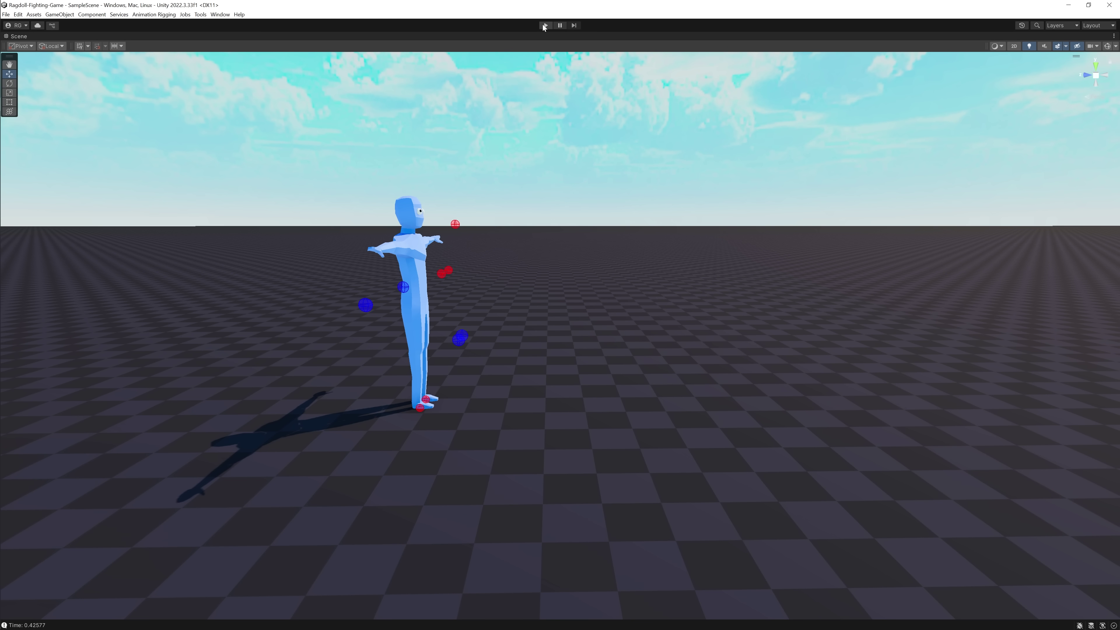
pyautogui.click(546, 25)
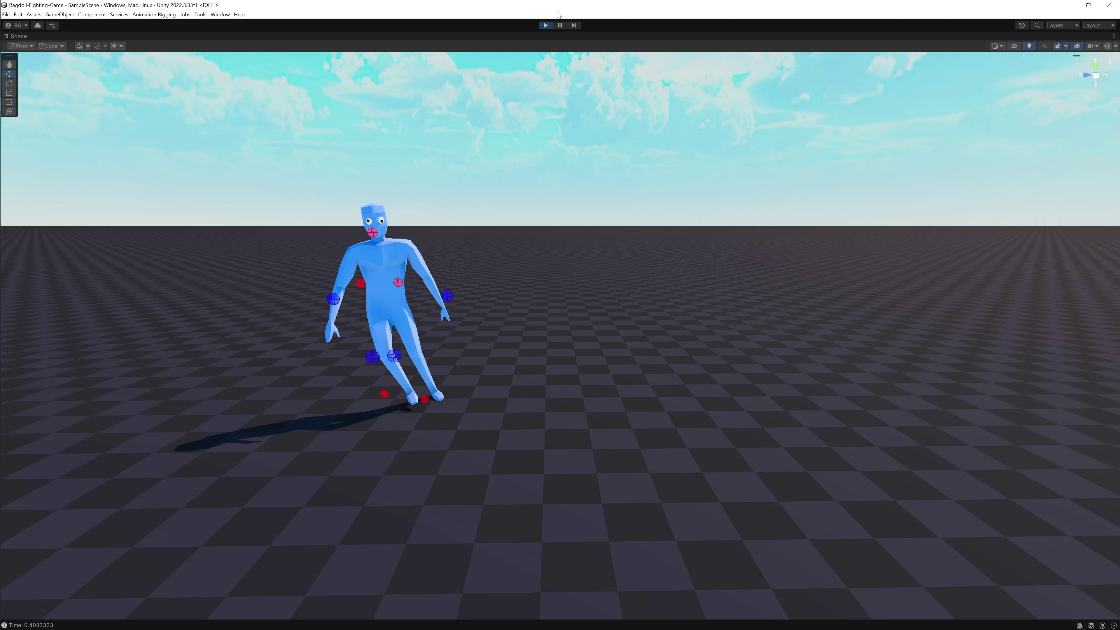
pyautogui.moveTo(569, 211); pyautogui.dragTo(517, 215, button='right')
pyautogui.keyDown('alt'); pyautogui.moveTo(517, 216); pyautogui.dragTo(785, 228); pyautogui.keyUp('alt')
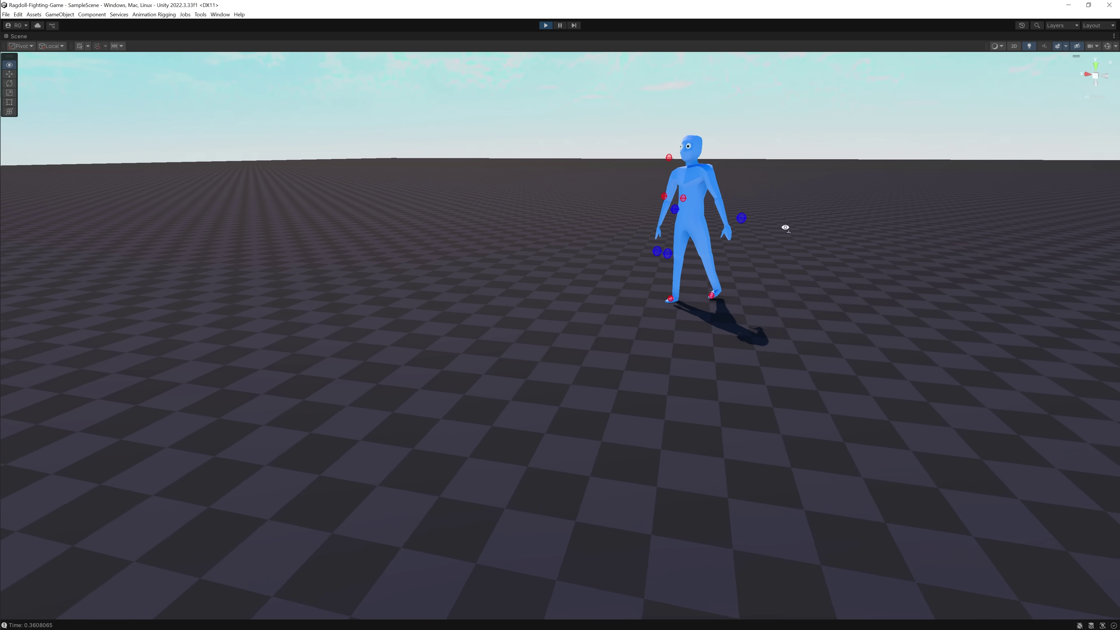
pyautogui.moveTo(786, 227); pyautogui.dragTo(565, 233, button='right')
pyautogui.press('w')
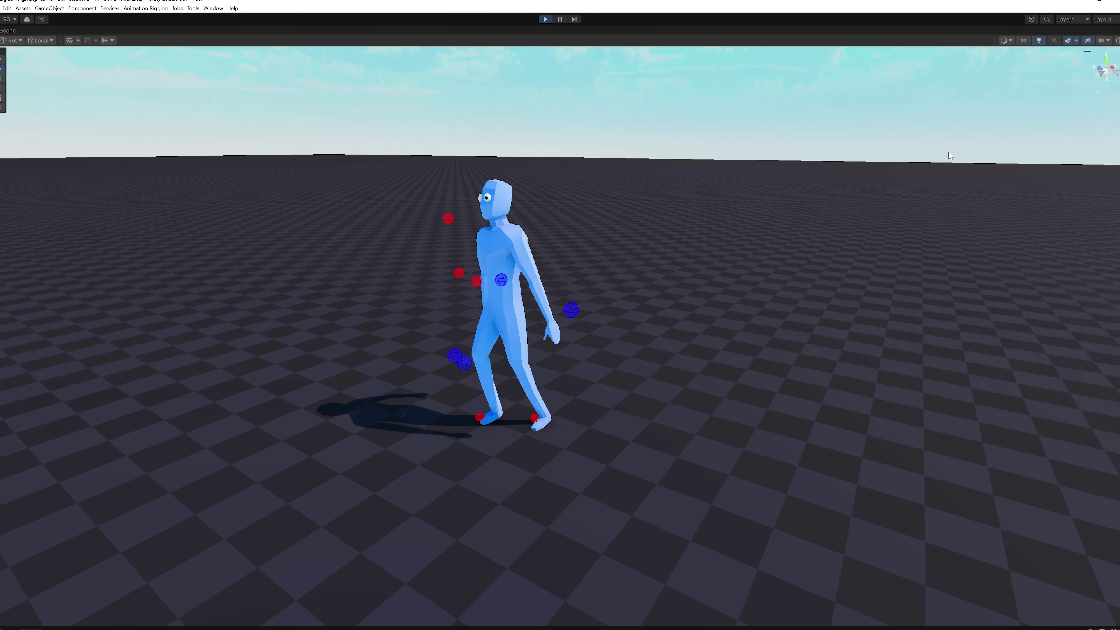
pyautogui.moveTo(950, 151); pyautogui.dragTo(600, 247, button='right')
pyautogui.press('w')
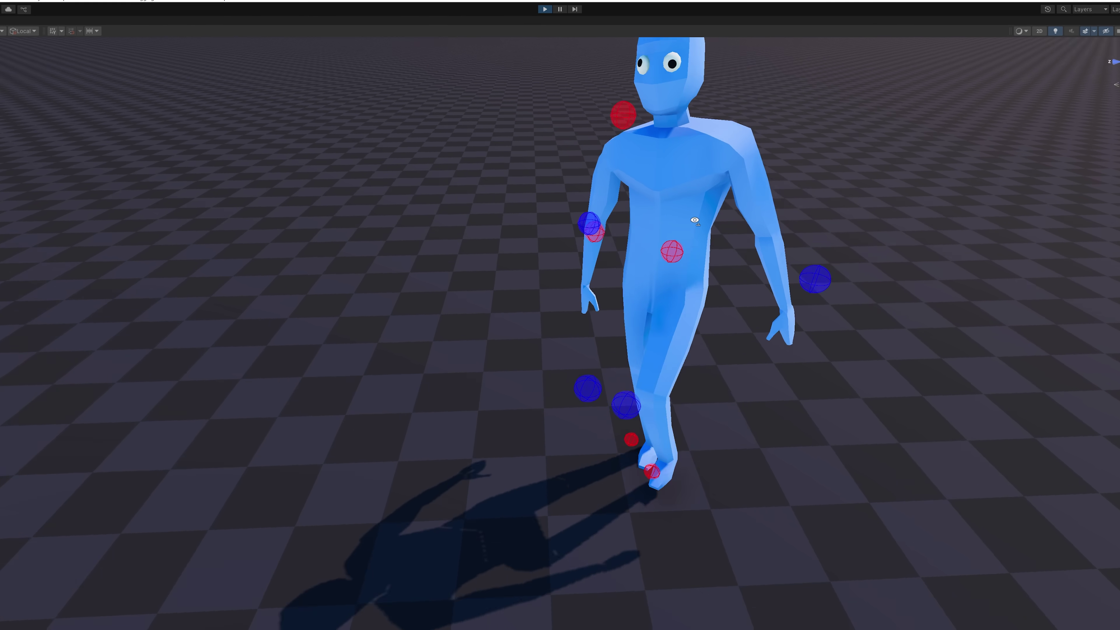
pyautogui.press('s')
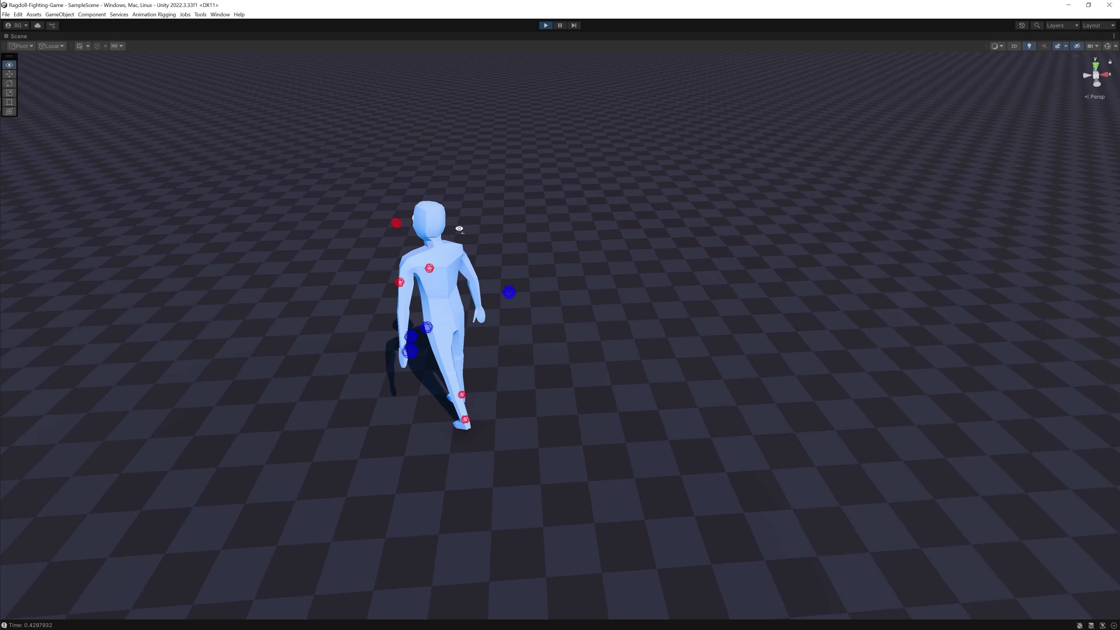
# - Follow the walking ragdoll around and examine its leg stepping and leaning from behind, the side and above
pyautogui.press('a')
pyautogui.moveTo(459, 228); pyautogui.dragTo(725, 245, button='right')
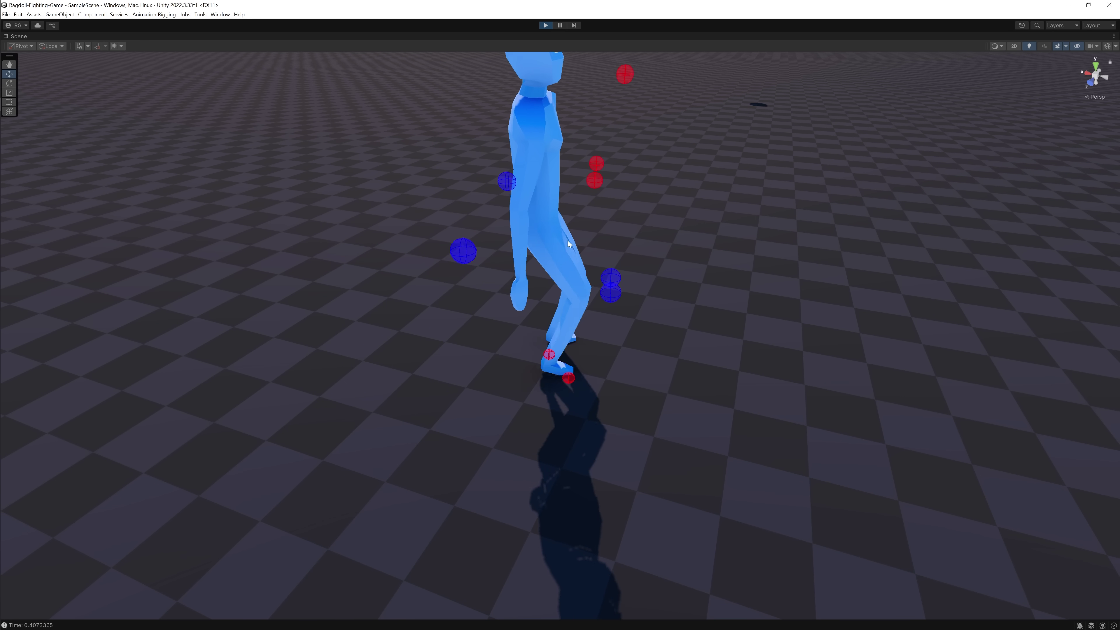
pyautogui.press('d')
pyautogui.moveTo(568, 241); pyautogui.dragTo(564, 241, button='right')
pyautogui.press('a')
pyautogui.press('s')
pyautogui.moveTo(467, 249); pyautogui.dragTo(447, 244, button='right')
pyautogui.press('d')
pyautogui.scroll(-2, 447, 242)
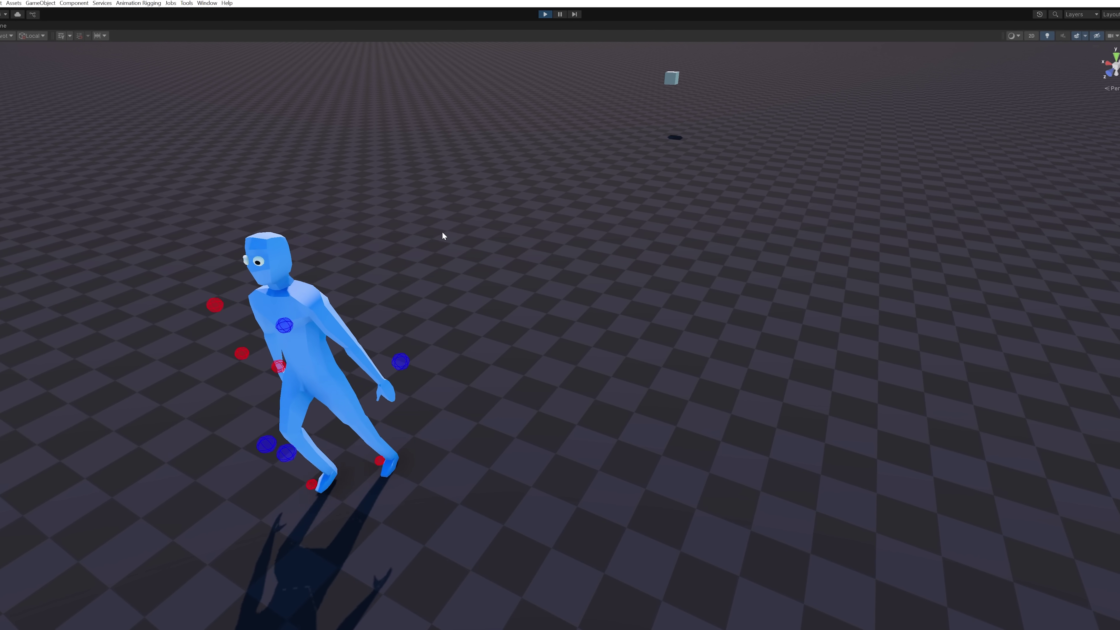
pyautogui.moveTo(442, 232); pyautogui.dragTo(387, 318, button='right')
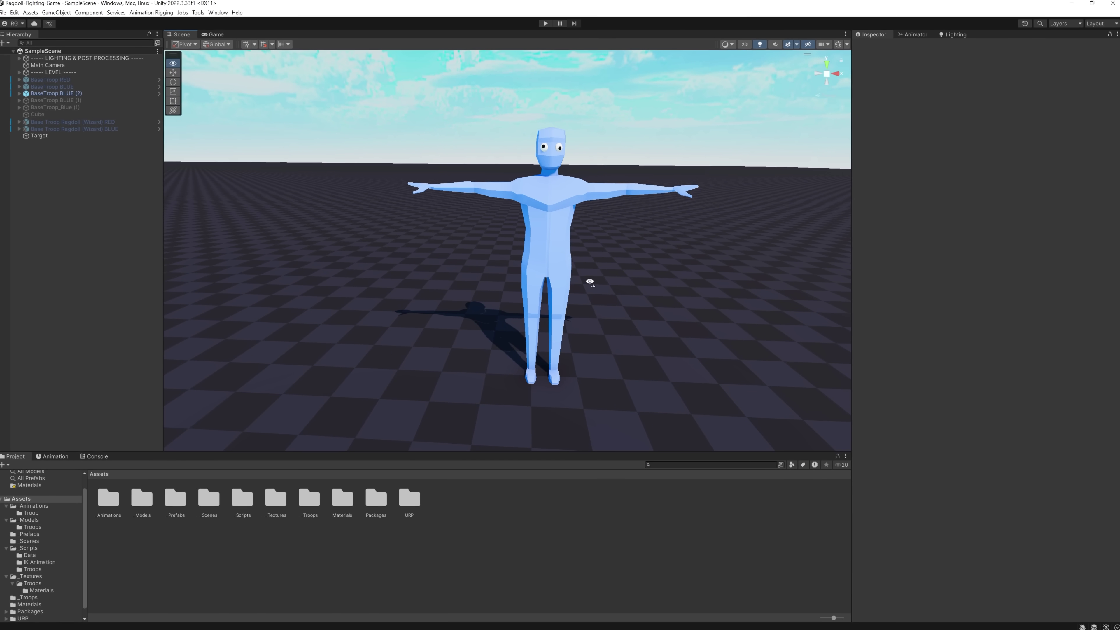
# - Examine BaseTroop BLUE (2) in its T-pose from the front and at an angle, and select it in the scene
pyautogui.scroll(-1, 595, 297)
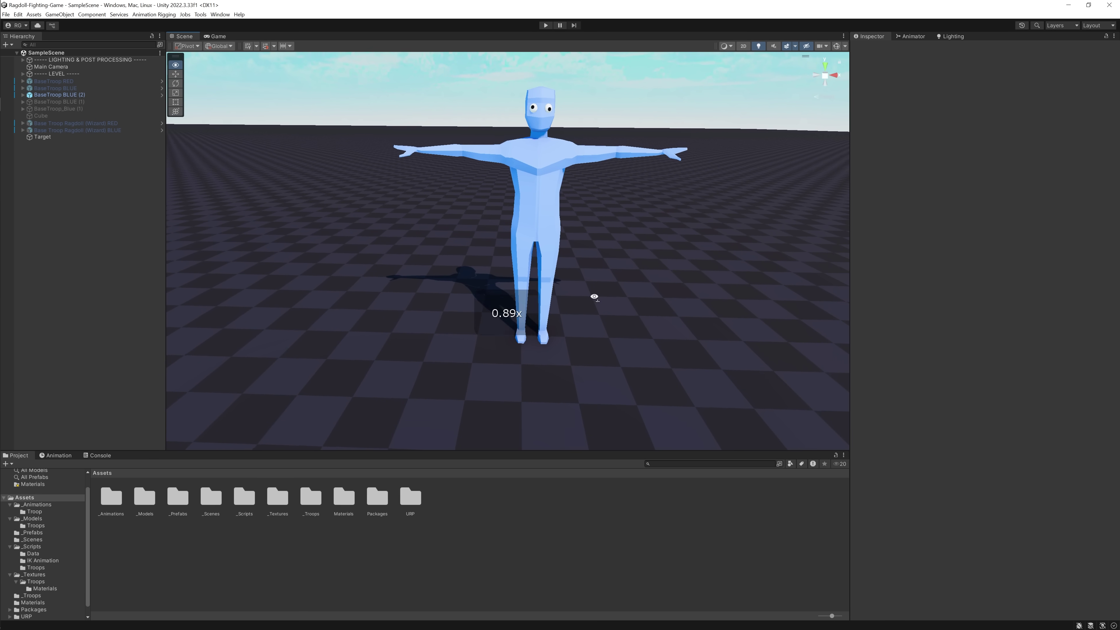
pyautogui.press('s')
pyautogui.moveTo(594, 297); pyautogui.dragTo(653, 266, button='right')
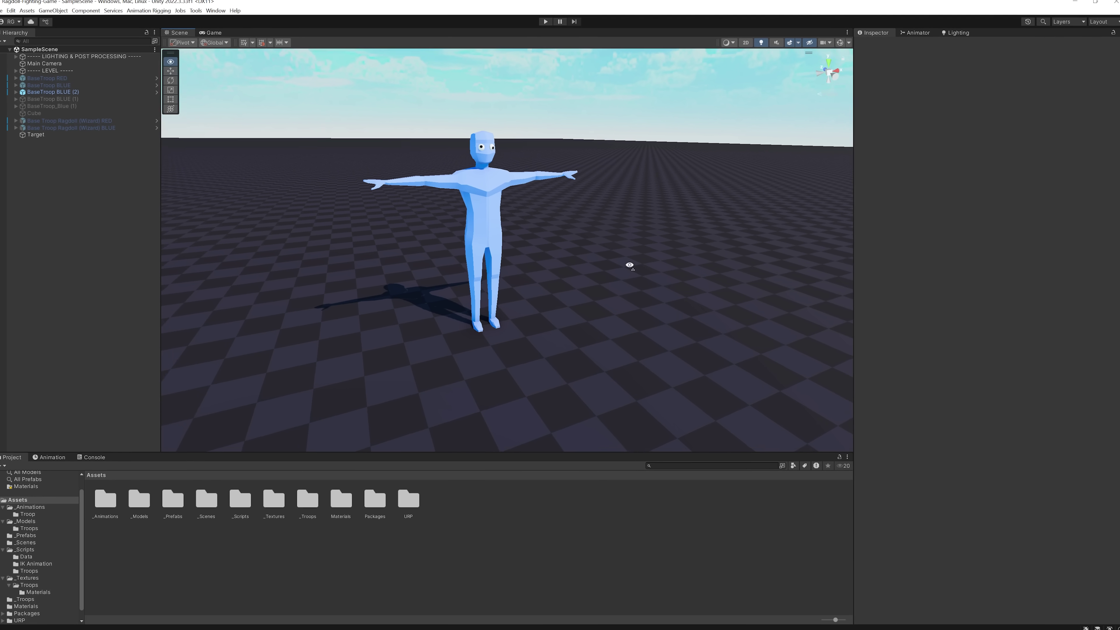
pyautogui.press('w')
pyautogui.press('a')
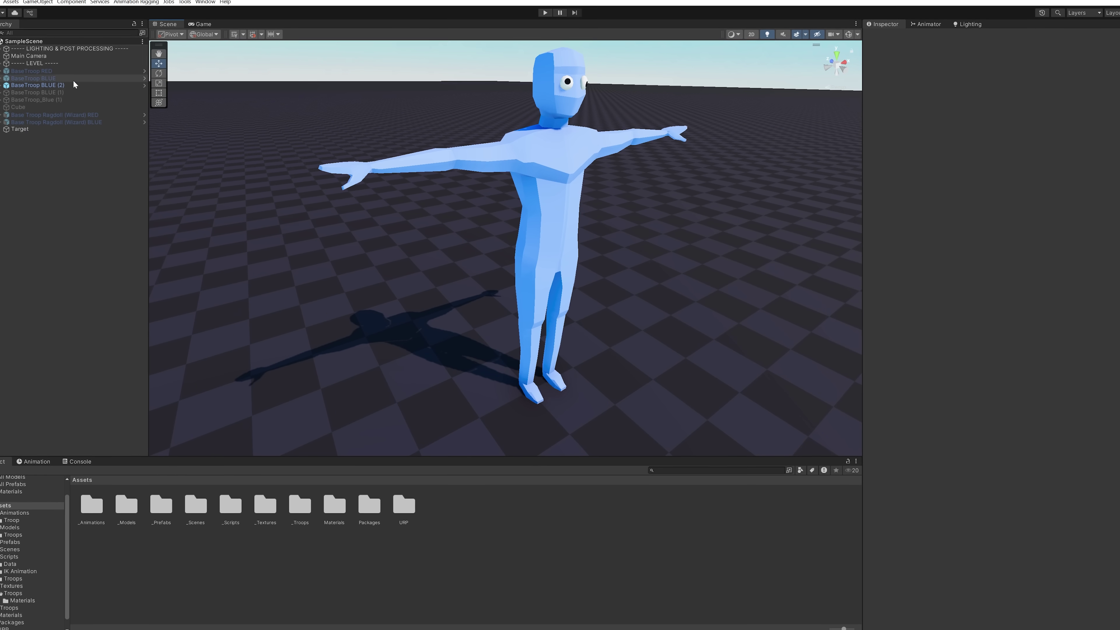
pyautogui.click(73, 84)
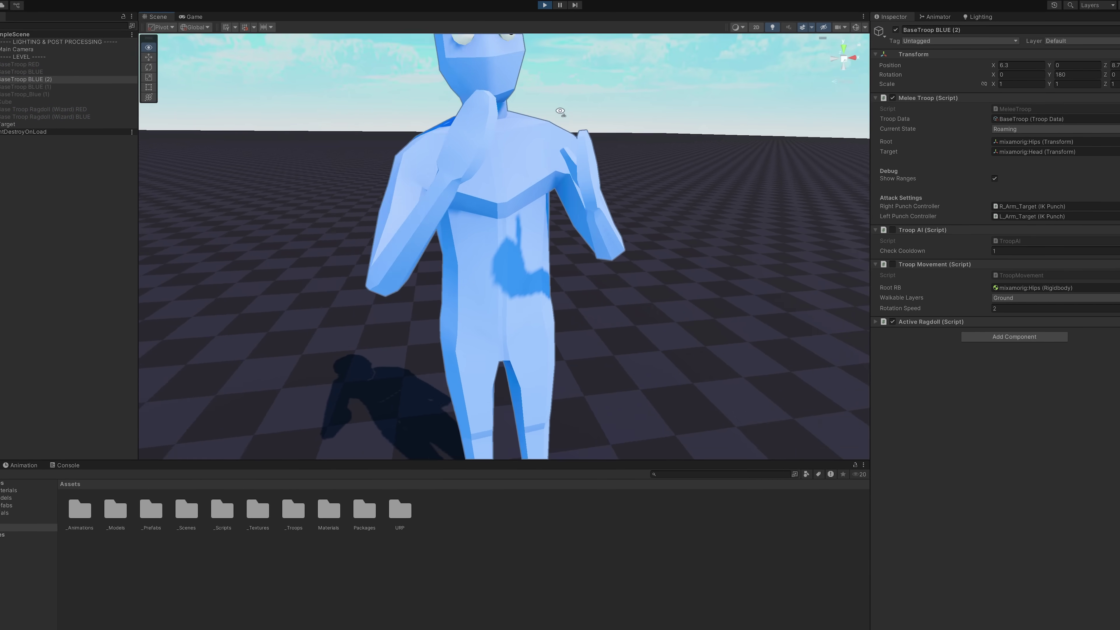
# - Examine the blue troop's raised-arm fighting stance during play from the front, up close and from behind
pyautogui.moveTo(563, 112); pyautogui.dragTo(589, 106, button='right')
pyautogui.press('s')
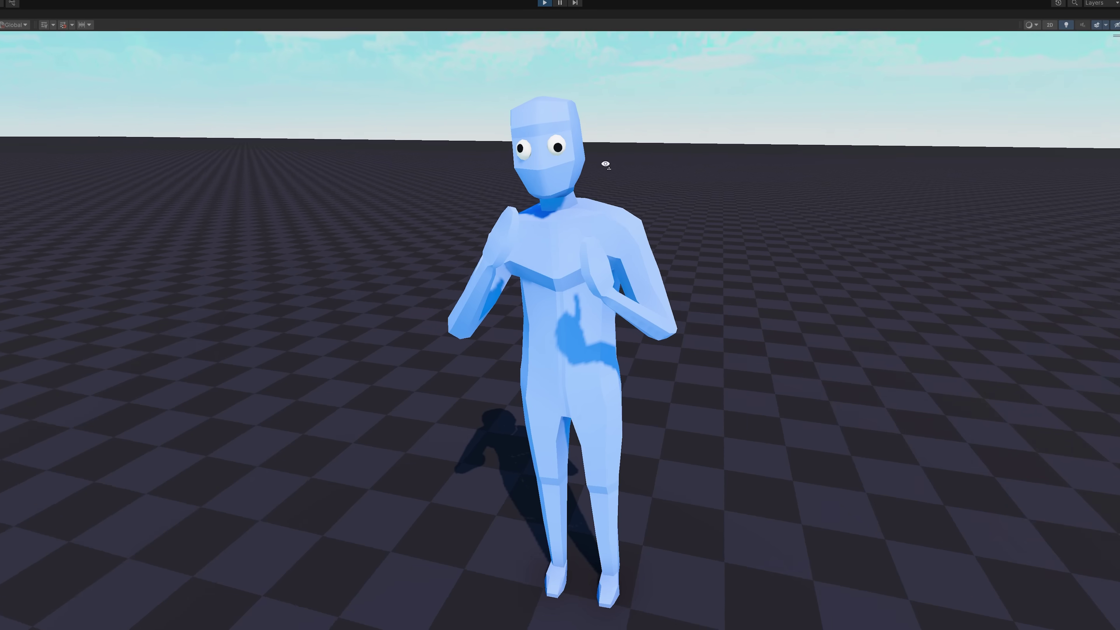
pyautogui.press('d')
pyautogui.moveTo(602, 165); pyautogui.dragTo(639, 140, button='right')
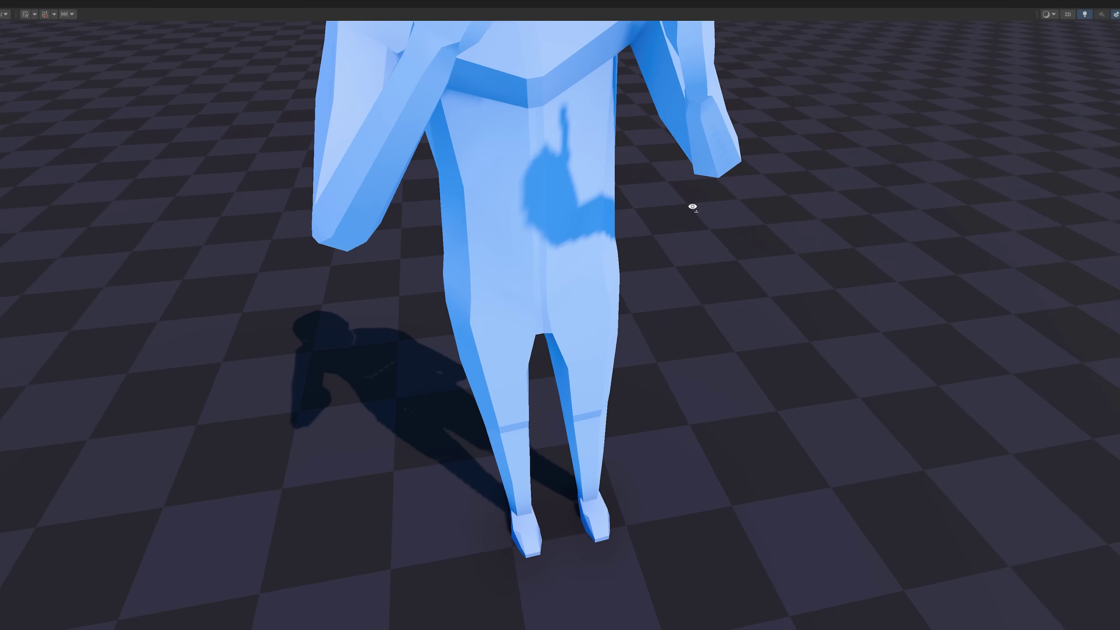
pyautogui.press('s')
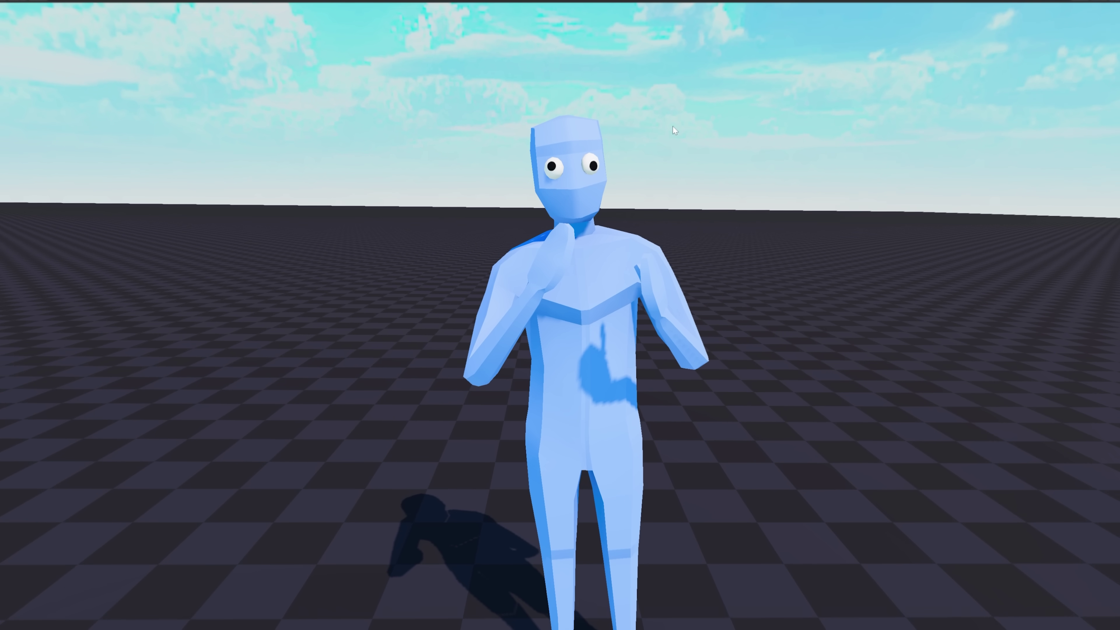
pyautogui.moveTo(695, 207); pyautogui.dragTo(690, 237, button='right')
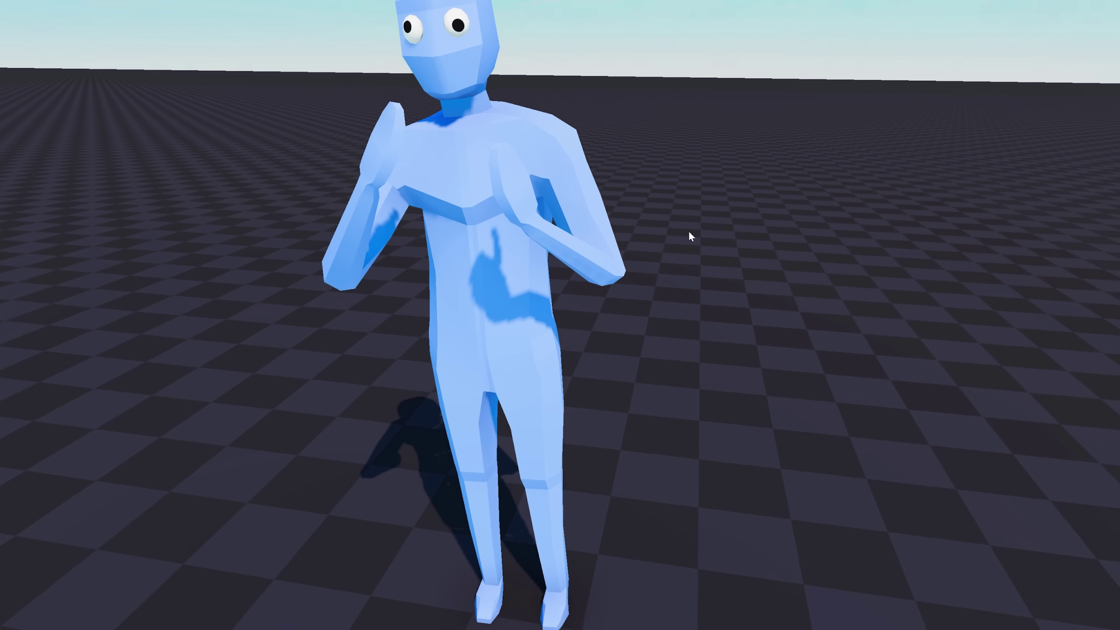
pyautogui.moveTo(404, 134); pyautogui.dragTo(397, 186, button='right')
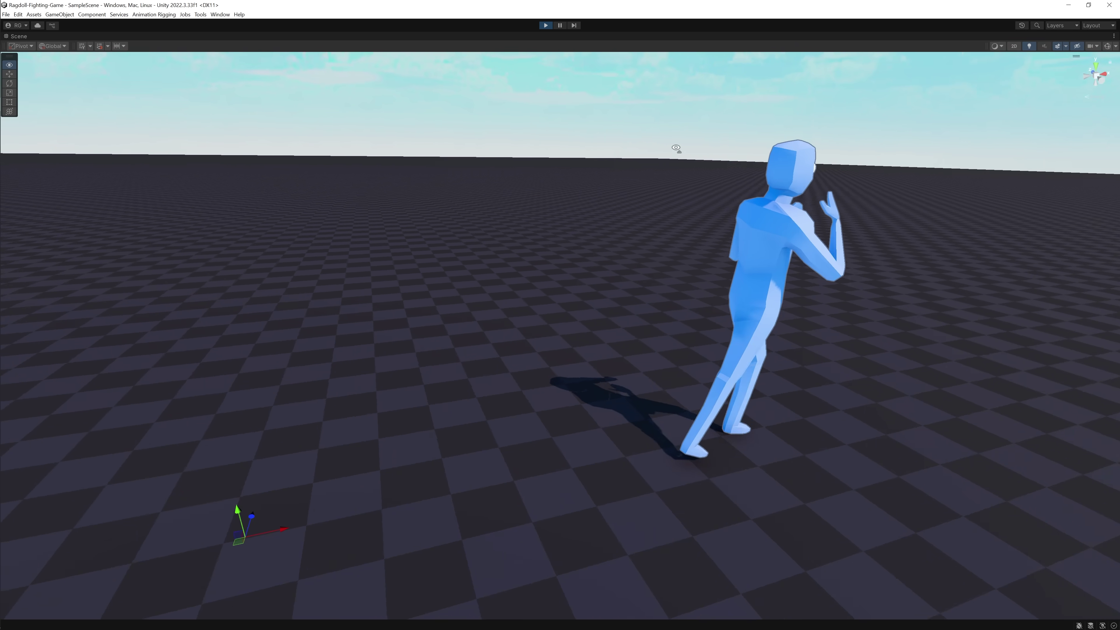
pyautogui.press('s')
pyautogui.moveTo(677, 150); pyautogui.dragTo(379, 169, button='right')
pyautogui.press('w')
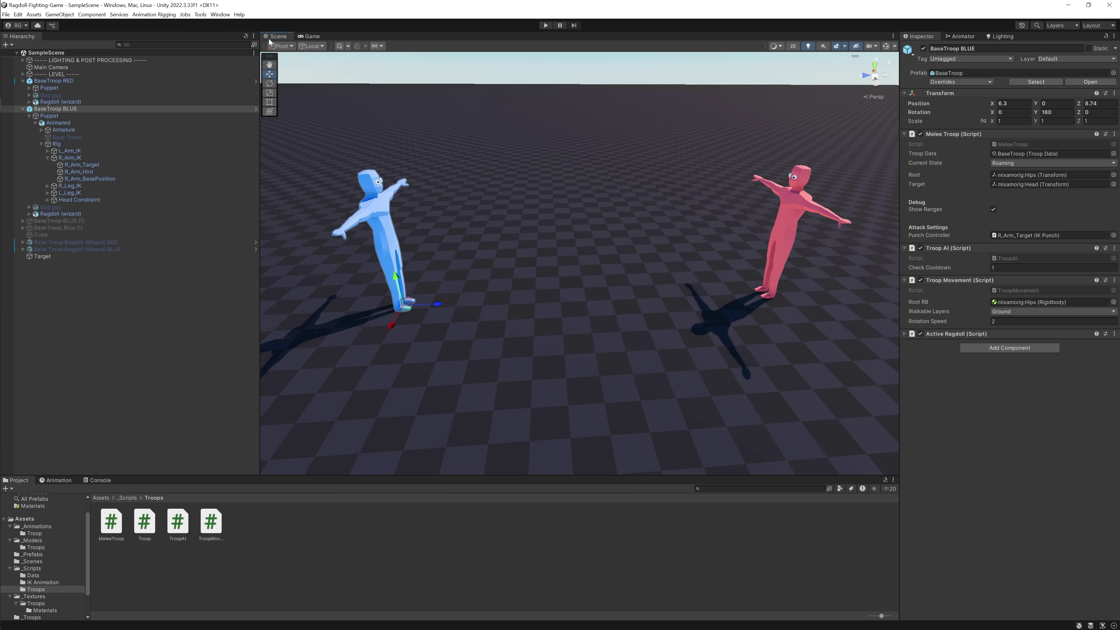
# - View the blue and red troops facing each other, play the scene and watch them approach and fight up close
pyautogui.moveTo(346, 82); pyautogui.dragTo(455, 180, button='right')
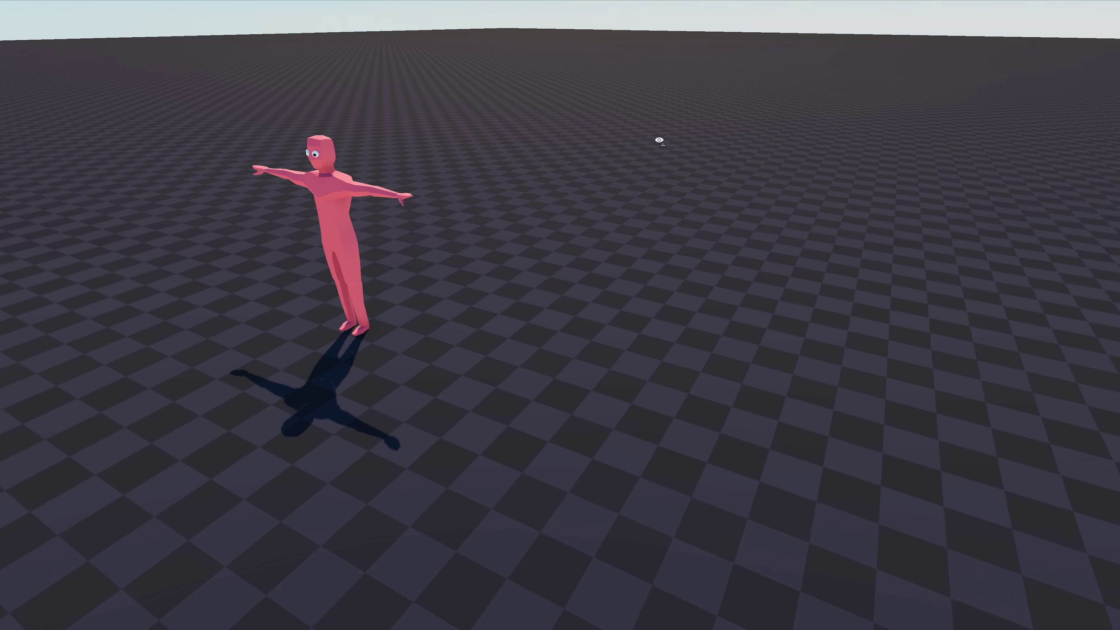
pyautogui.moveTo(658, 140); pyautogui.dragTo(504, 136, button='right')
pyautogui.press('s')
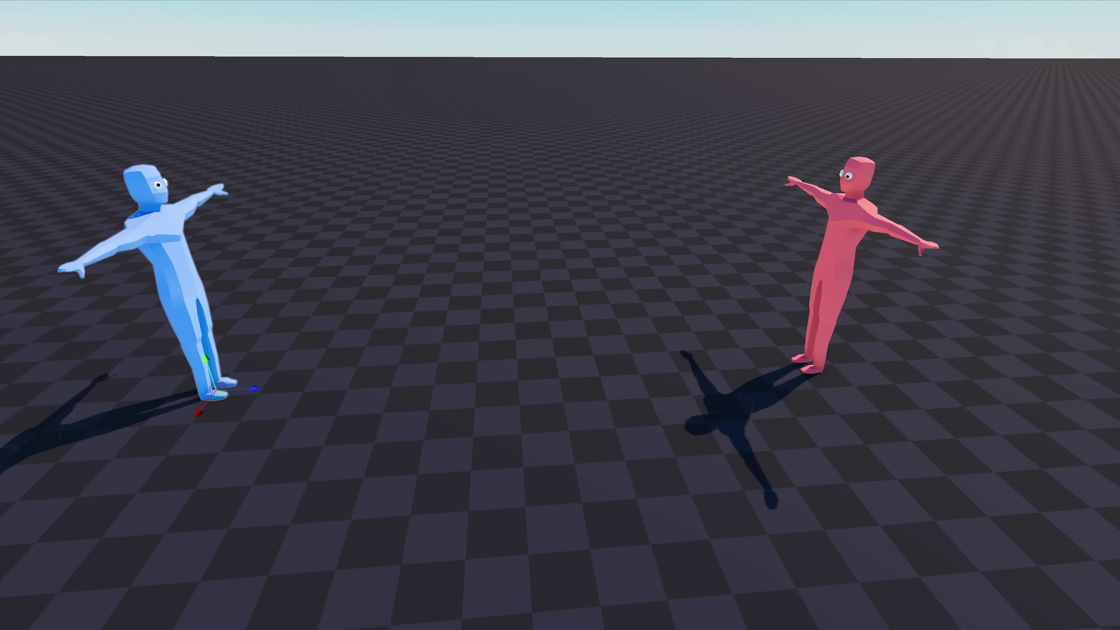
pyautogui.click(567, 28)
pyautogui.moveTo(667, 106); pyautogui.dragTo(616, 96, button='right')
pyautogui.press('w')
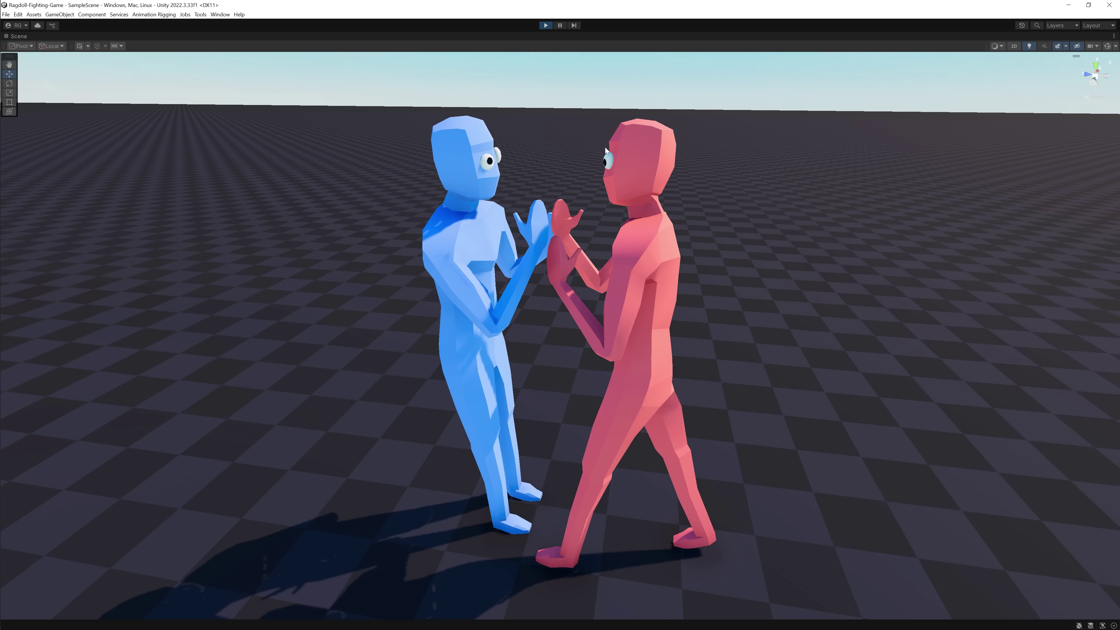
pyautogui.moveTo(609, 126); pyautogui.dragTo(635, 194, button='right')
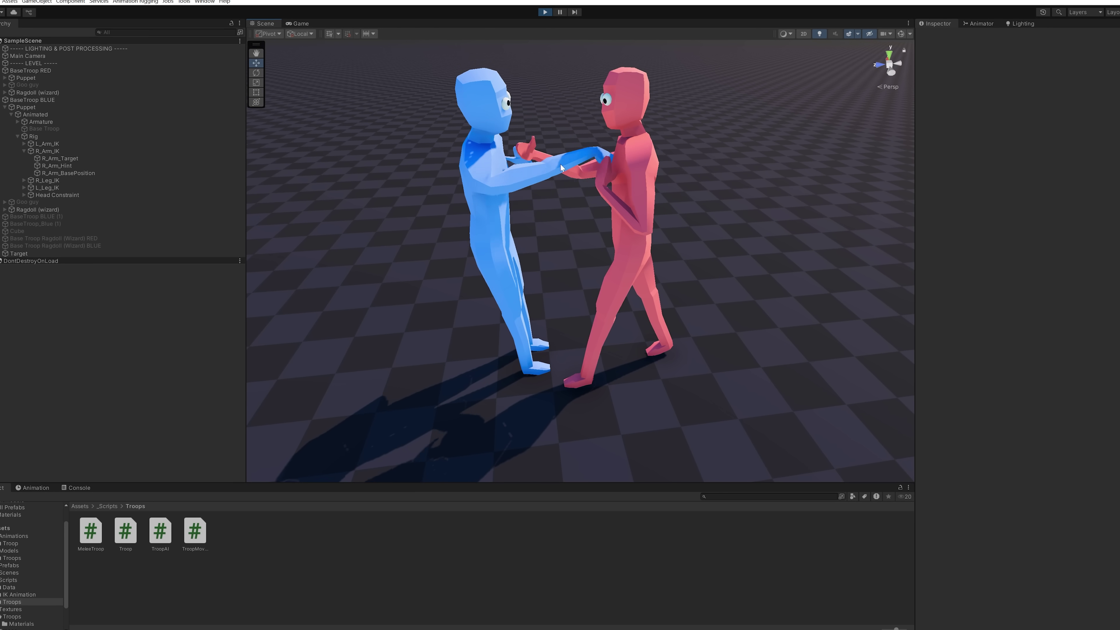
# - Set the Punch Force of the IK Punch script on the blue troop's R_Arm_Target to 50000
pyautogui.click(47, 148)
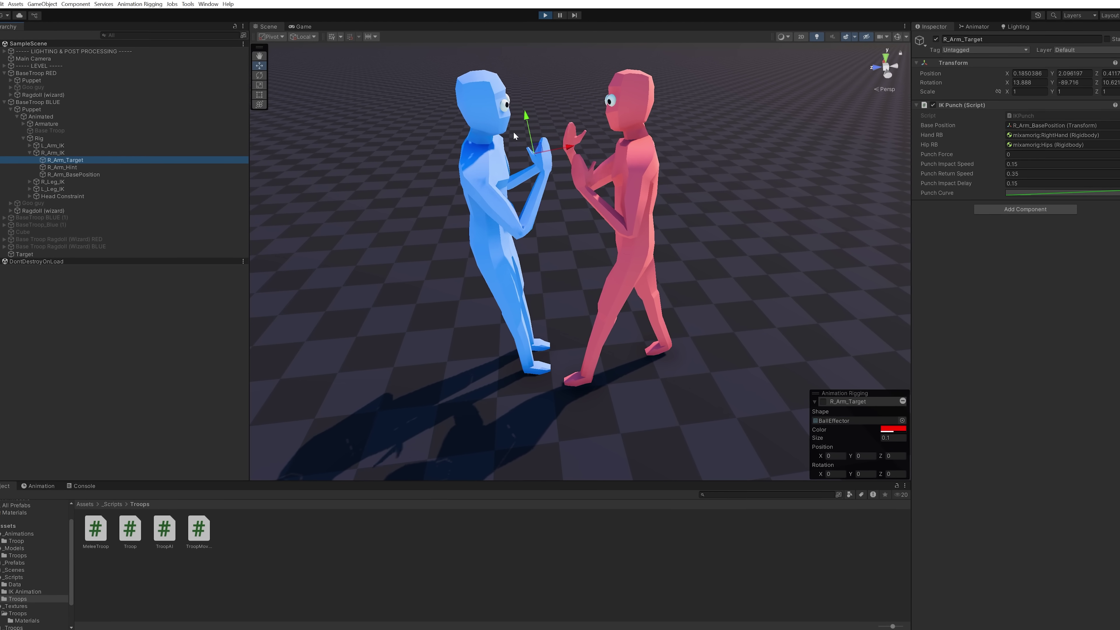
pyautogui.click(1032, 153)
pyautogui.write('50000')
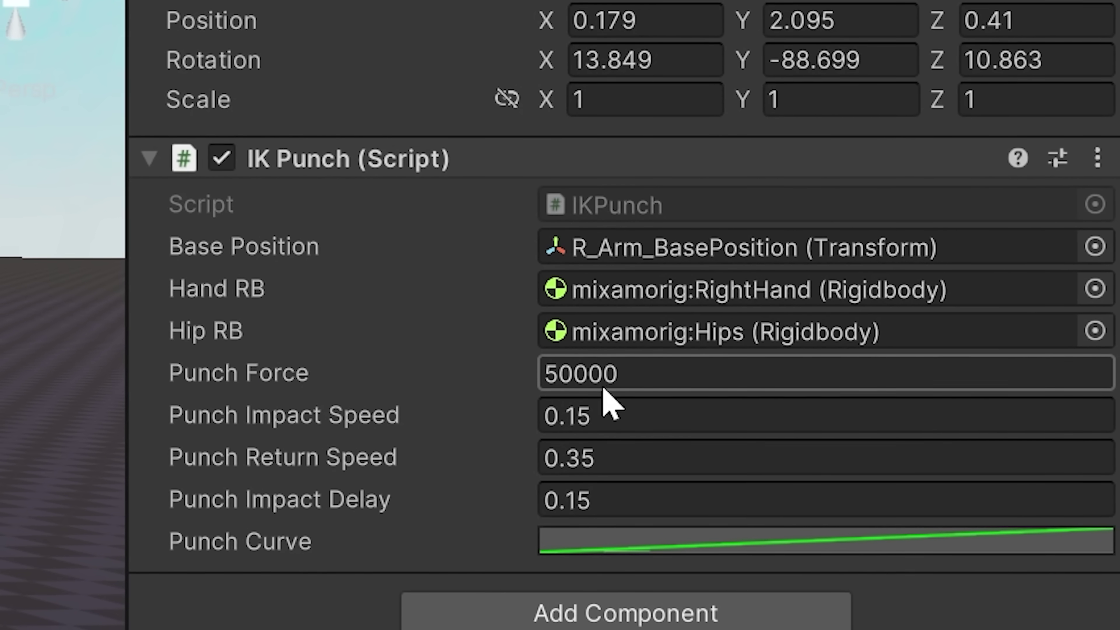
# - Select the Punch Force value of the IK Punch script for editing
pyautogui.moveTo(550, 378); pyautogui.dragTo(640, 380)
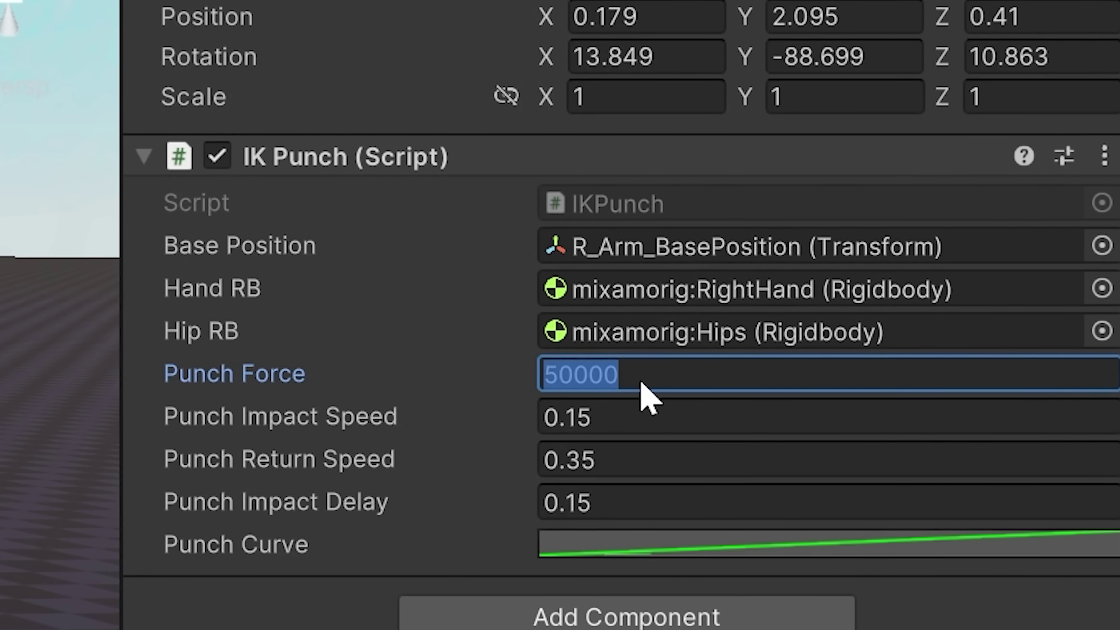
pyautogui.click(640, 380)
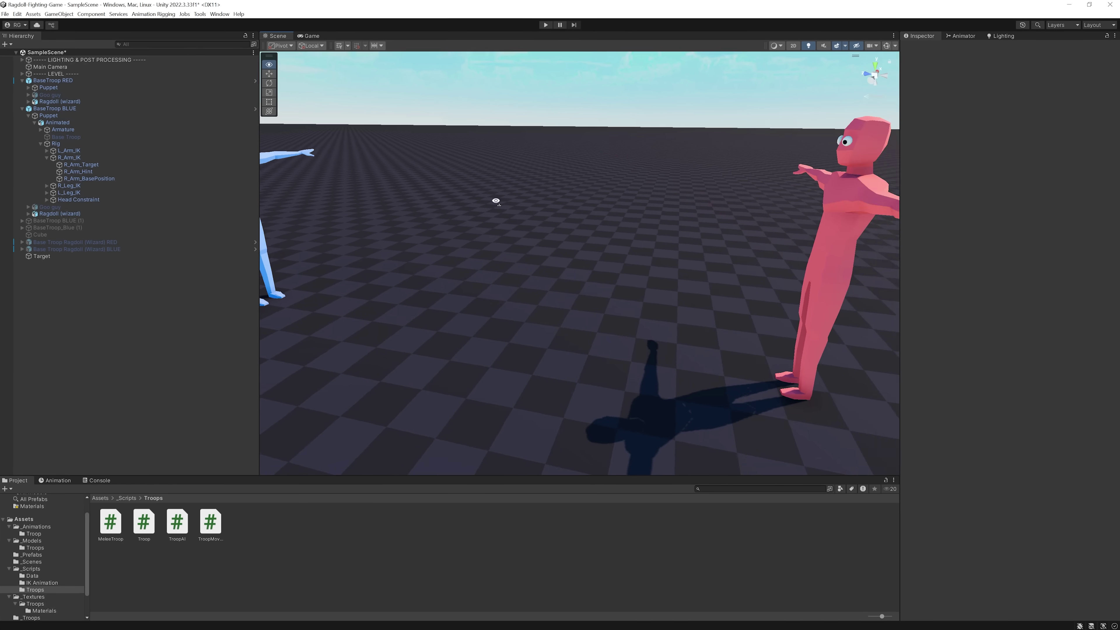
# - View the T-posed blue and red troops across the checkered floor and save the scene
pyautogui.keyDown('alt'); pyautogui.moveTo(492, 200); pyautogui.dragTo(508, 208); pyautogui.keyUp('alt')
pyautogui.moveTo(508, 209); pyautogui.dragTo(464, 203, button='right')
pyautogui.press('w')
pyautogui.moveTo(418, 169); pyautogui.dragTo(819, 168, button='right')
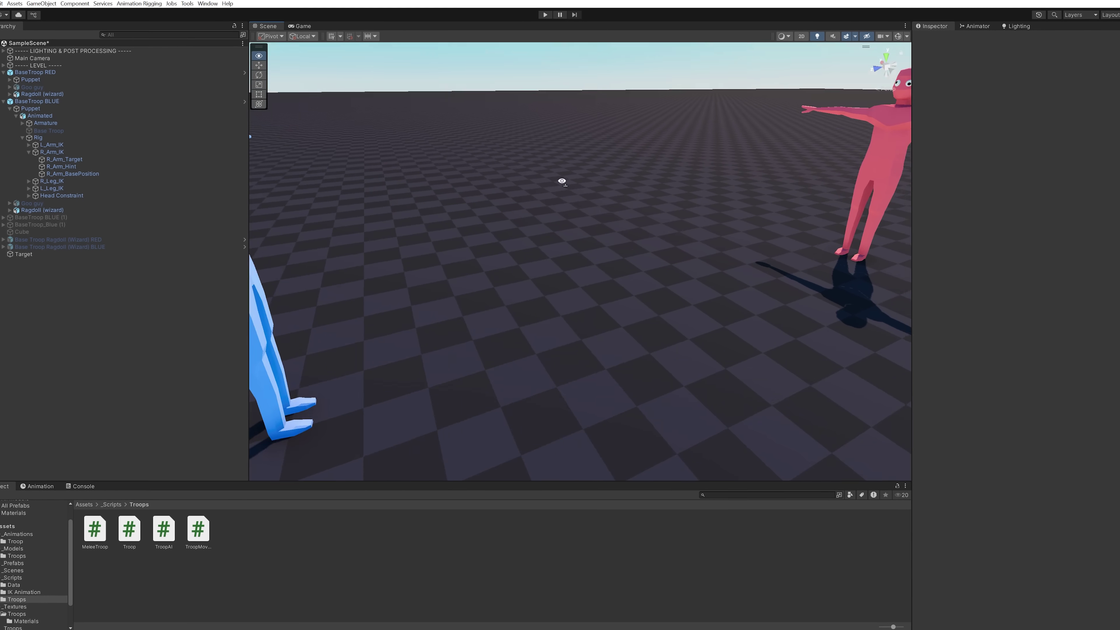
pyautogui.moveTo(841, 211); pyautogui.dragTo(354, 168, button='right')
pyautogui.hotkey('ctrl', 's')
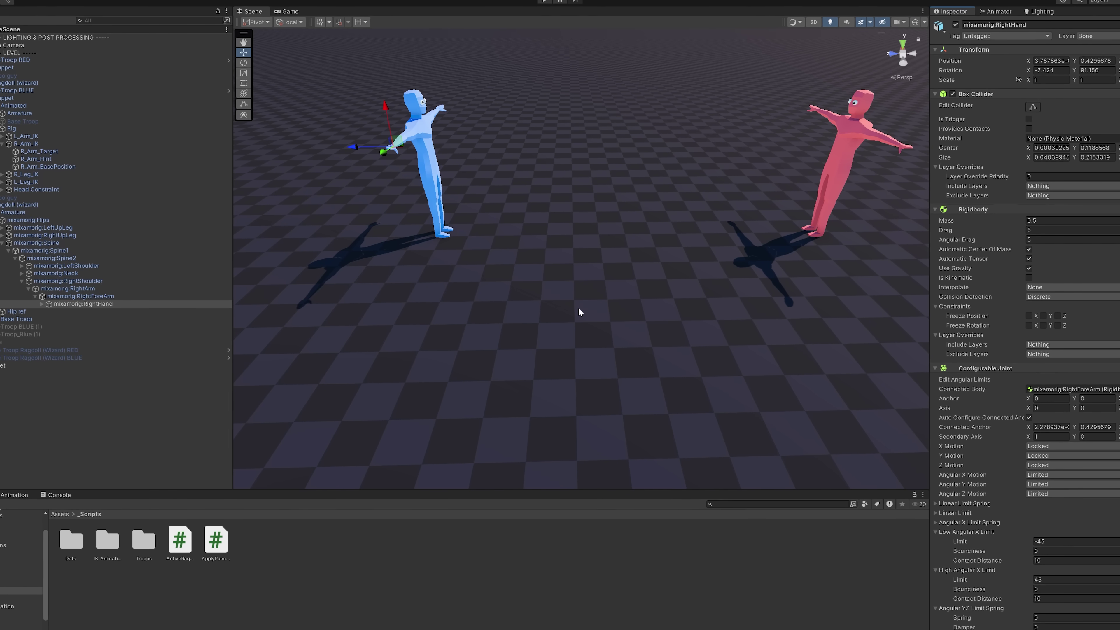
# - Examine the blue and red troops in the scene, then during play as they walk in their fighting stances
pyautogui.scroll(-10, 1008, 329)
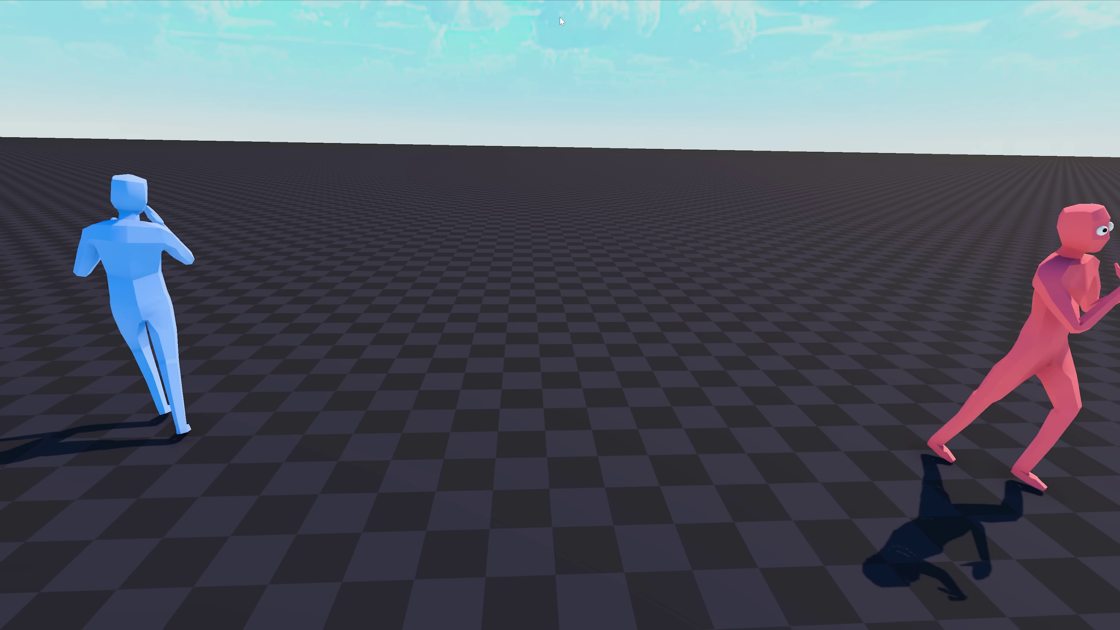
pyautogui.moveTo(559, 17); pyautogui.dragTo(405, 127, button='right')
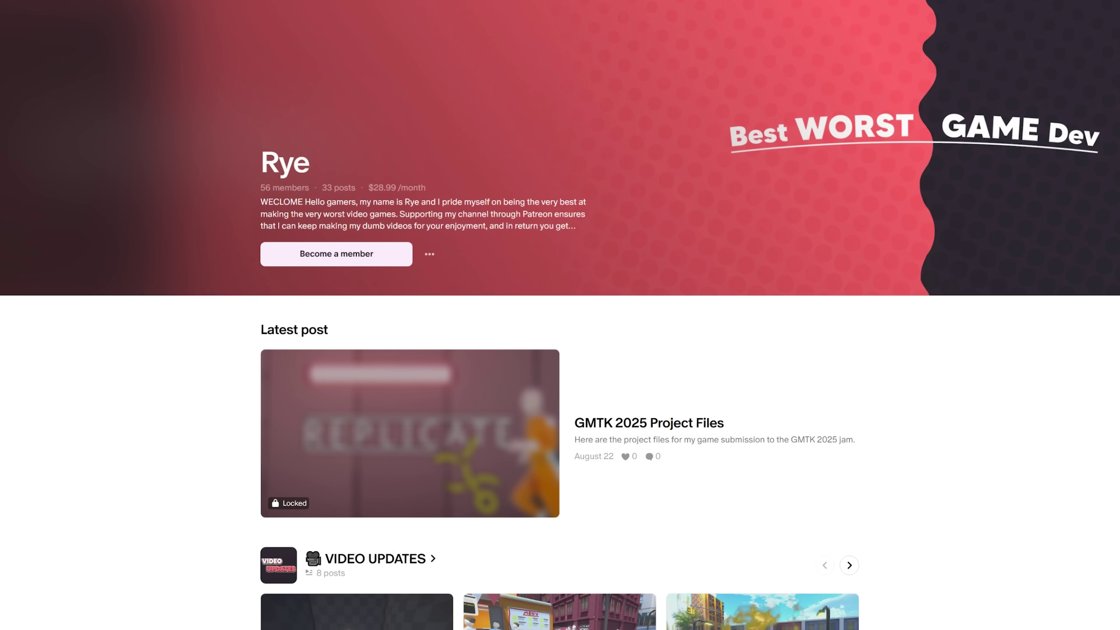
# - Switch to the developer's Patreon page and look through its latest post and video updates
pyautogui.scroll(-4, 560, 315)
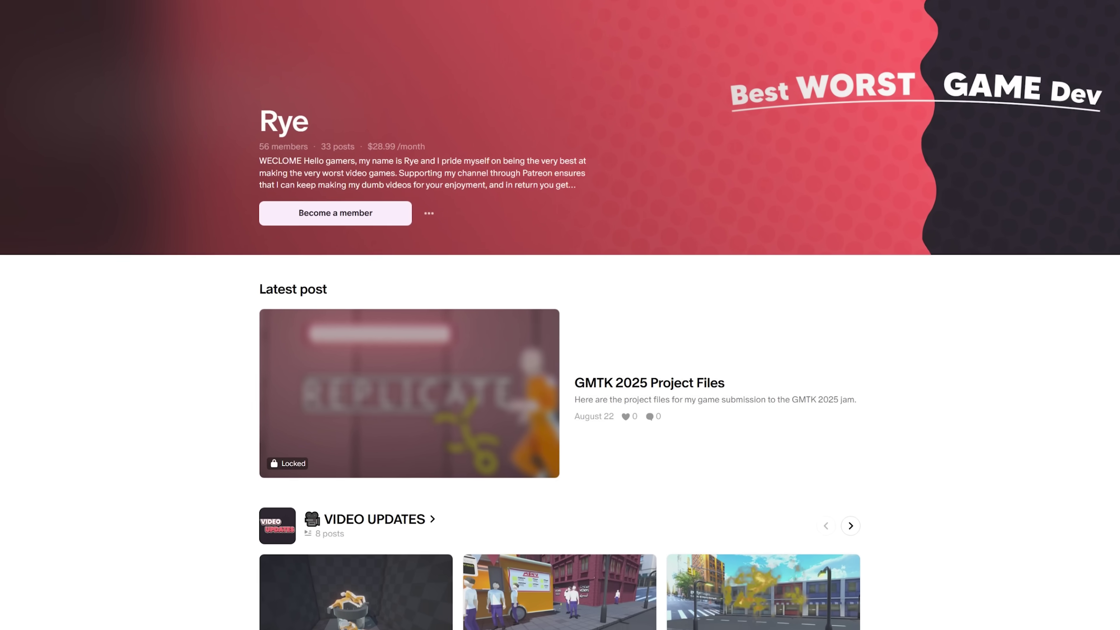